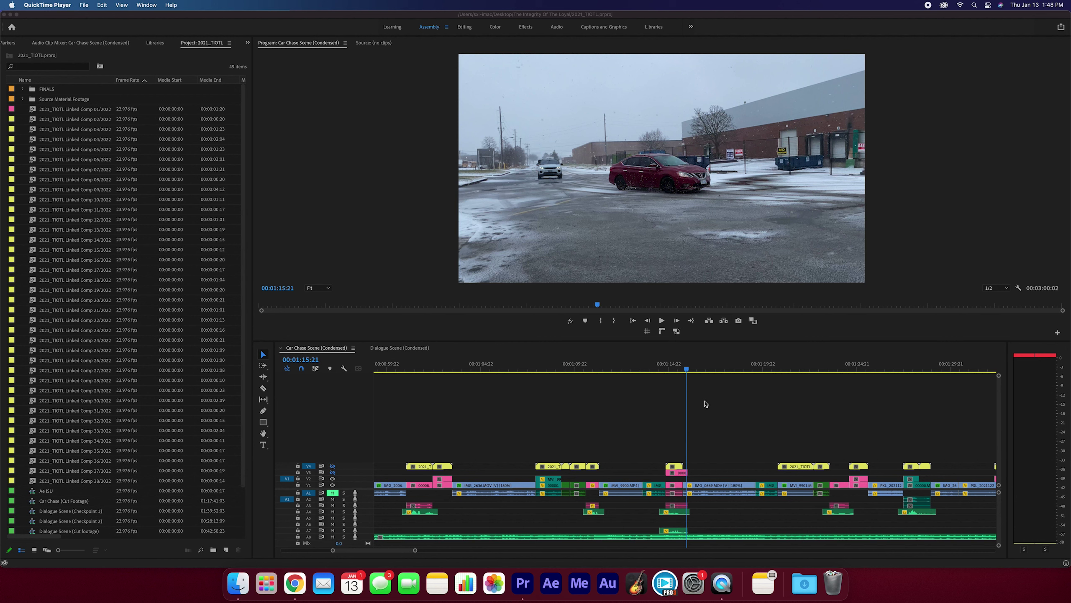
# - Play the Car Chase Scene (Condensed) sequence and scrub through the shot of the gunman aiming out of the car
pyautogui.click(691, 369)
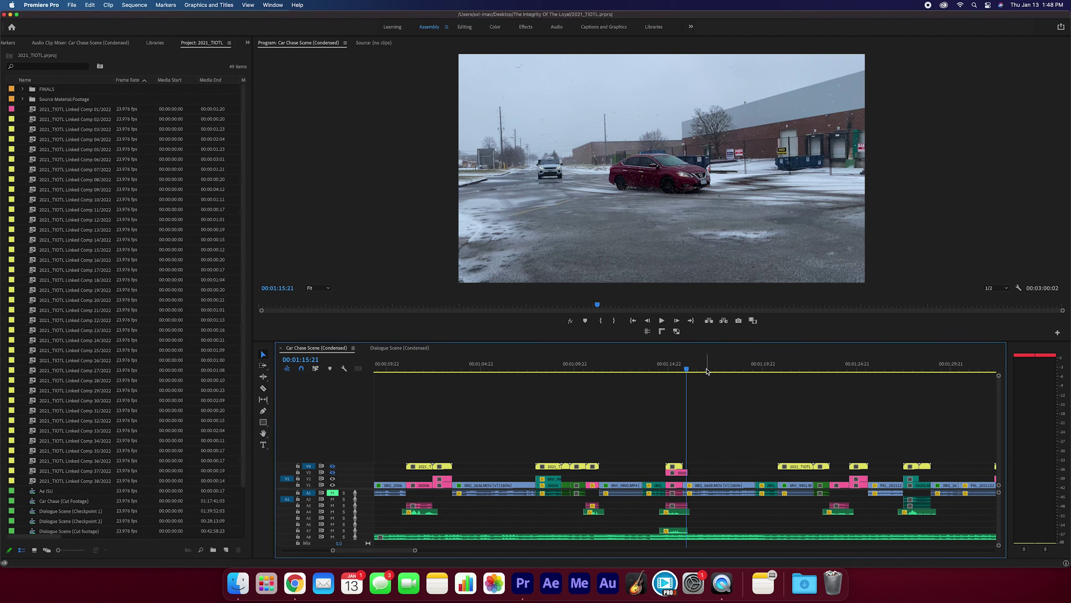
pyautogui.moveTo(707, 371); pyautogui.dragTo(646, 371)
pyautogui.press('space')
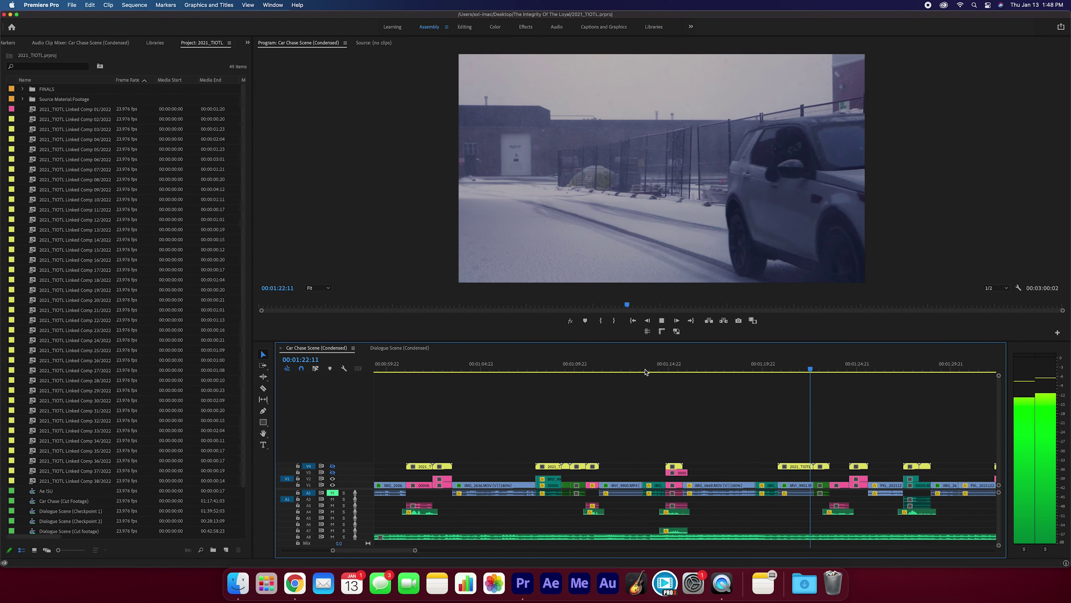
pyautogui.press('space')
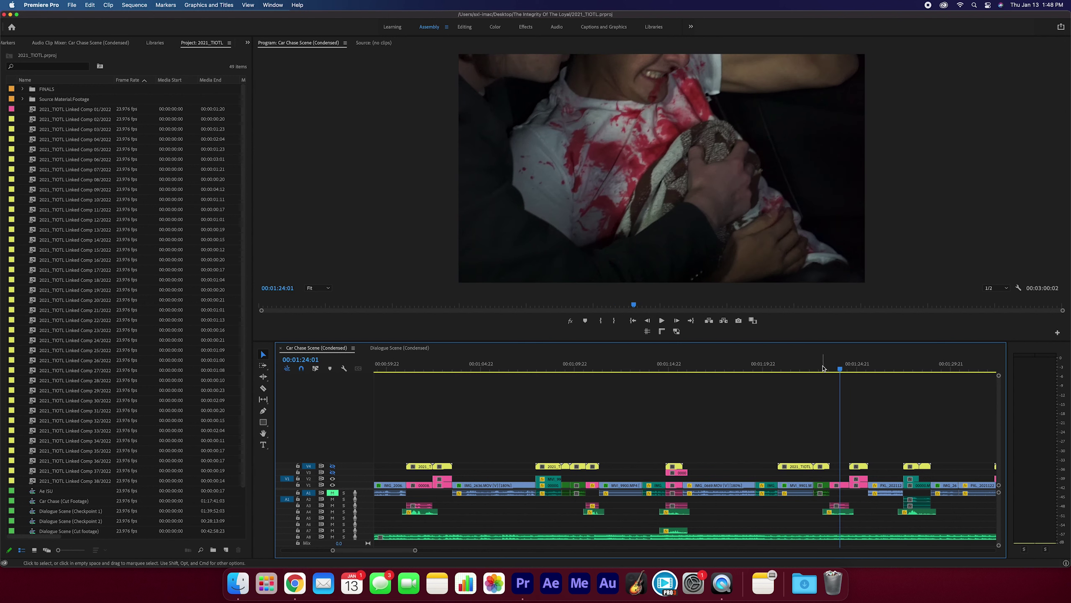
pyautogui.moveTo(823, 368)
pyautogui.mouseDown()
pyautogui.moveTo(786, 372)
pyautogui.moveTo(819, 372)
pyautogui.mouseUp()
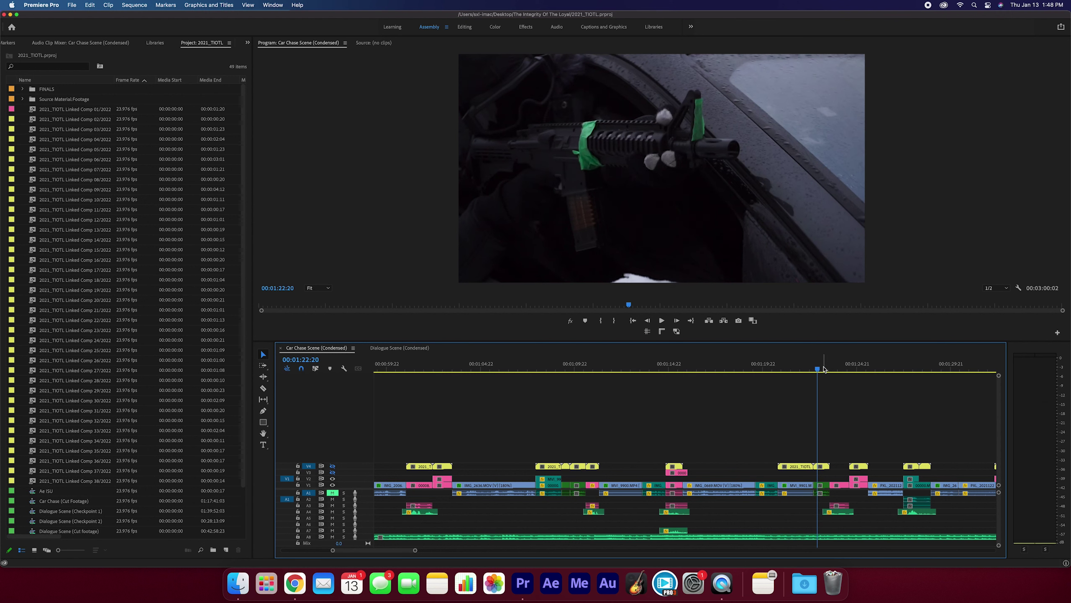
pyautogui.moveTo(819, 369); pyautogui.dragTo(819, 372)
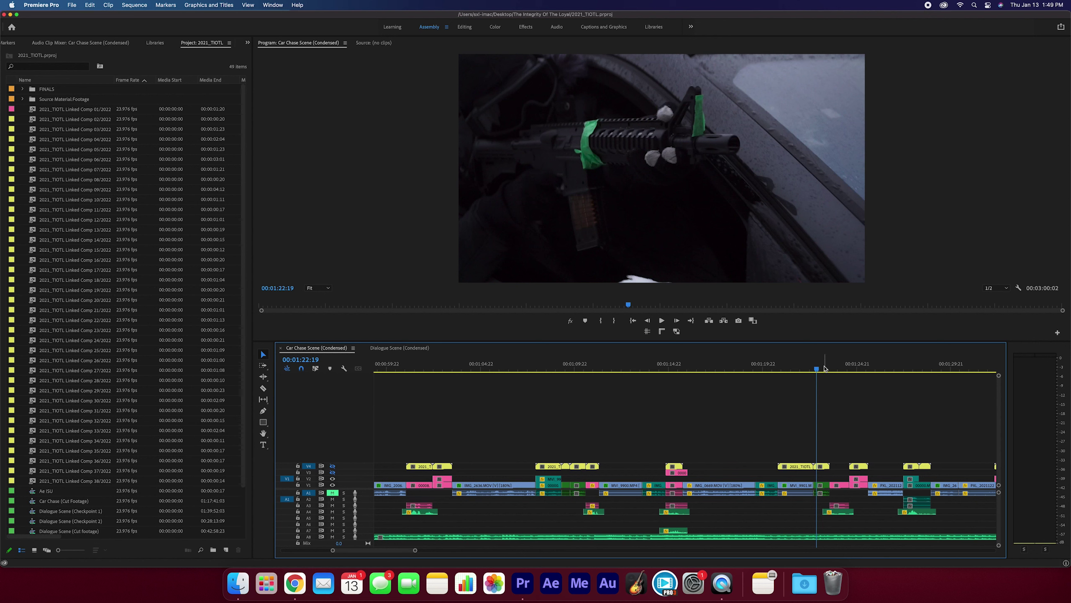
pyautogui.moveTo(816, 368); pyautogui.dragTo(824, 366)
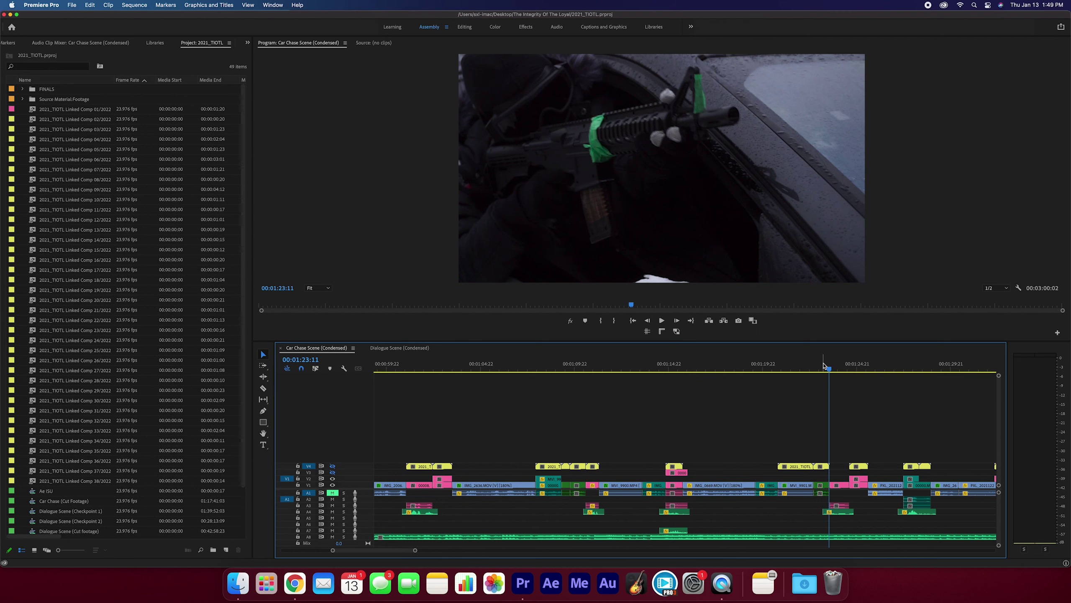
# - Switch to After Effects, start a new project and import Shooting Out Window.mp4 from the 2 - Intro to Assets folder
pyautogui.hotkey('ctrl', 'Right')
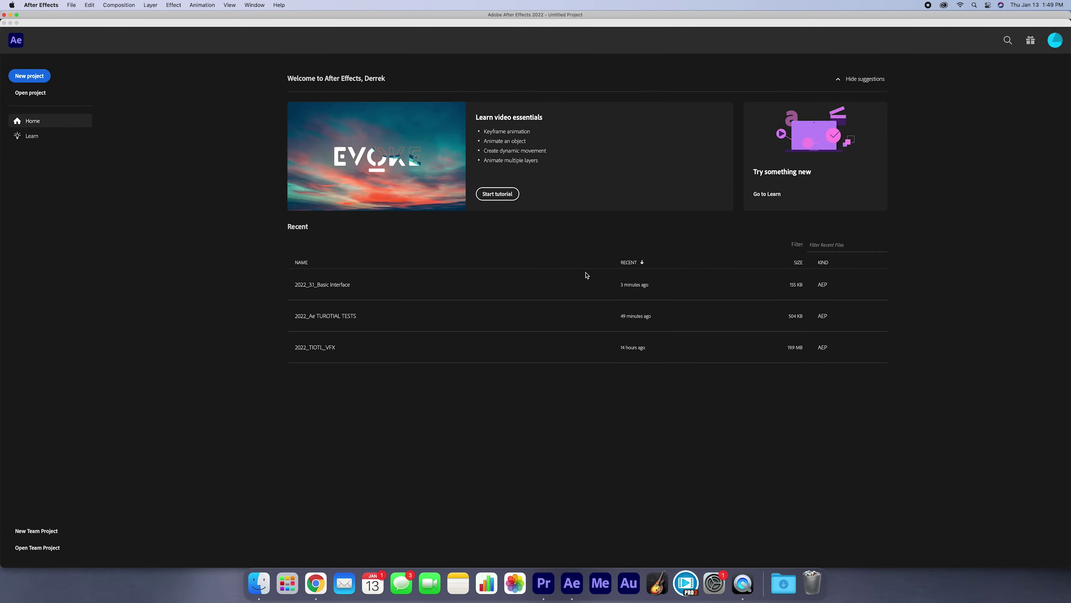
pyautogui.click(33, 75)
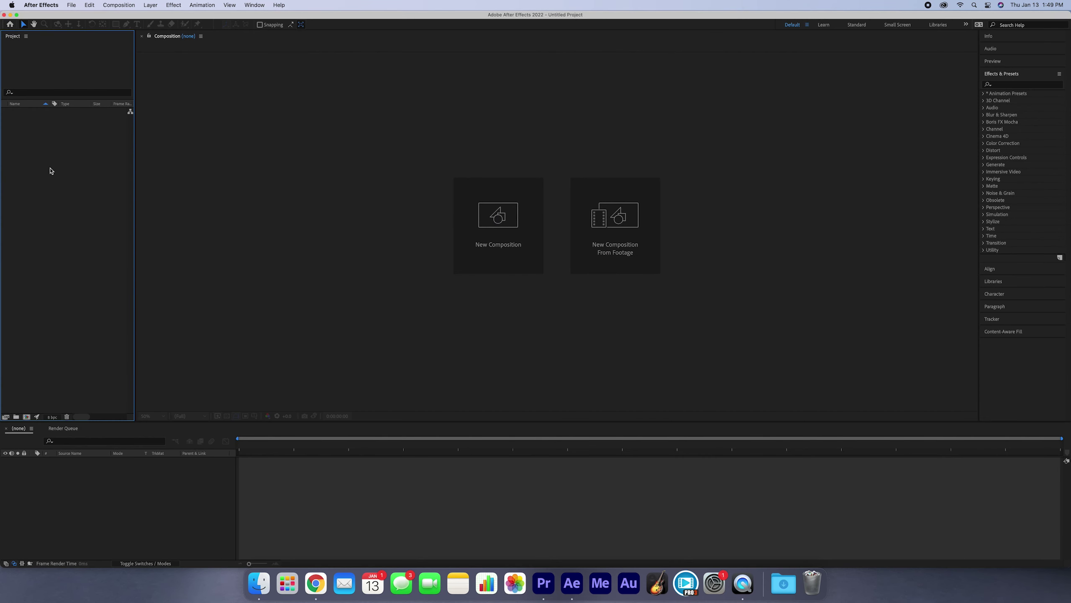
pyautogui.rightClick(41, 178)
pyautogui.moveTo(85, 219)
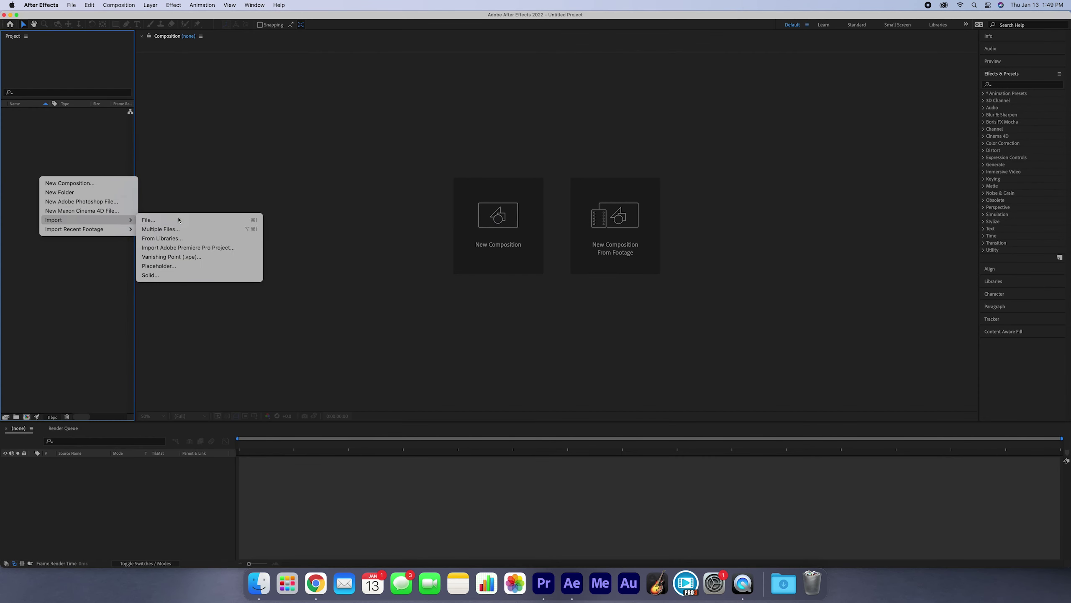
pyautogui.click(178, 219)
pyautogui.click(395, 146)
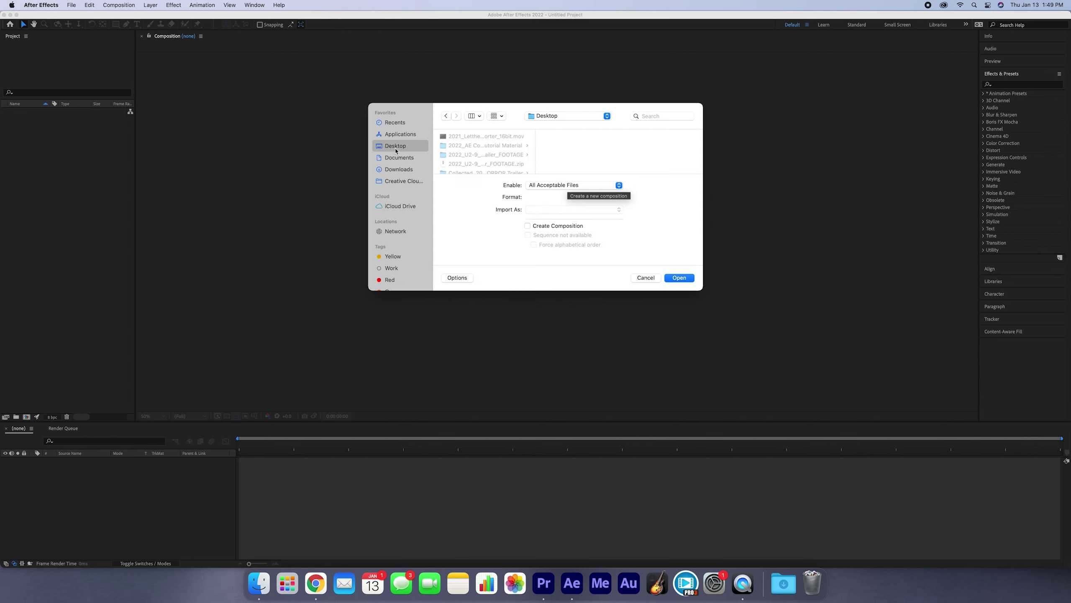
pyautogui.click(488, 146)
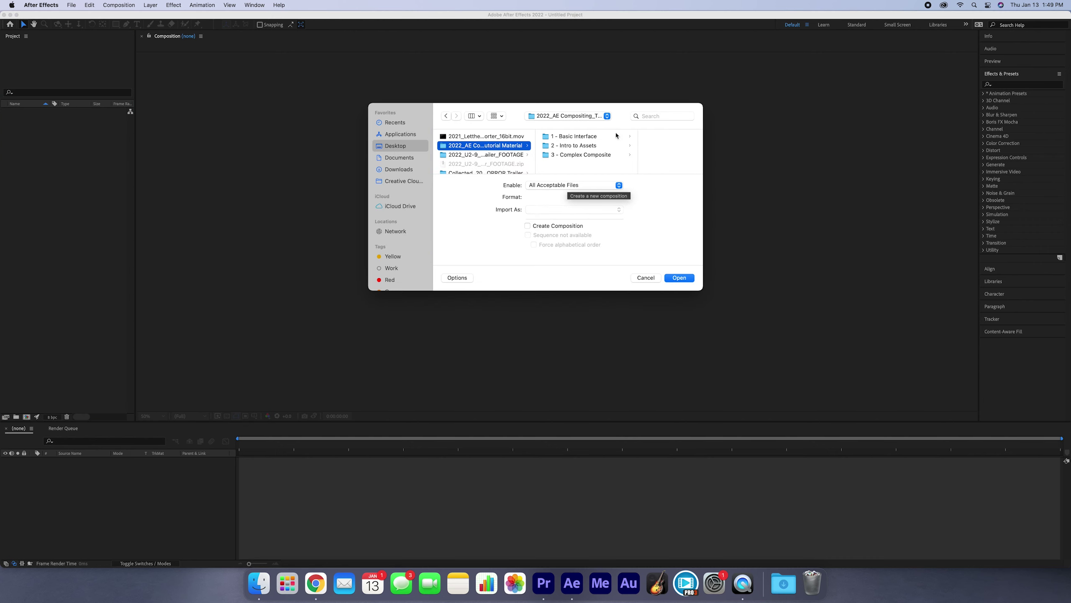
pyautogui.click(575, 146)
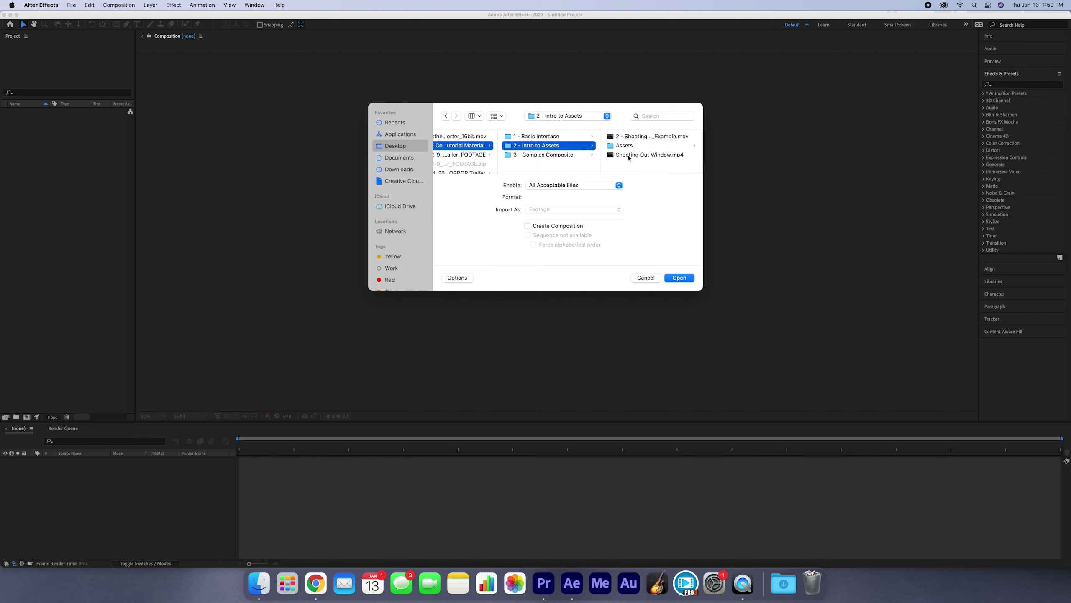
pyautogui.click(628, 155)
pyautogui.doubleClick(629, 155)
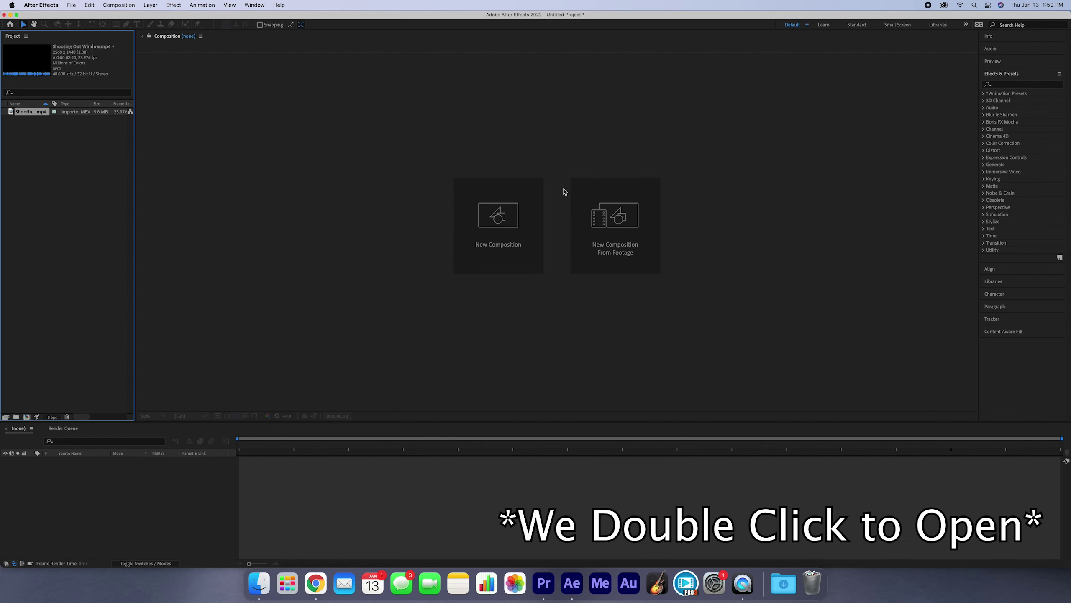
# - Open Shooting Out Window.mp4 in the Footage viewer, play it and scrub to frame 4
pyautogui.click(46, 116)
pyautogui.click(28, 112)
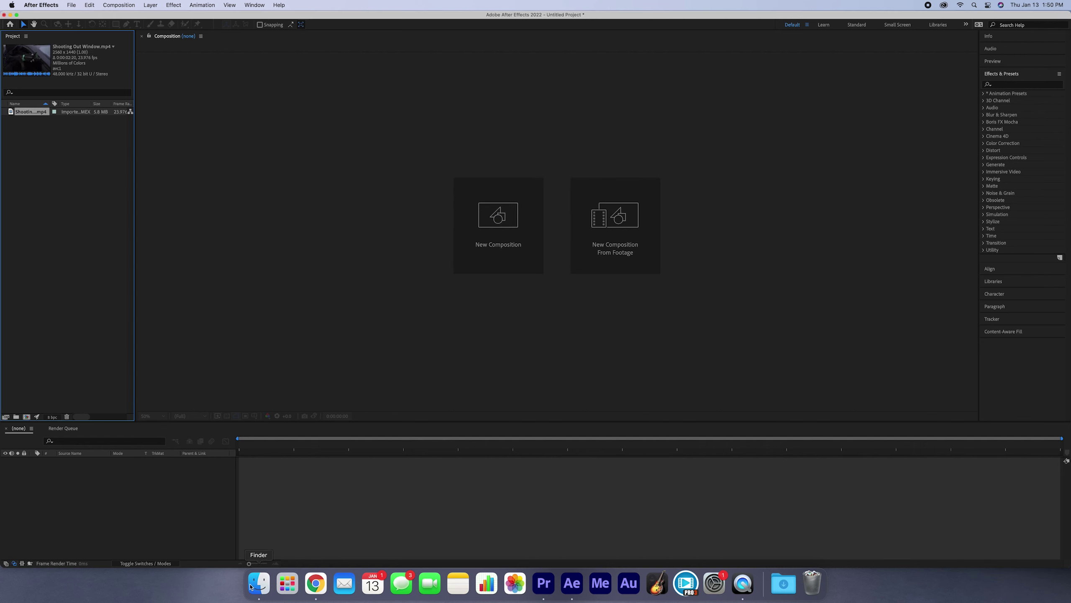
pyautogui.click(41, 141)
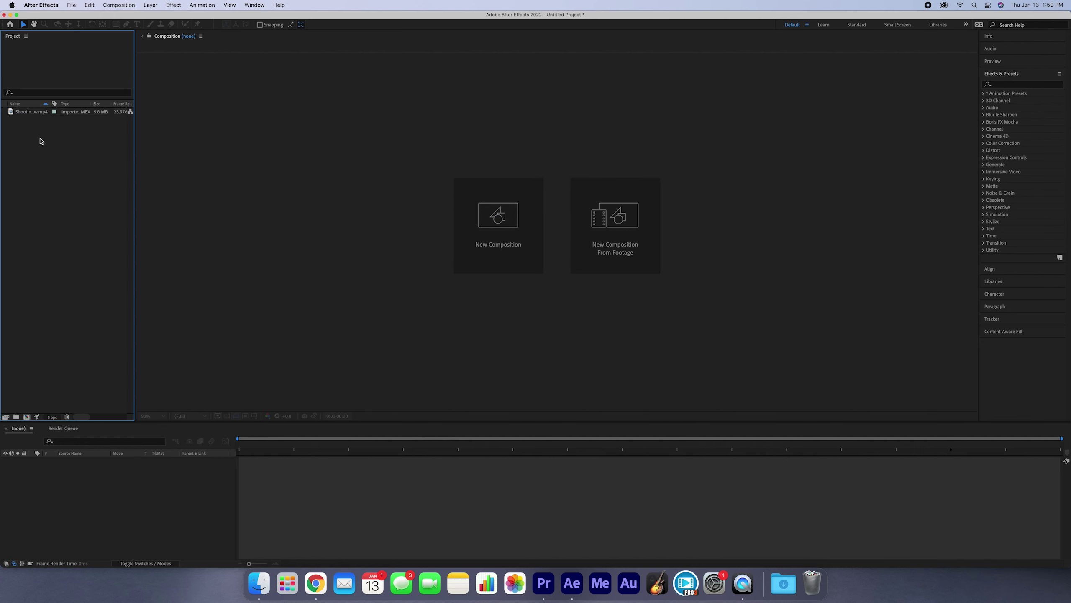
pyautogui.doubleClick(35, 114)
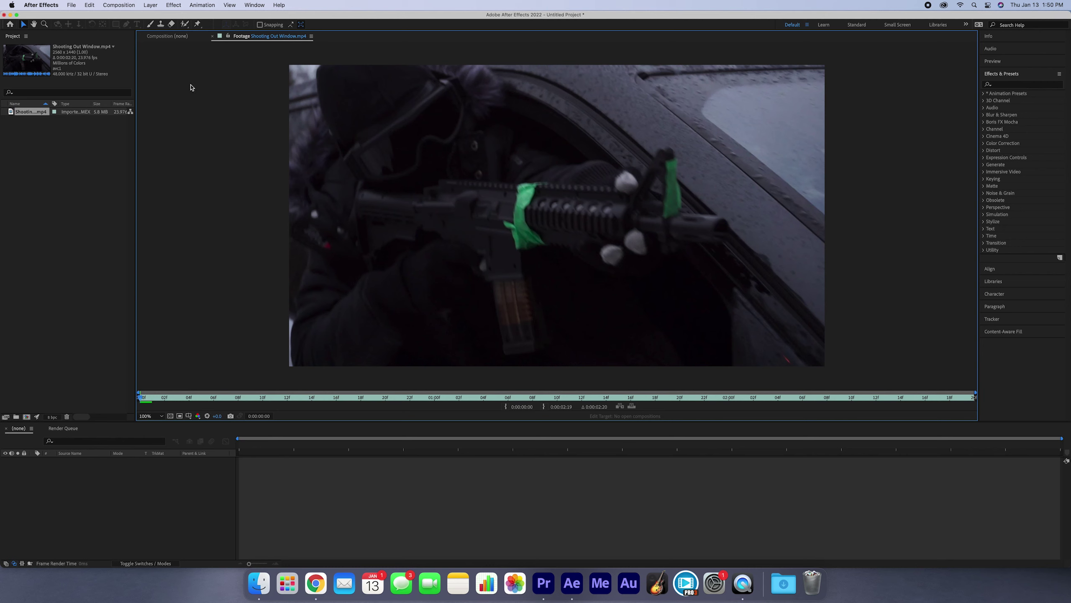
pyautogui.press('space')
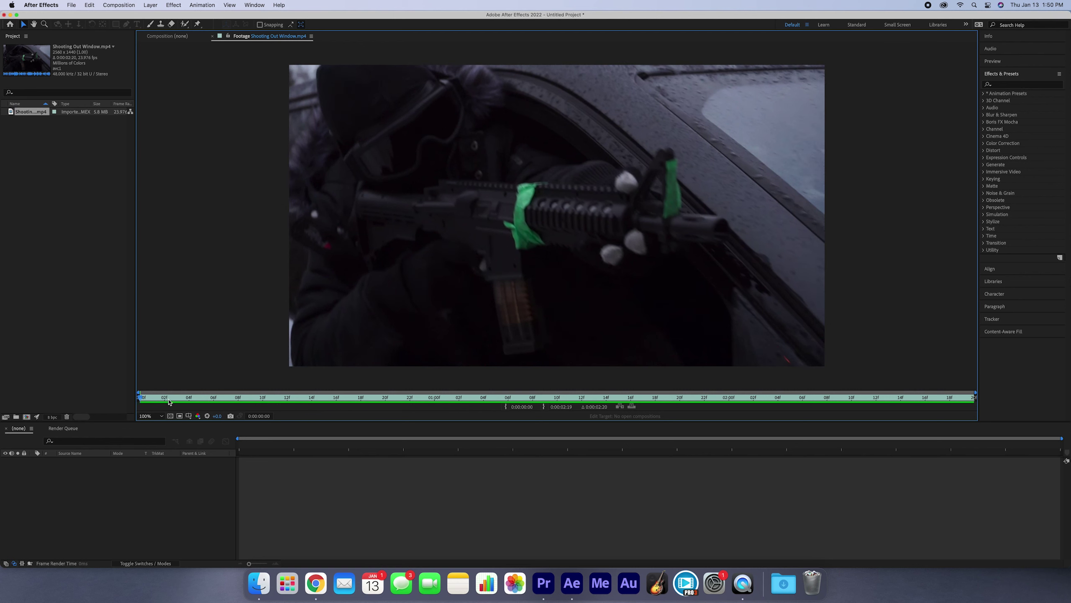
pyautogui.moveTo(169, 402); pyautogui.dragTo(191, 398)
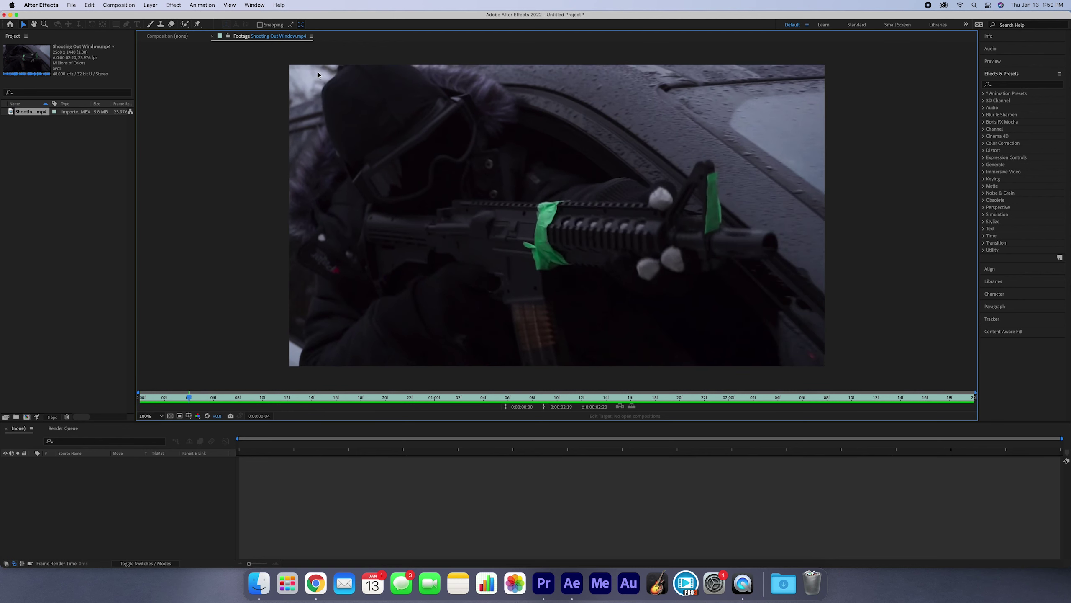
# - Open 2 - Shooting Out Window_Example.mov from the 2 - Intro to Assets folder, watch it and close it
pyautogui.hotkey('ctrl', 'Up')
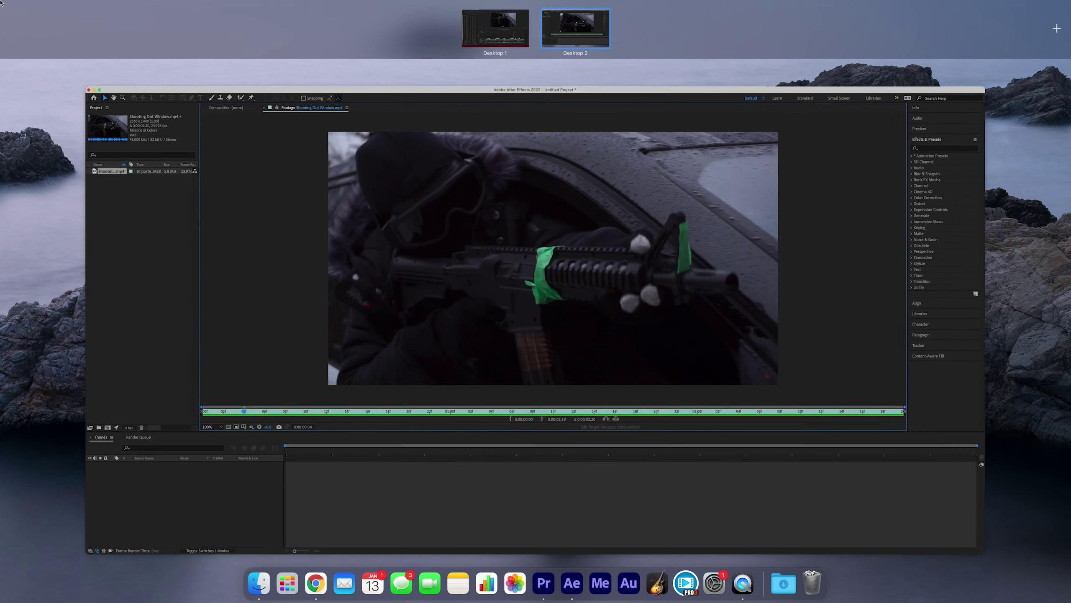
pyautogui.press('F11')
pyautogui.doubleClick(67, 65)
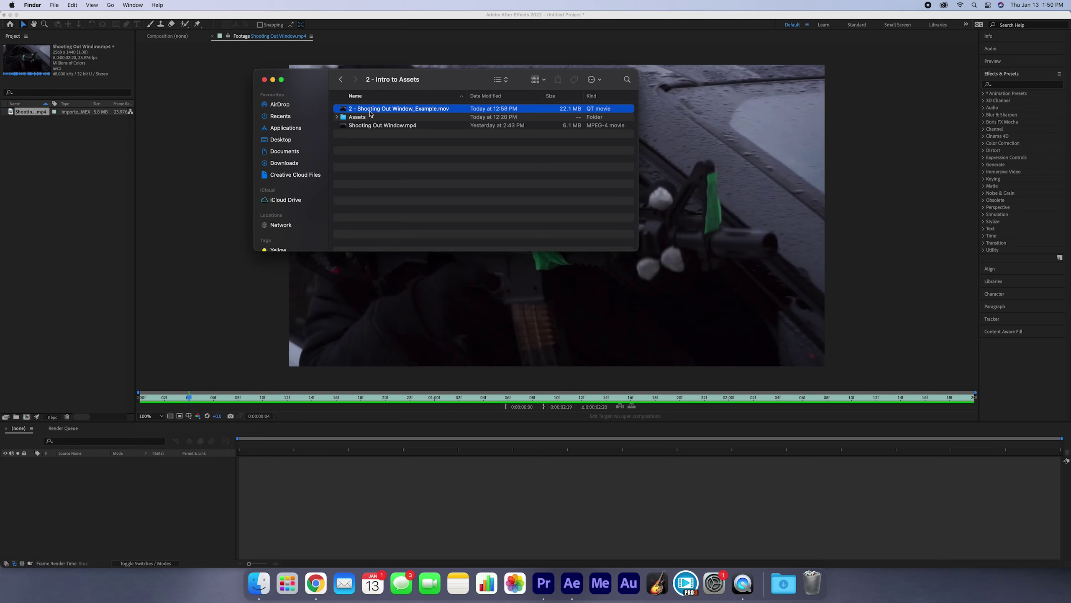
pyautogui.doubleClick(372, 108)
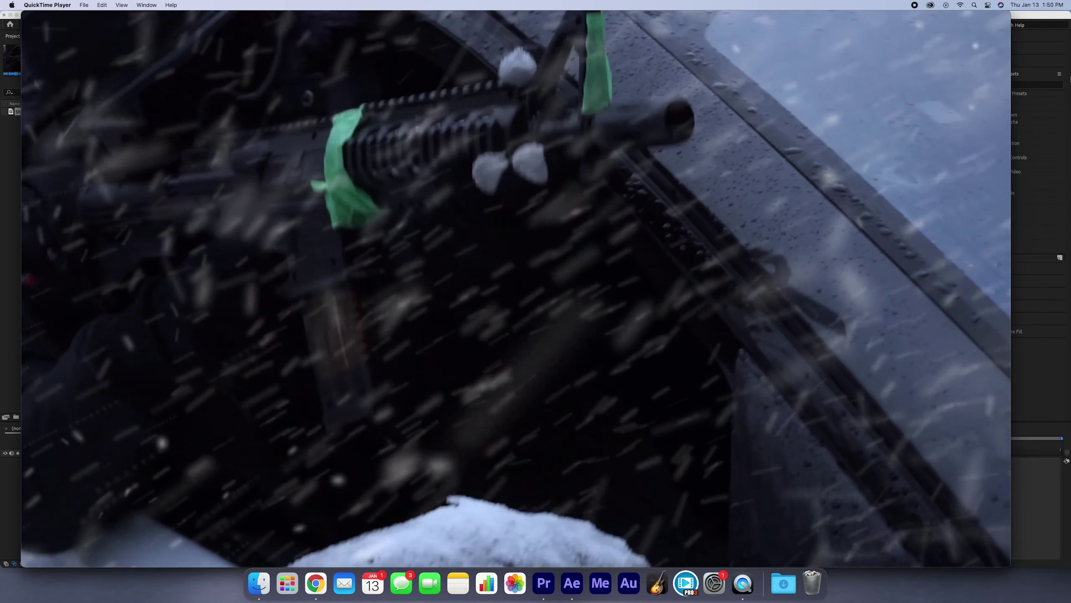
pyautogui.click(469, 471)
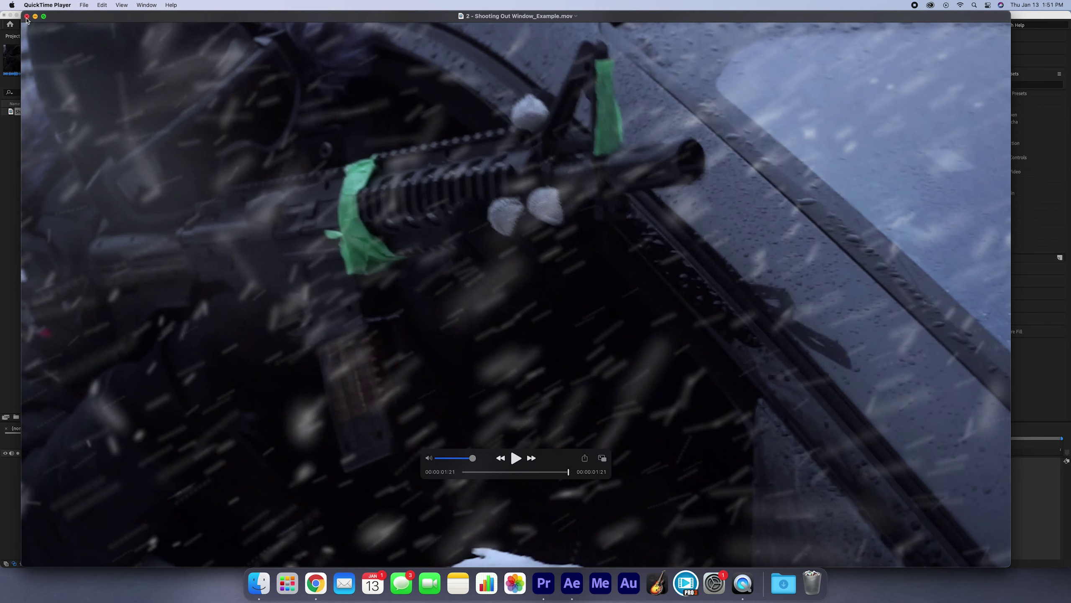
pyautogui.click(27, 17)
# - Return to After Effects and create a composition from the imported Shooting Out Window.mp4 footage
pyautogui.click(59, 162)
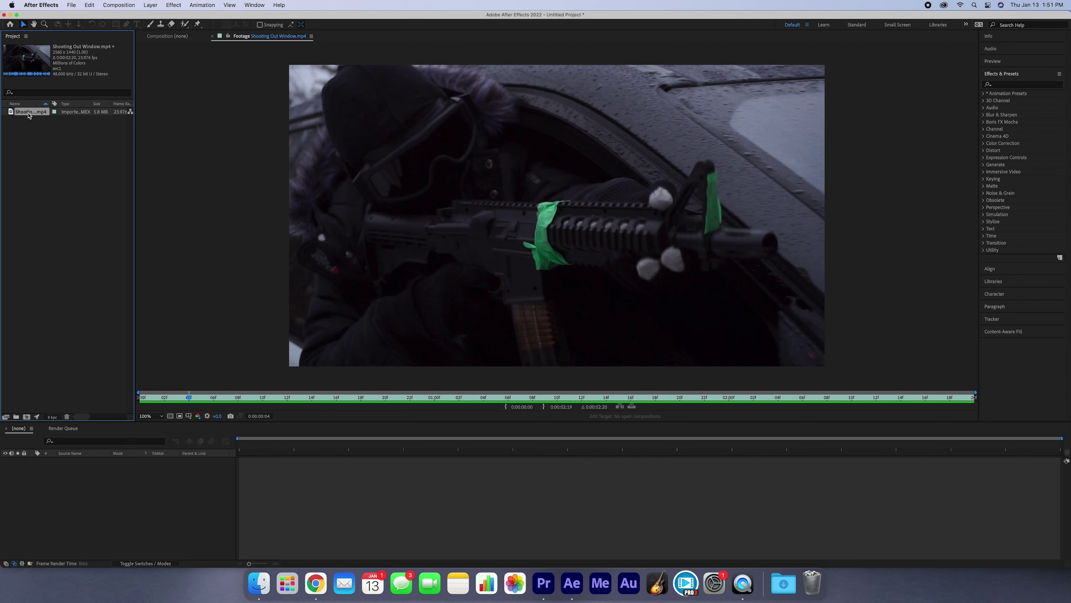
pyautogui.moveTo(28, 113); pyautogui.dragTo(27, 418)
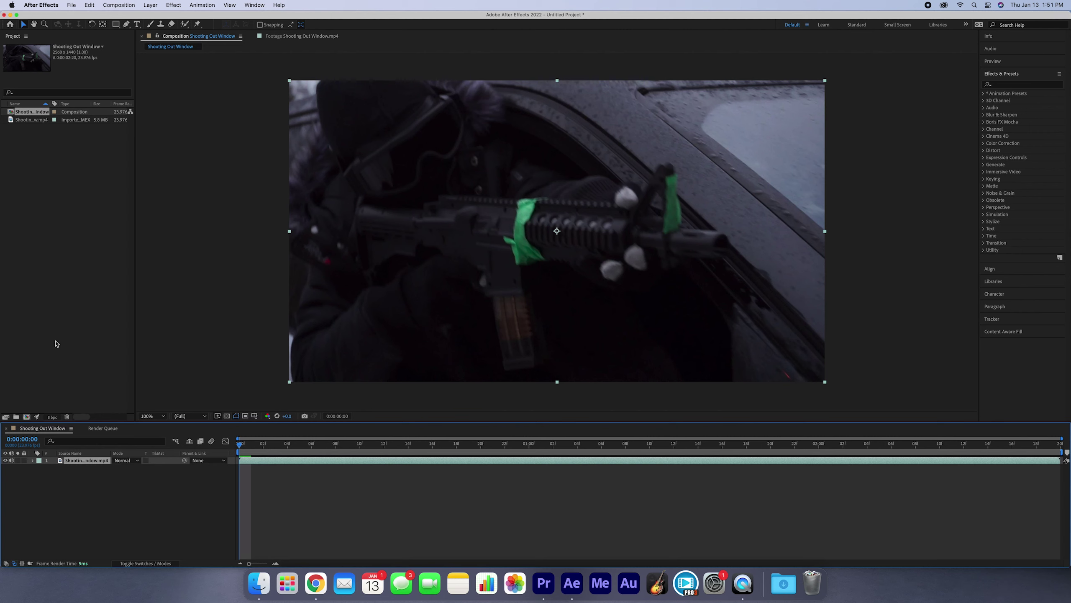
pyautogui.click(58, 338)
pyautogui.click(263, 226)
pyautogui.click(91, 245)
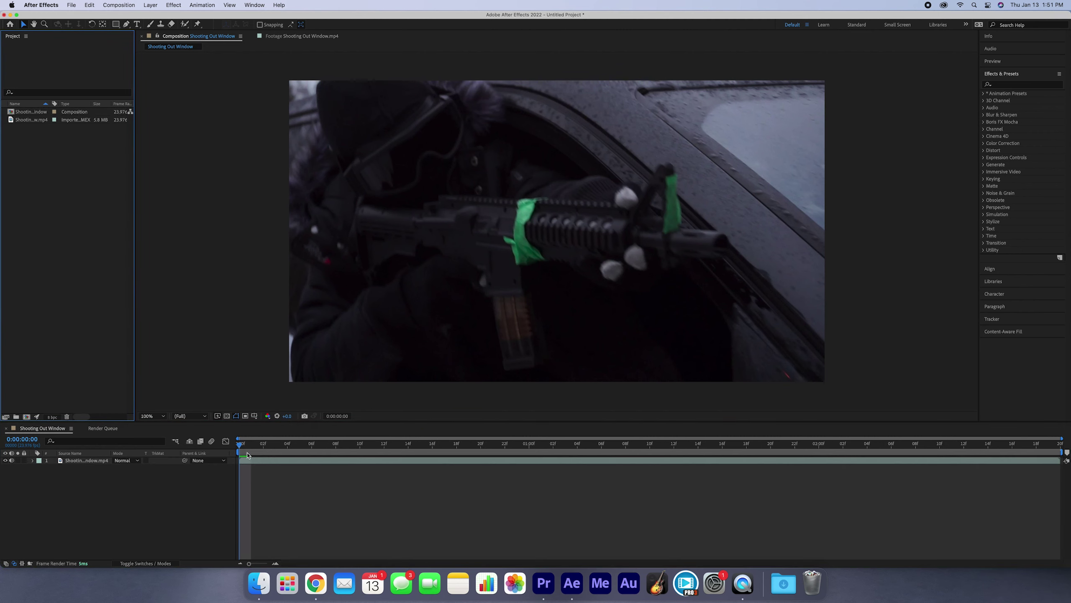
pyautogui.click(1017, 184)
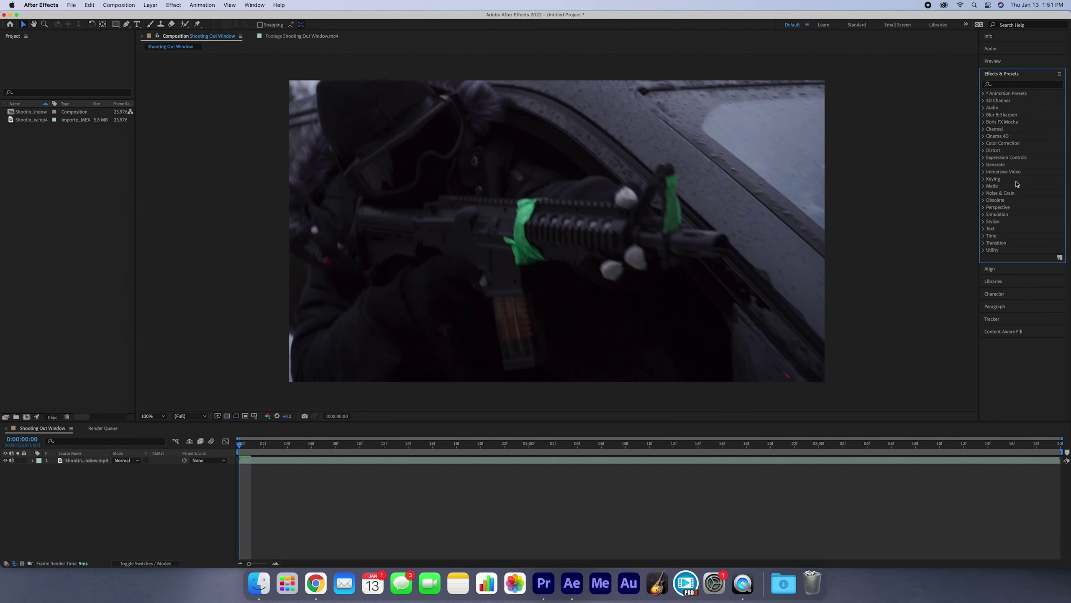
pyautogui.click(1015, 61)
pyautogui.click(1007, 207)
pyautogui.click(286, 466)
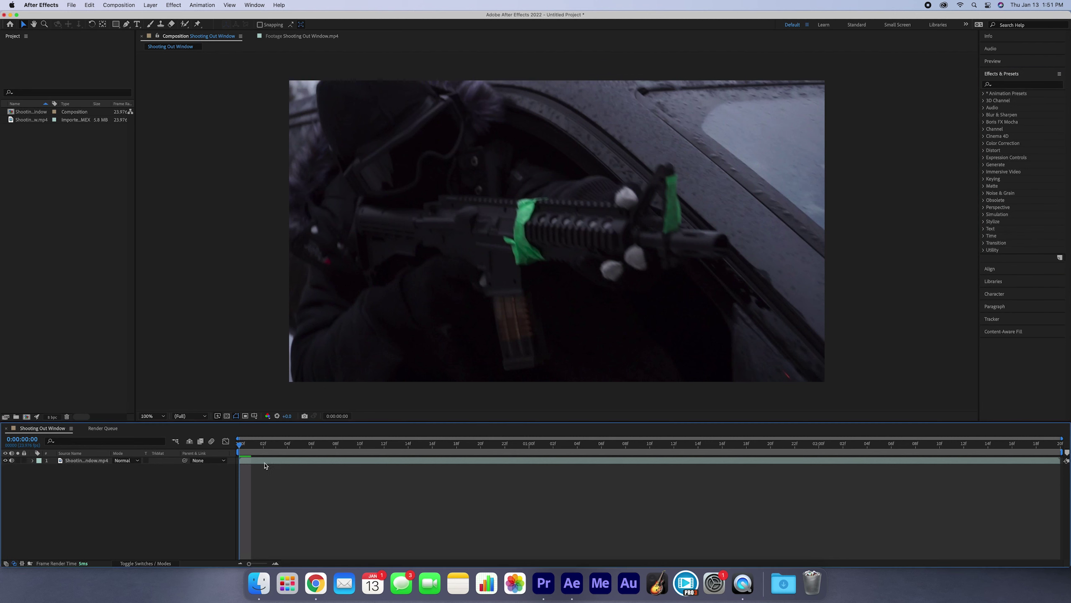
# - Trim the Shooting Out Window.mp4 layer to start at 0:00:01:00 and end at 0:00:01:21, deleting the leftover end piece
pyautogui.moveTo(266, 450); pyautogui.dragTo(149, 449)
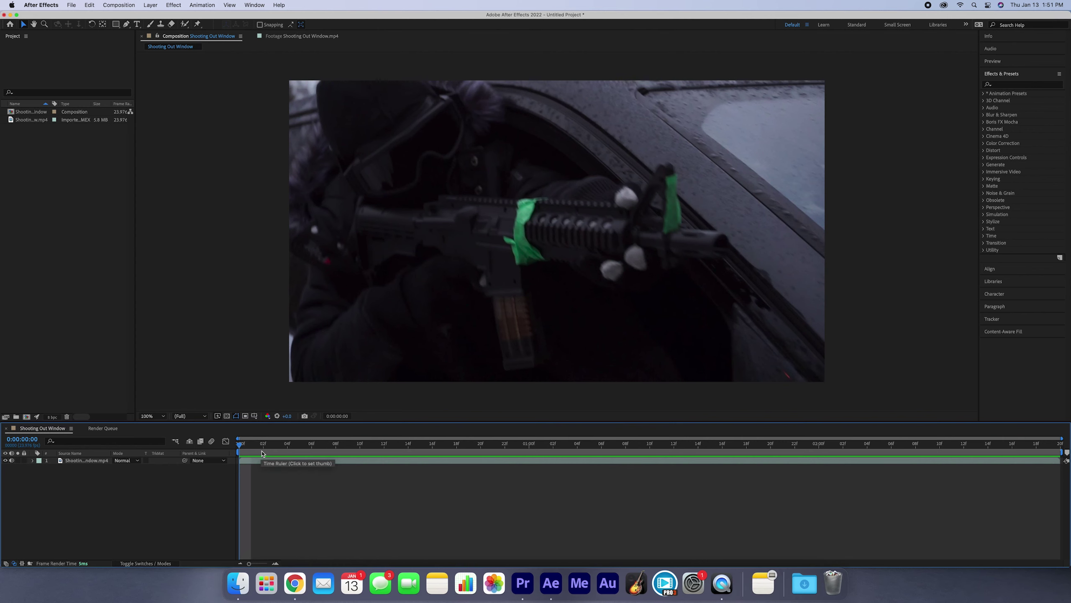
pyautogui.moveTo(262, 450); pyautogui.dragTo(432, 459)
pyautogui.click(32, 437)
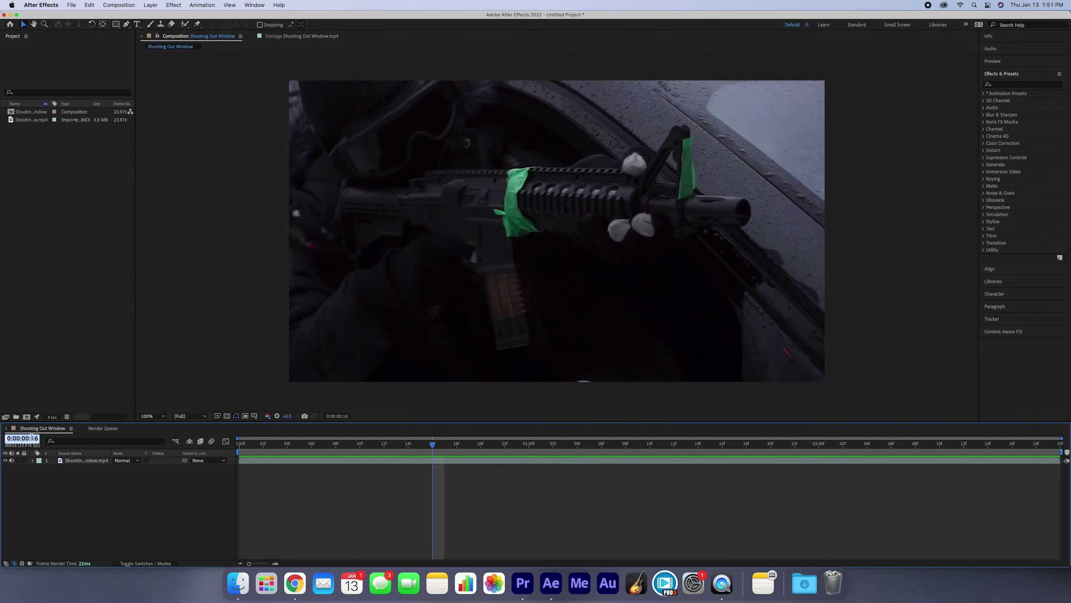
pyautogui.write('100')
pyautogui.press('Return')
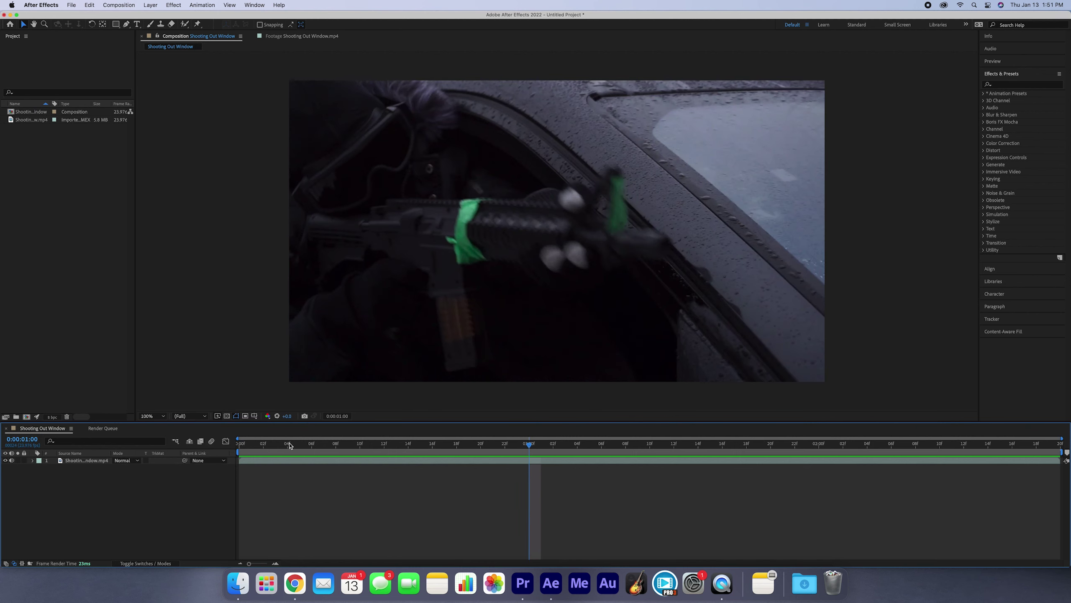
pyautogui.moveTo(240, 457); pyautogui.dragTo(785, 464)
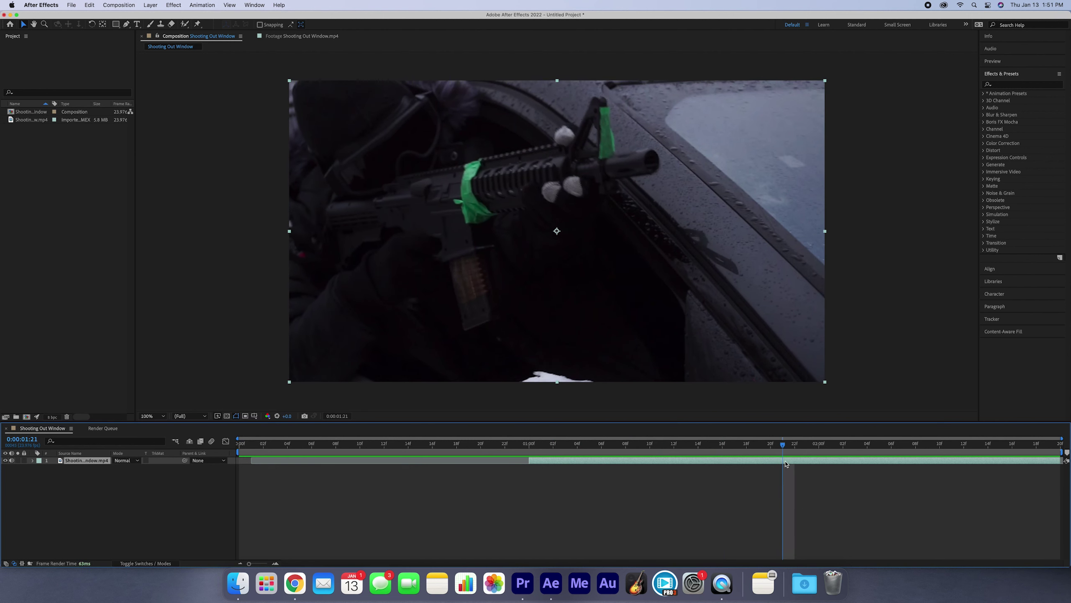
pyautogui.press('super+shift+d')
pyautogui.press('Delete')
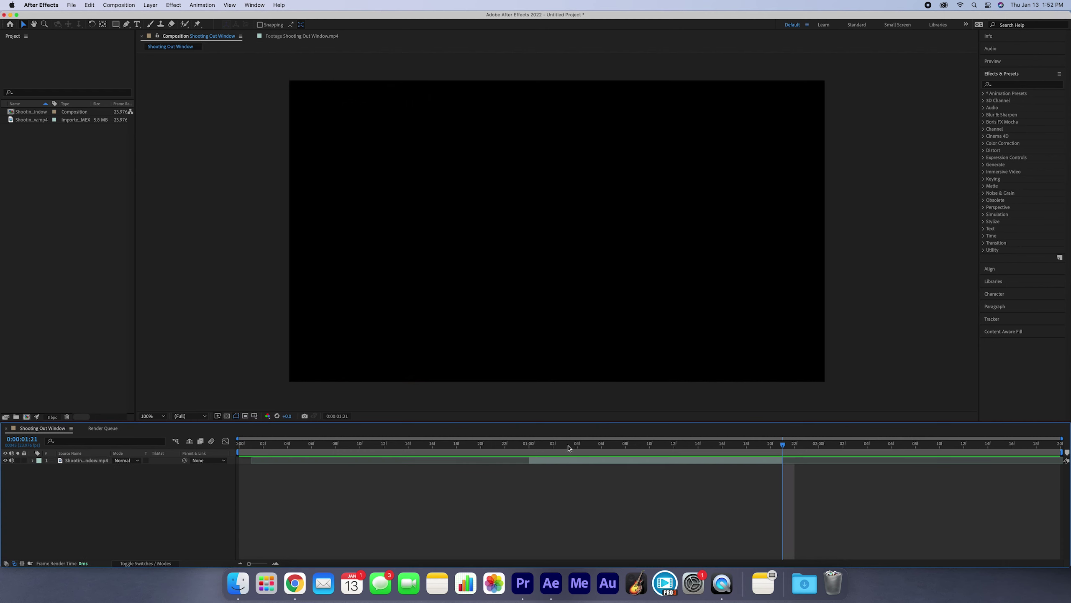
# - Set the work area from 0:00:01:00 to 0:00:01:20, trim the composition to it and preview the shot
pyautogui.moveTo(568, 448); pyautogui.dragTo(529, 463)
pyautogui.press('b')
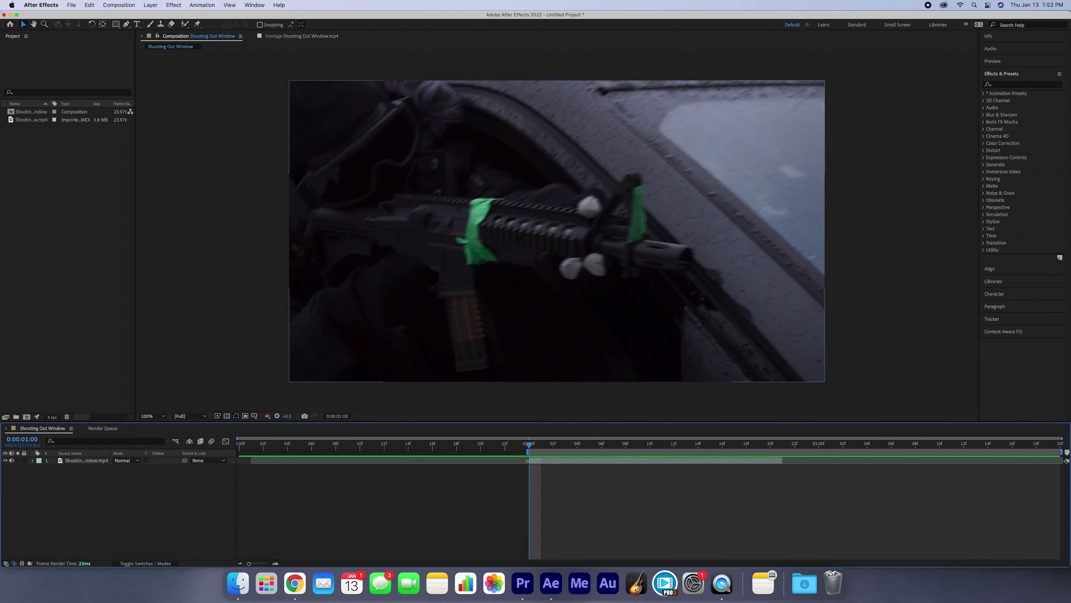
pyautogui.moveTo(785, 444); pyautogui.dragTo(774, 445)
pyautogui.press('n')
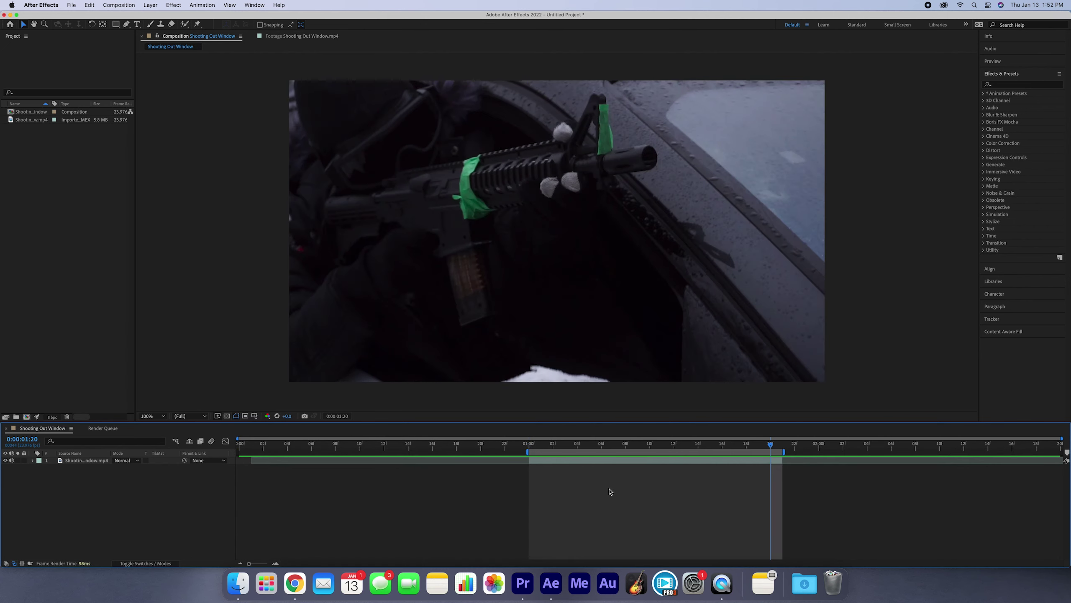
pyautogui.press('super+shift+x')
pyautogui.press('space')
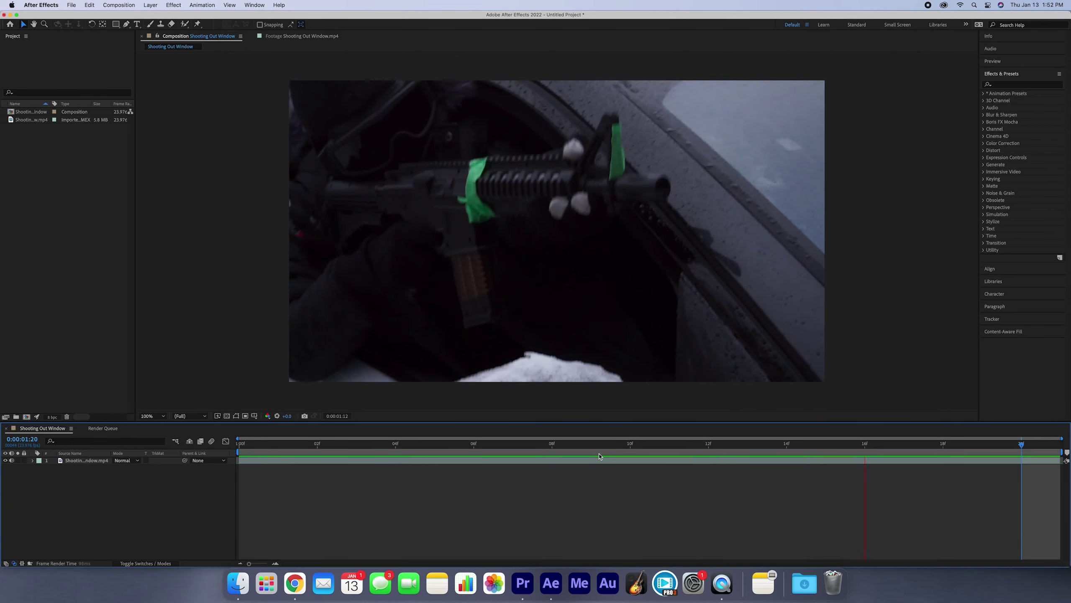
# - Stop the preview, open the 2022_AE Compositing_Tutorial Material folder from the desktop and move its window clear of the composition
pyautogui.press('space')
pyautogui.hotkey('ctrl', 'Up')
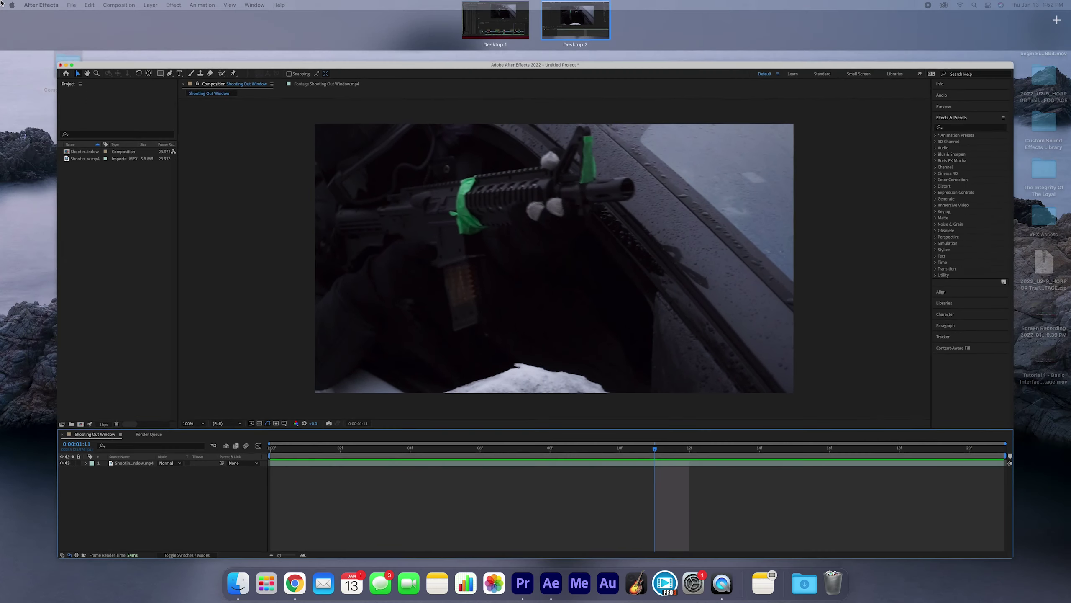
pyautogui.hotkey('ctrl', 'Up')
pyautogui.press('F11')
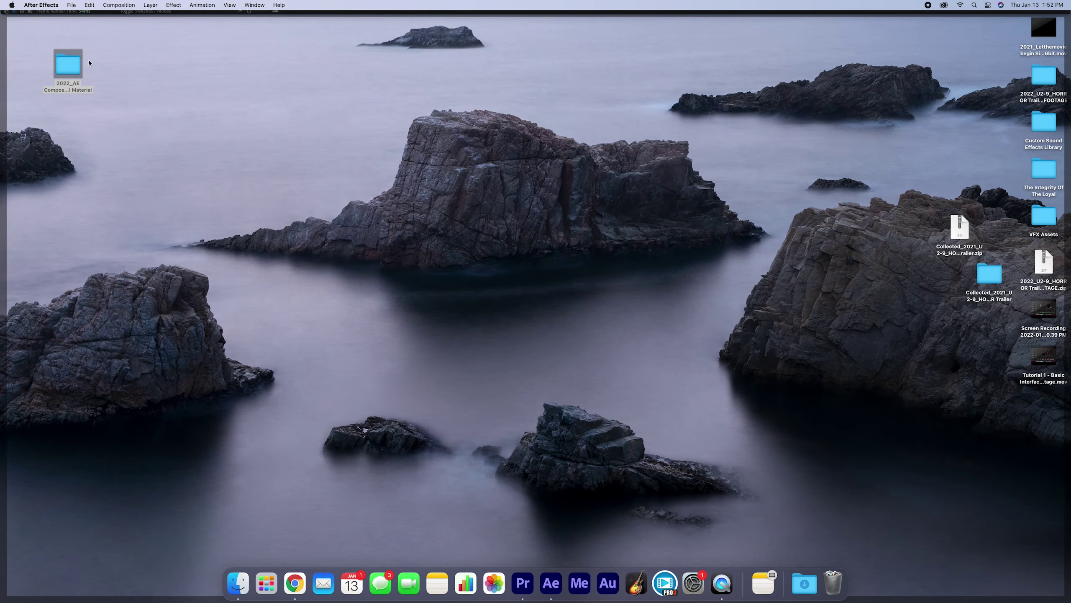
pyautogui.doubleClick(68, 63)
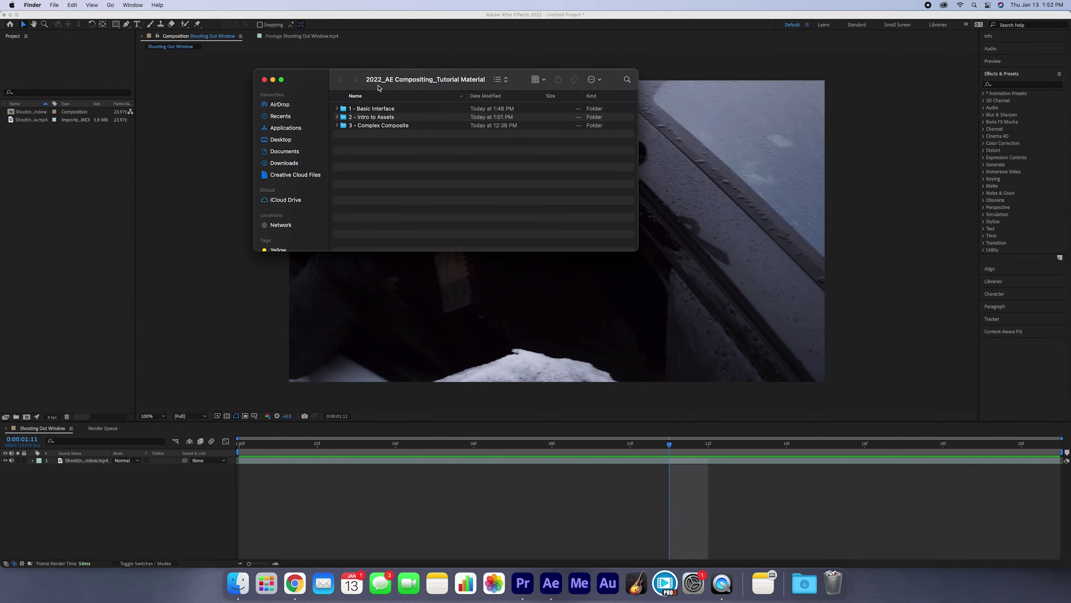
pyautogui.moveTo(378, 88); pyautogui.dragTo(695, 319)
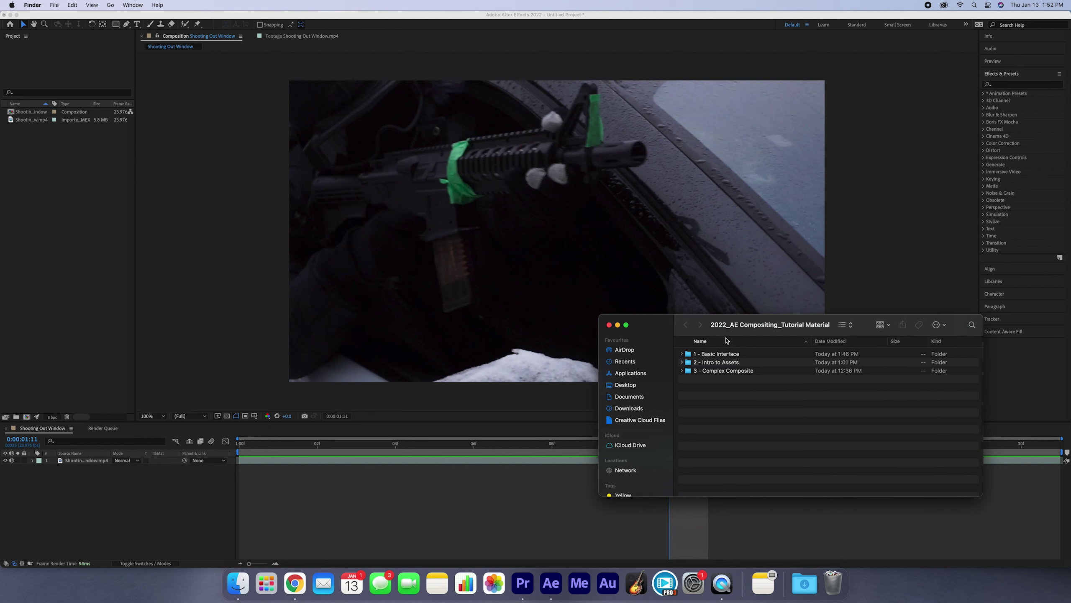
# - Open the Assets folder inside the 2 - Intro to Assets folder
pyautogui.doubleClick(726, 366)
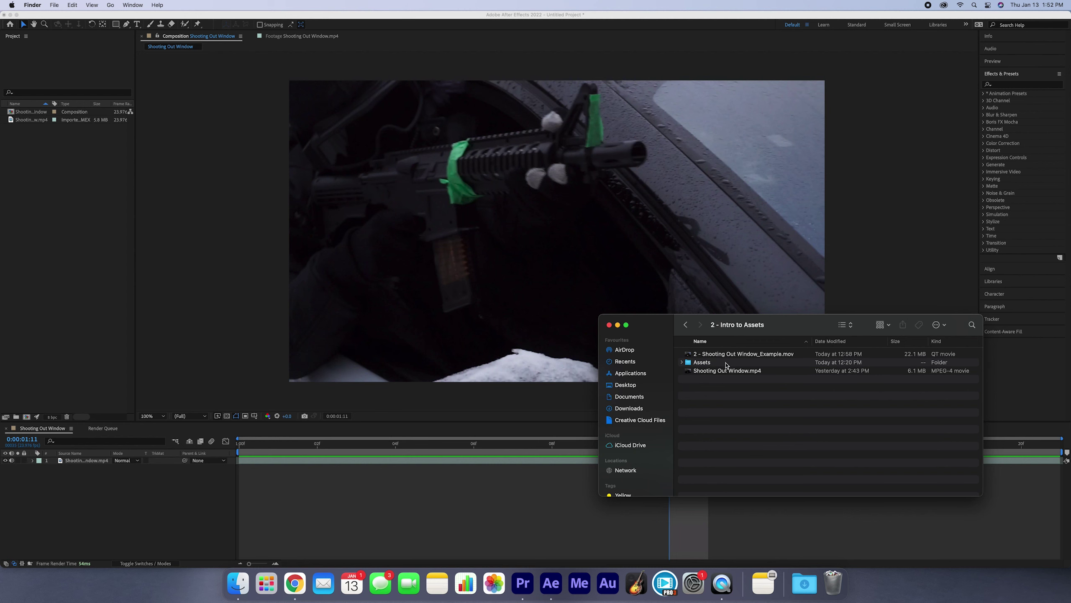
pyautogui.click(685, 324)
pyautogui.click(741, 370)
pyautogui.click(716, 362)
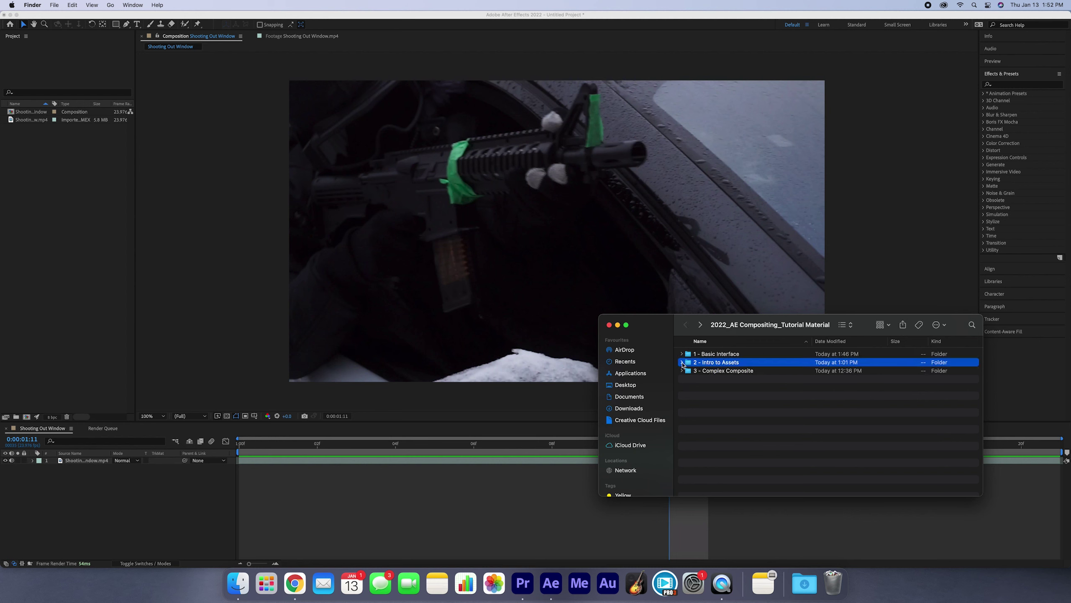
pyautogui.press('Right')
pyautogui.click(724, 380)
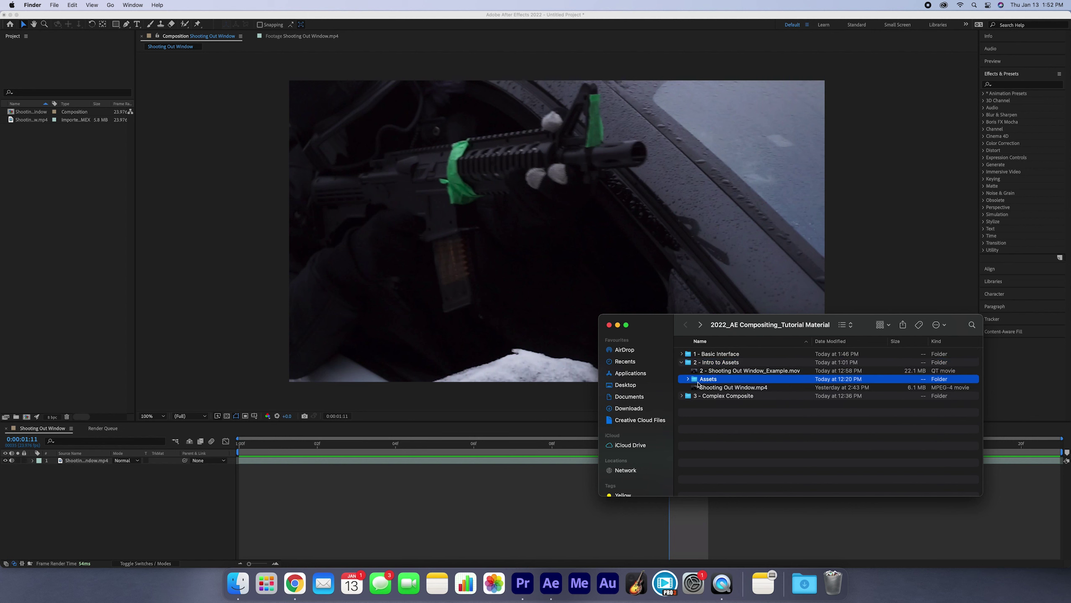
pyautogui.doubleClick(714, 380)
# - Quick-preview Mid Blizzered Snowfall 5.mp4 and Muzzle_Flash_Straight_05.mov, closing each preview
pyautogui.click(724, 355)
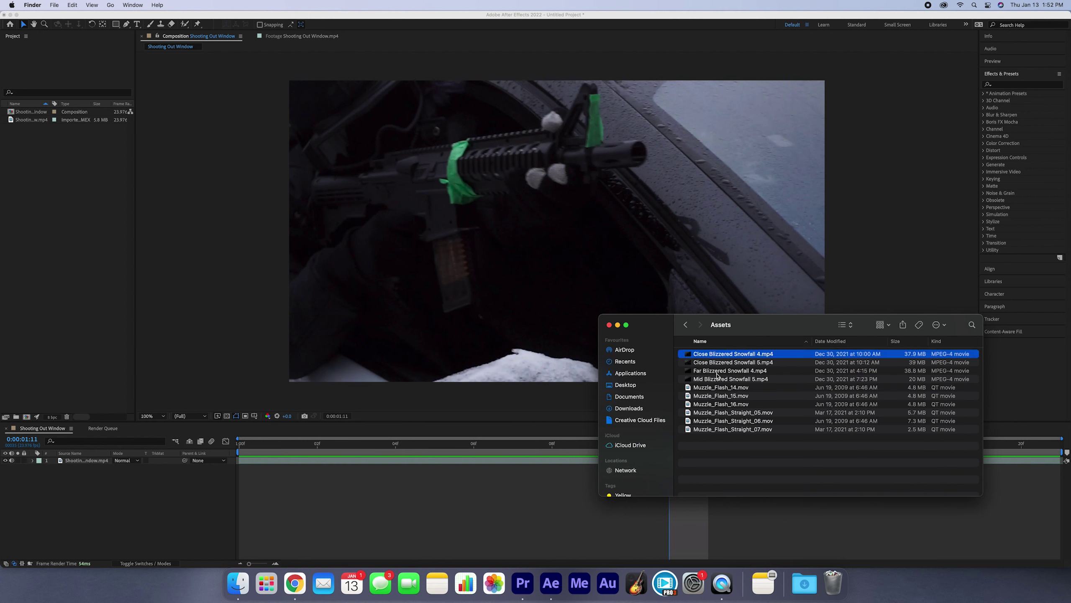
pyautogui.click(715, 377)
pyautogui.press('space')
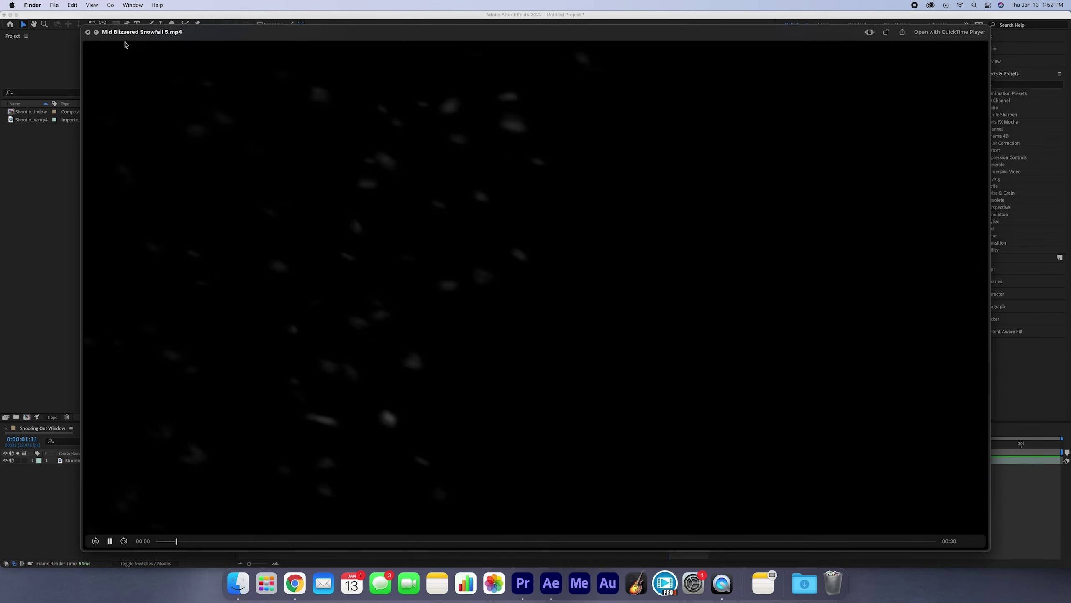
pyautogui.click(88, 33)
pyautogui.click(724, 412)
pyautogui.press('space')
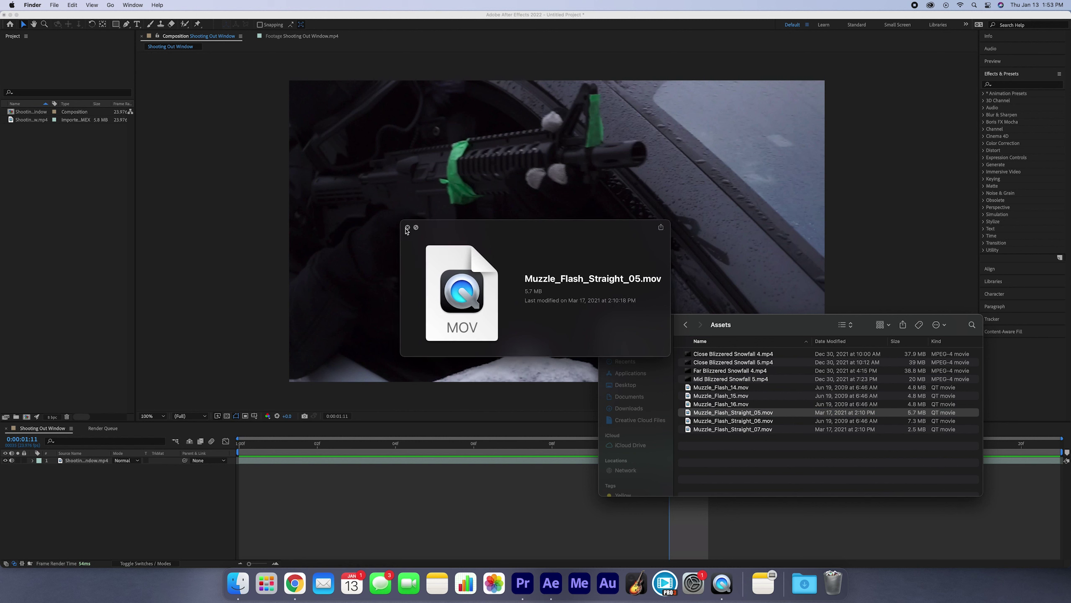
pyautogui.click(407, 228)
# - Import all snowfall and muzzle flash clips from the Assets folder into the After Effects project
pyautogui.click(735, 389)
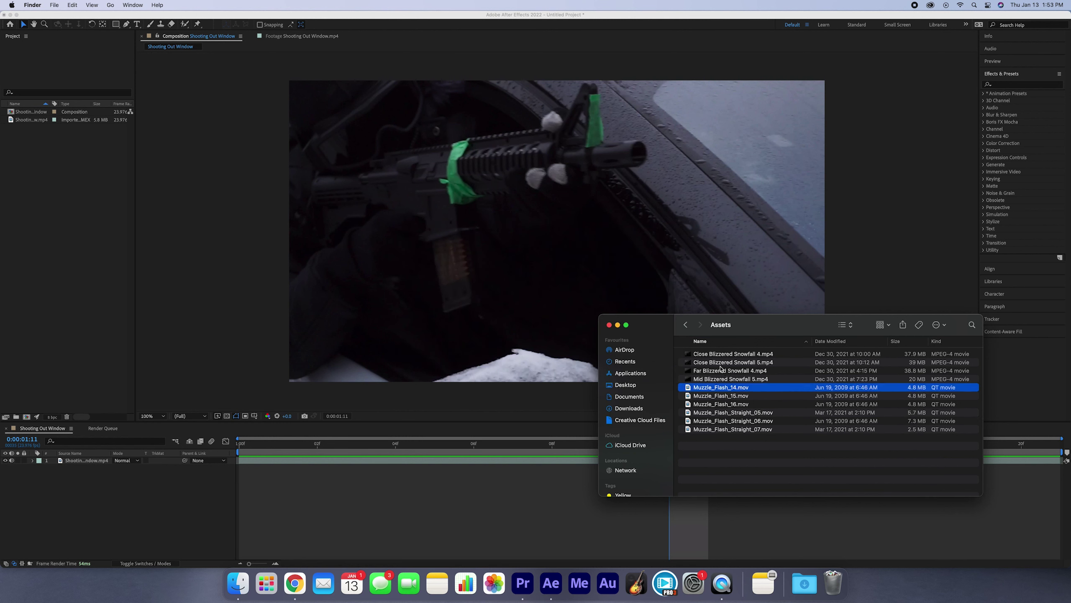
pyautogui.click(720, 355)
pyautogui.keyDown('shift'); pyautogui.click(724, 430); pyautogui.keyUp('shift')
pyautogui.moveTo(724, 430); pyautogui.dragTo(83, 283)
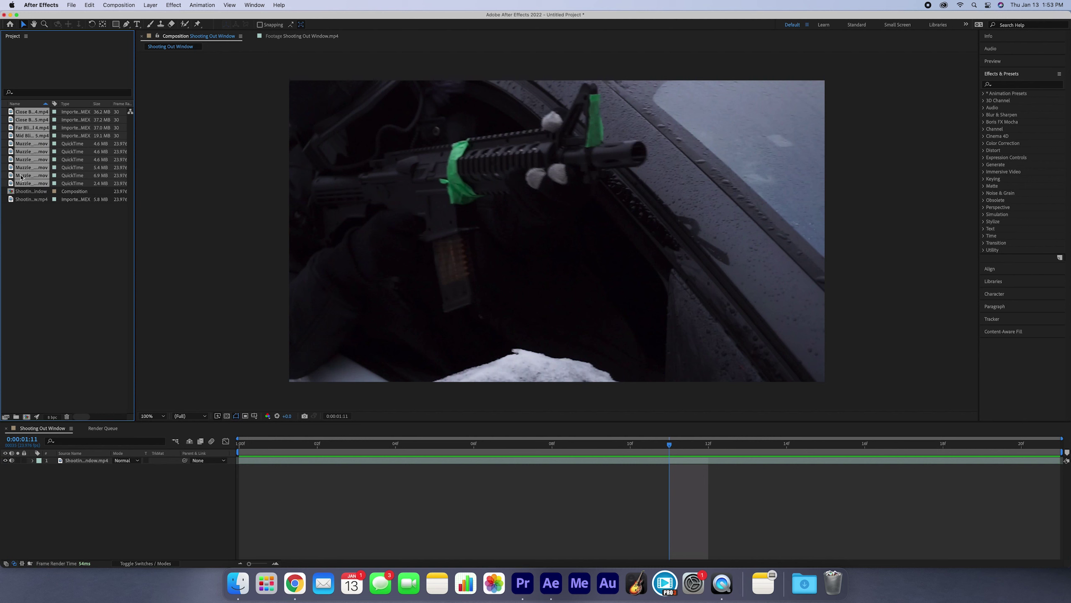
pyautogui.click(67, 363)
# - Group the imported snowfall and muzzle flash clips into a new project folder named Assets
pyautogui.click(29, 112)
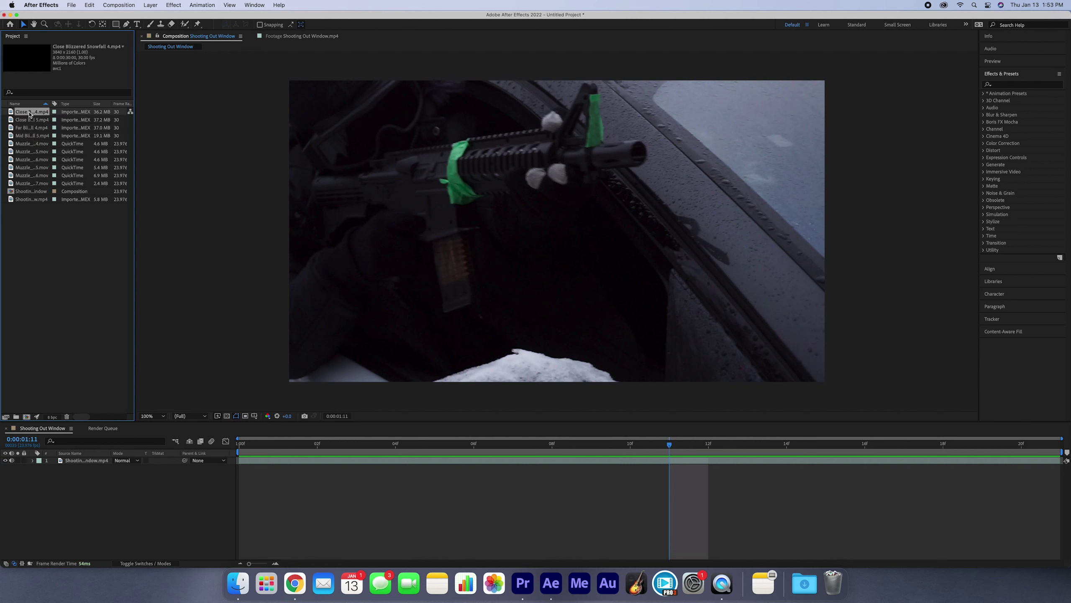
pyautogui.keyDown('shift'); pyautogui.click(30, 184); pyautogui.keyUp('shift')
pyautogui.moveTo(29, 184); pyautogui.dragTo(16, 416)
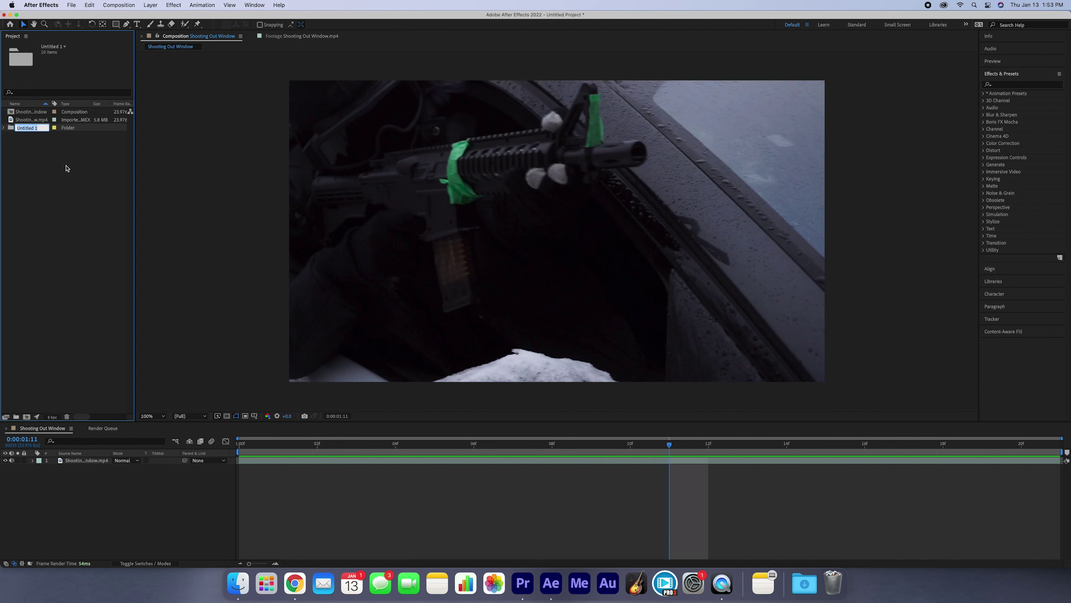
pyautogui.click(3, 128)
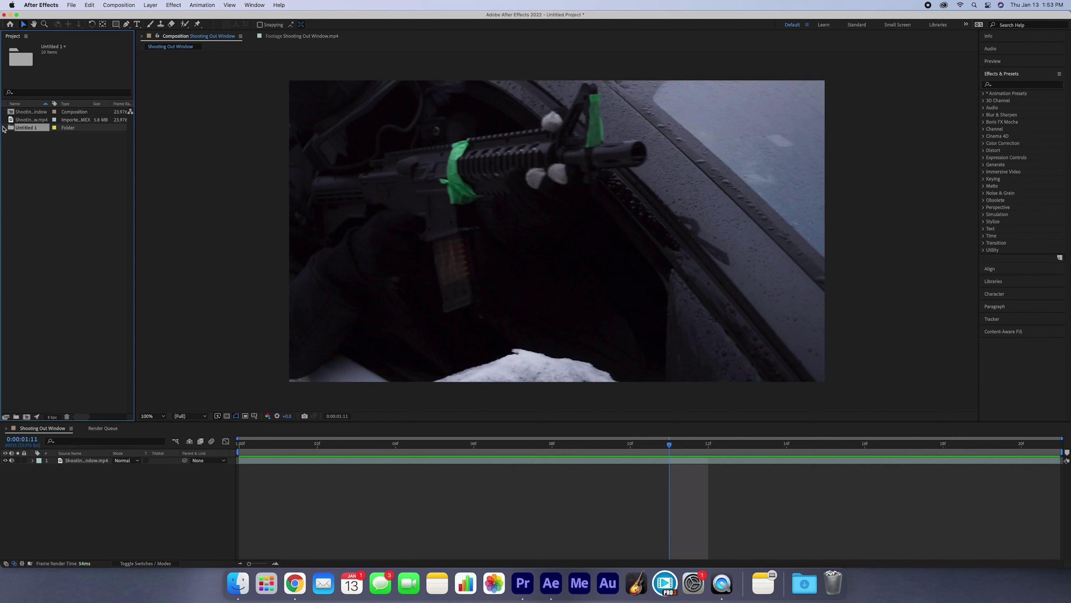
pyautogui.doubleClick(28, 131)
pyautogui.press('Return')
pyautogui.write('Assets')
pyautogui.press('Return')
# - Look through the thumbnails of the muzzle flash and snowfall clips in the project's Assets folder
pyautogui.click(39, 143)
pyautogui.click(29, 152)
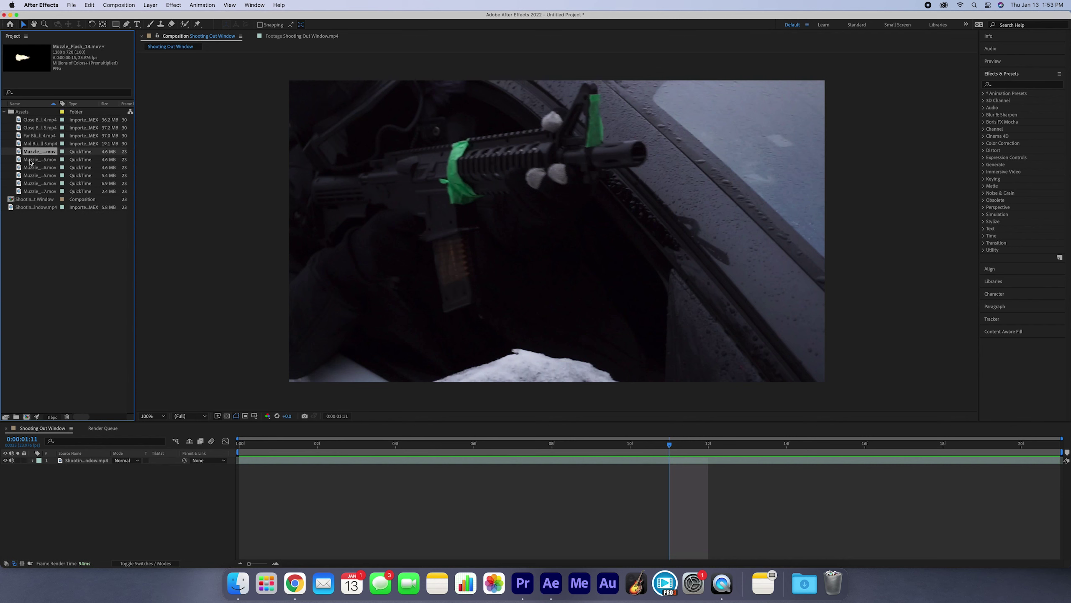
pyautogui.click(32, 167)
pyautogui.click(33, 175)
pyautogui.click(41, 136)
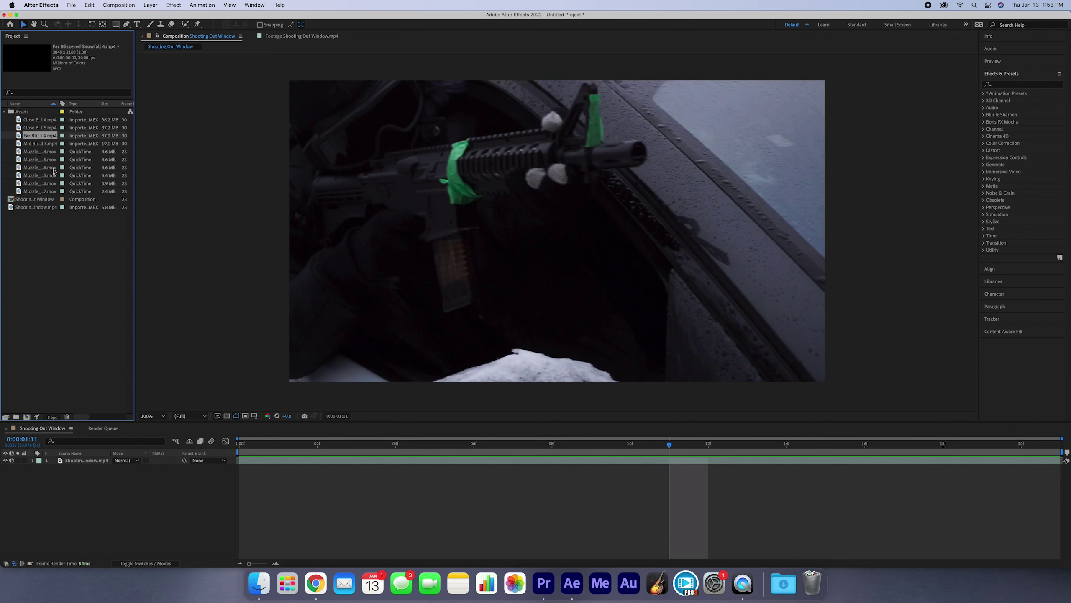
pyautogui.click(3, 112)
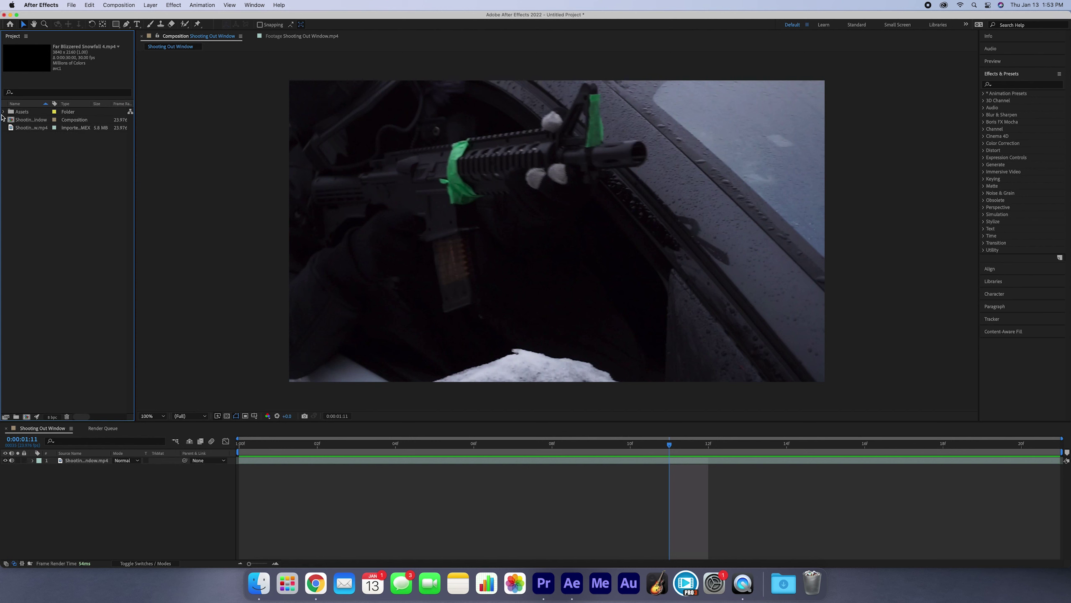
pyautogui.click(3, 113)
# - Play Muzzle_Flash_Straight_05.mov in the footage viewer and close the viewer
pyautogui.click(39, 175)
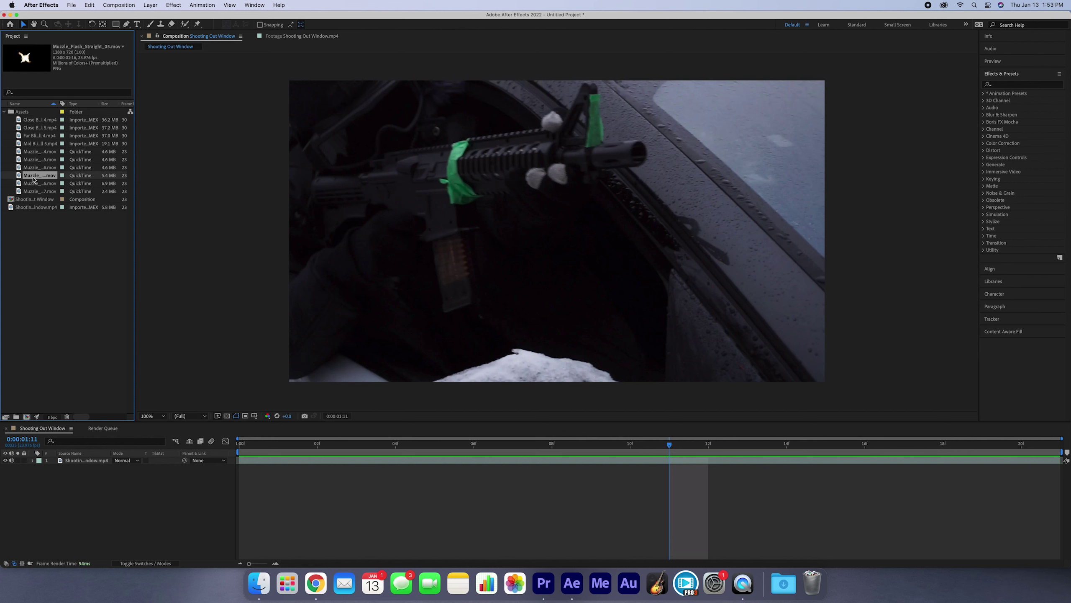
pyautogui.doubleClick(33, 177)
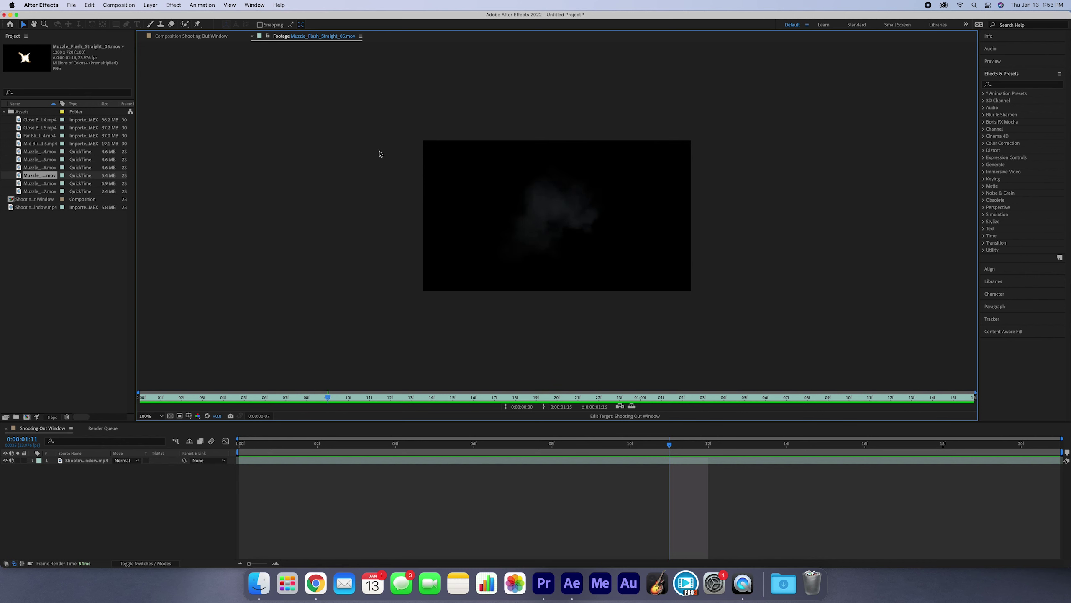
pyautogui.click(252, 36)
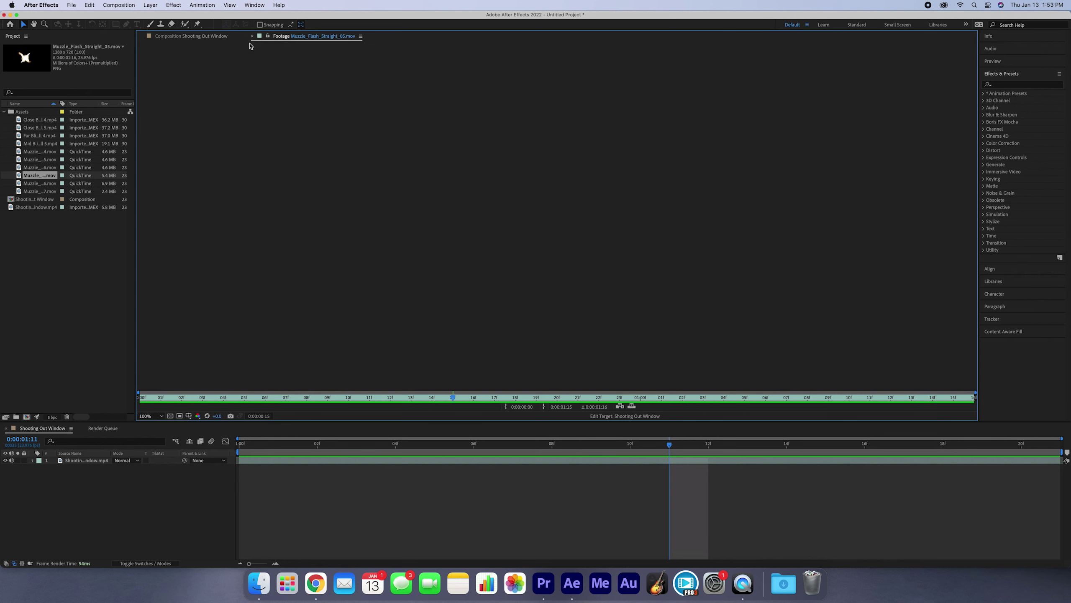
# - Add Muzzle_Flash_Straight_05.mov to the composition above the Shooting Out Window.mp4 layer, starting at 0:00:01:11
pyautogui.moveTo(30, 180); pyautogui.dragTo(255, 460)
pyautogui.press('Delete')
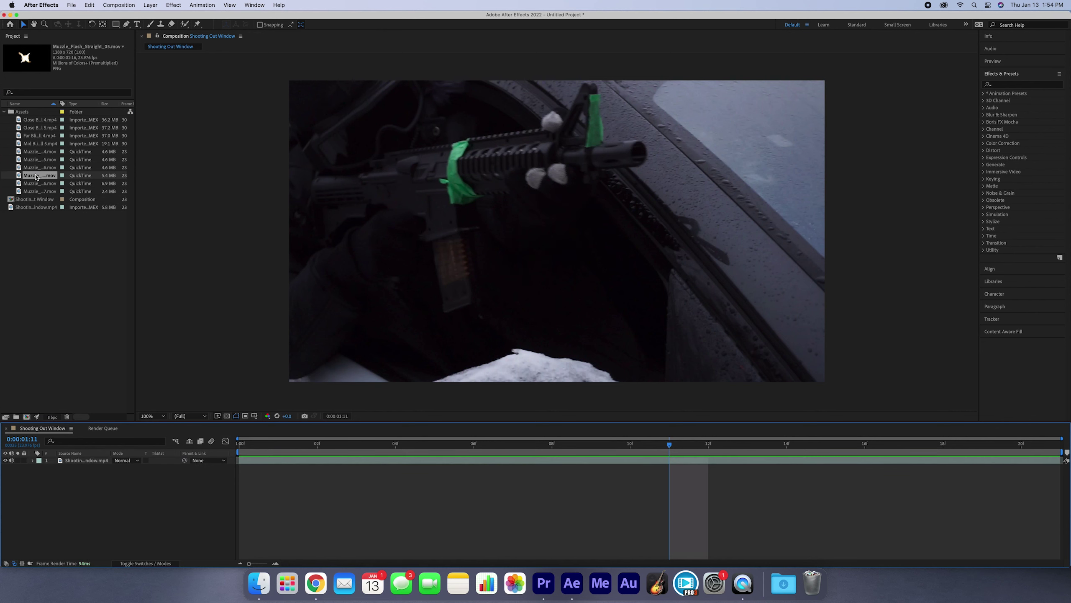
pyautogui.moveTo(36, 177); pyautogui.dragTo(608, 257)
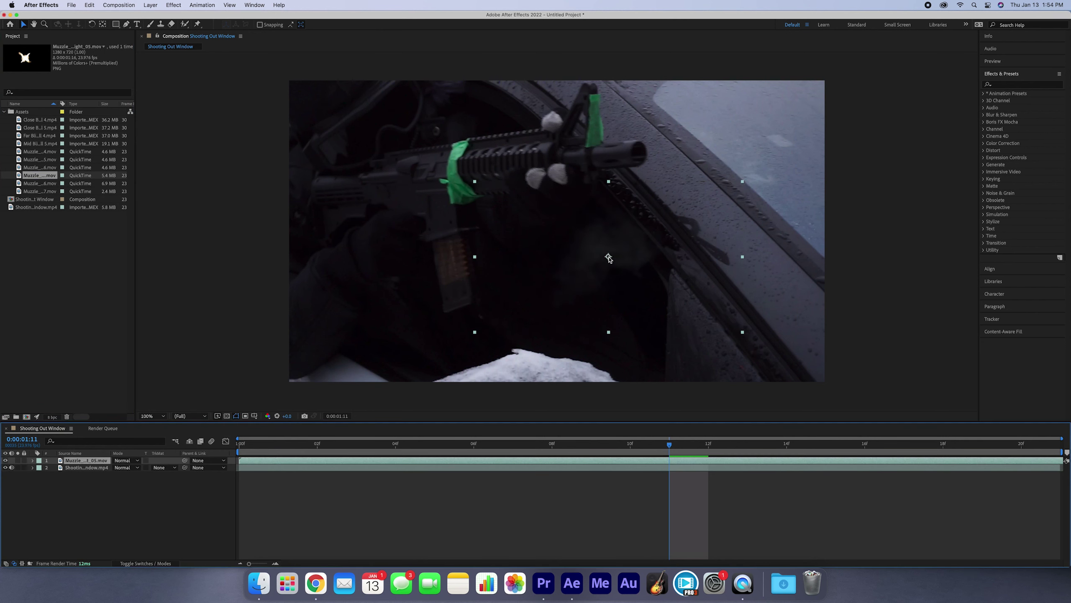
pyautogui.press('[')
# - Step through the shot to find the firing frame and move the muzzle flash layer to start at 0:00:01:07
pyautogui.press('Home')
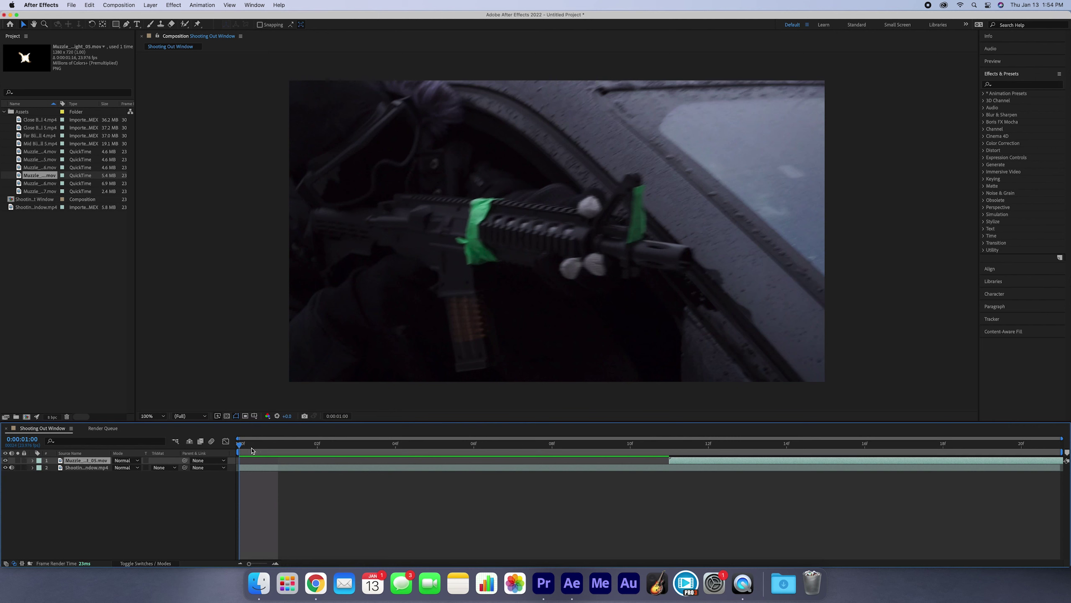
pyautogui.moveTo(252, 450); pyautogui.dragTo(496, 470)
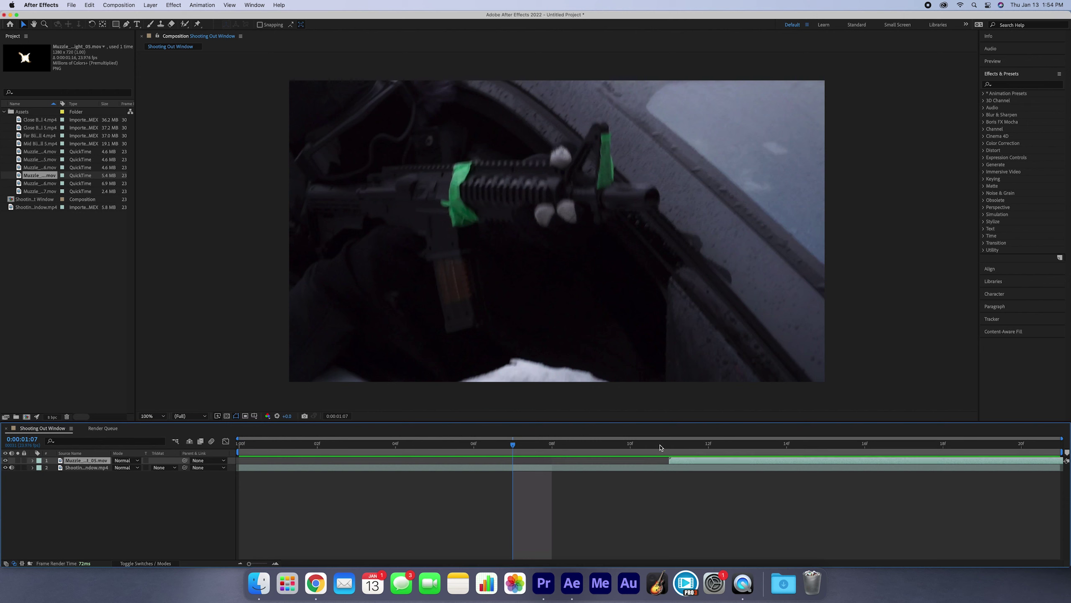
pyautogui.press('pagedown')
pyautogui.press('pagedown')
pyautogui.press('pagedown')
pyautogui.press('pagedown')
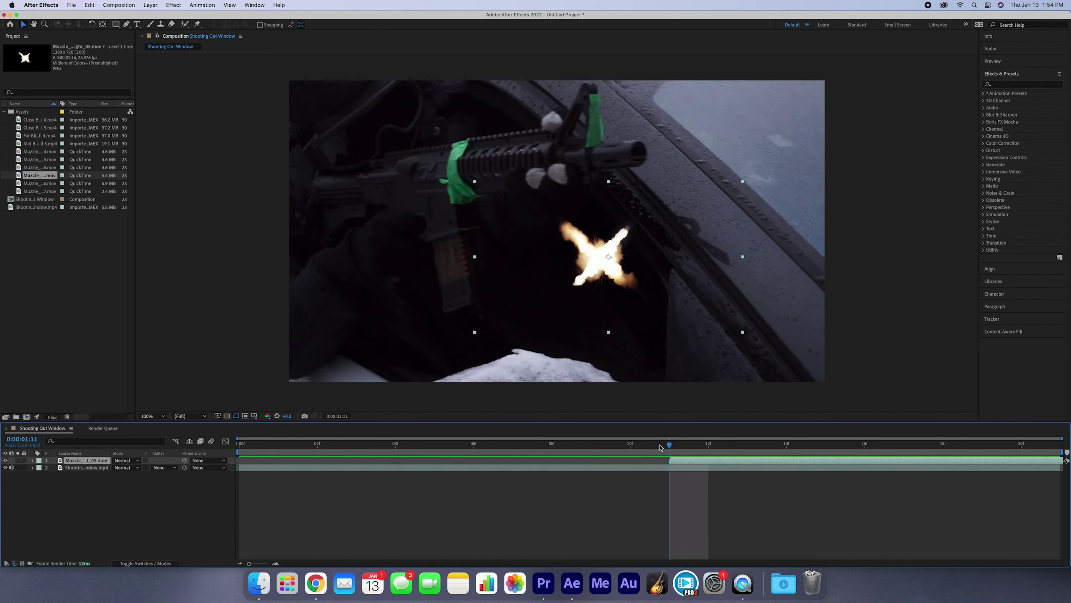
pyautogui.press('pageup')
pyautogui.press('pageup')
pyautogui.press('pageup')
pyautogui.press('pageup')
pyautogui.press('pageup')
pyautogui.press('pageup')
pyautogui.press('super+Left')
pyautogui.press('super+Left')
pyautogui.press('super+Left')
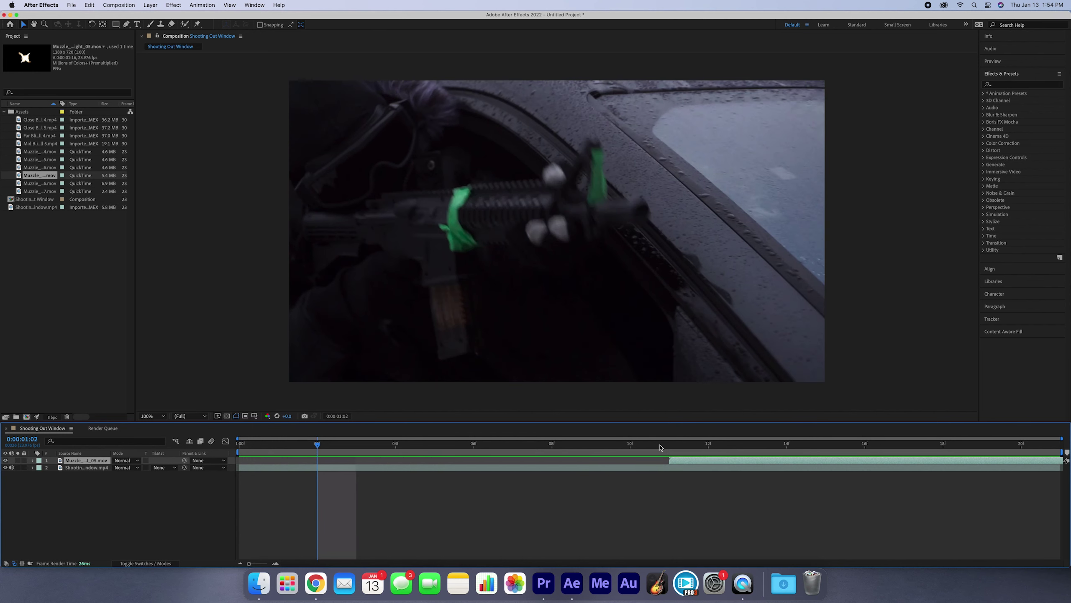
pyautogui.press('super+Right')
pyautogui.press('super+Right')
pyautogui.press('super+Right')
pyautogui.press('super+Right')
pyautogui.press('super+Right')
pyautogui.press('super+Left')
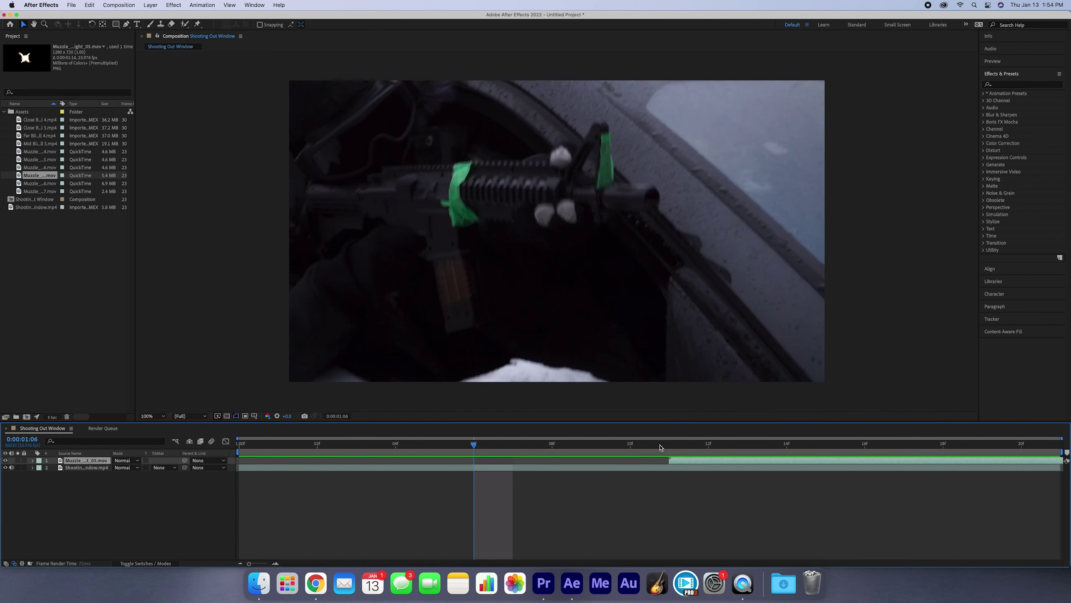
pyautogui.press('super+Right')
pyautogui.press('super+Right')
pyautogui.press('super+Left')
pyautogui.press('super+Right')
pyautogui.press('super+Left')
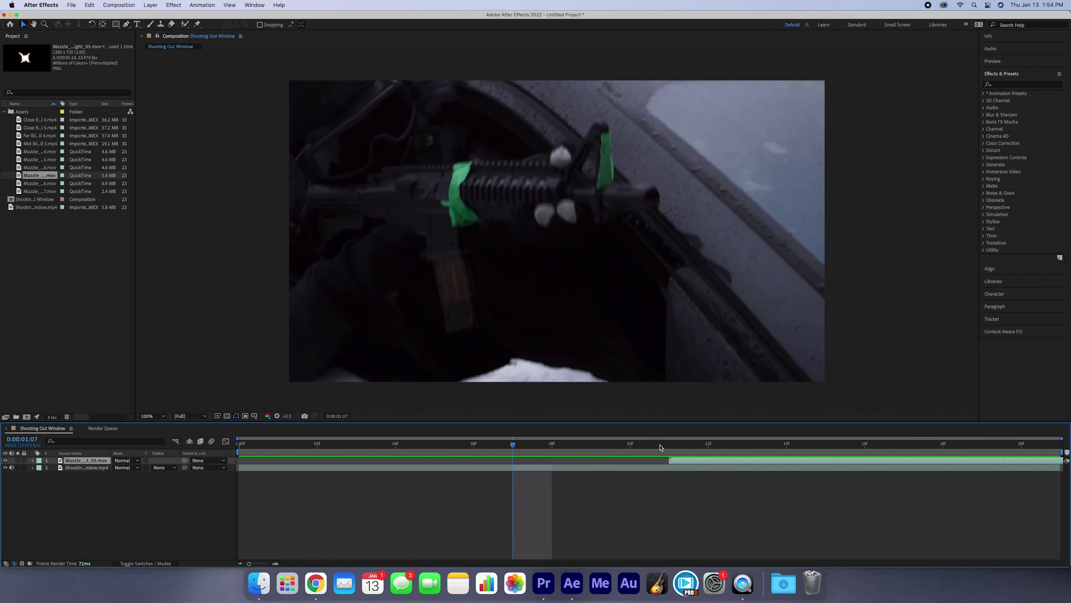
pyautogui.moveTo(704, 460); pyautogui.dragTo(557, 461)
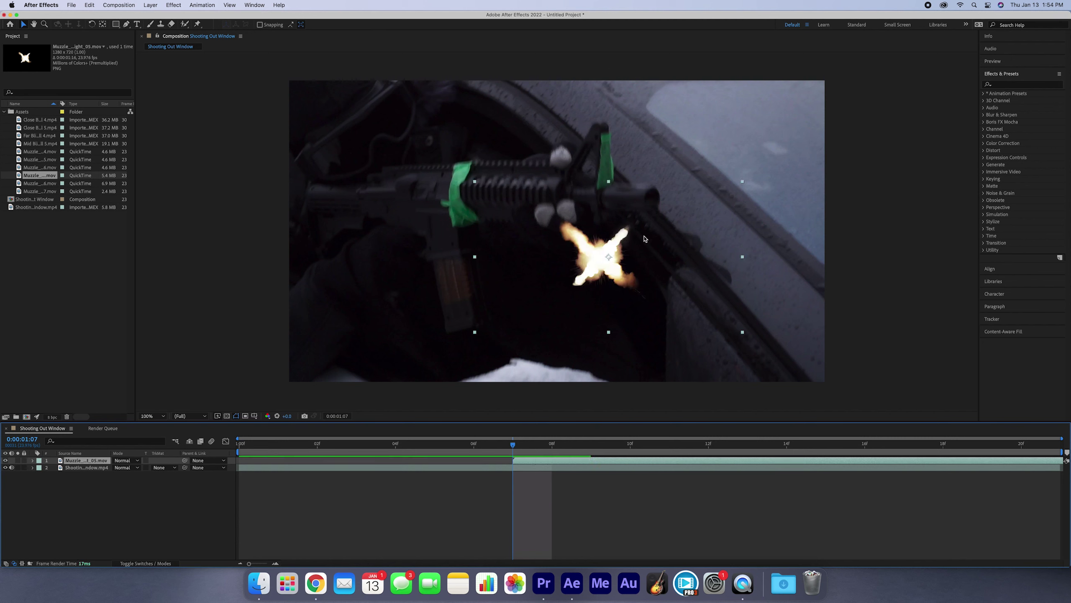
# - Move the muzzle flash layer around the frame, leaving it just below the rifle's handguard
pyautogui.moveTo(635, 237); pyautogui.dragTo(561, 301)
pyautogui.moveTo(675, 302); pyautogui.dragTo(503, 249)
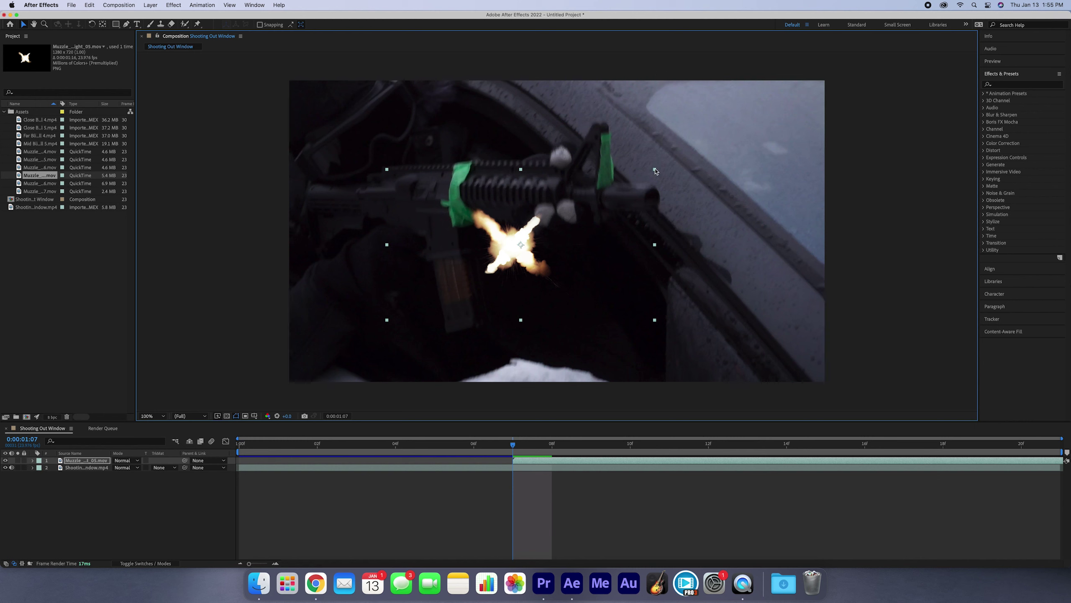
pyautogui.moveTo(403, 215); pyautogui.dragTo(458, 211)
# - Try moving the Shooting Out Window.mp4 layer within the frame, and undo the move
pyautogui.click(471, 468)
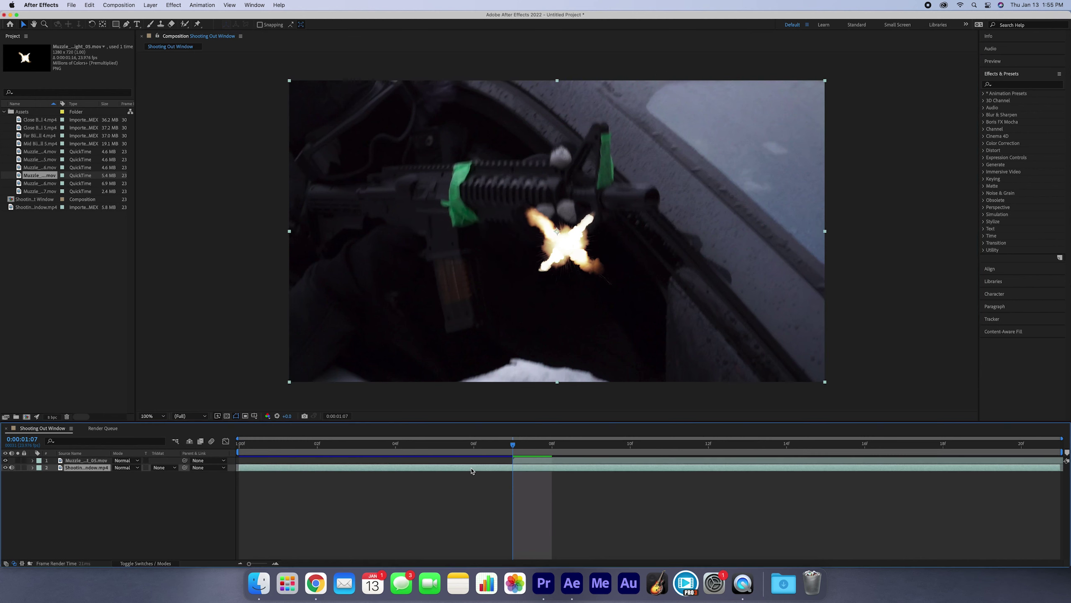
pyautogui.moveTo(653, 245); pyautogui.dragTo(749, 268)
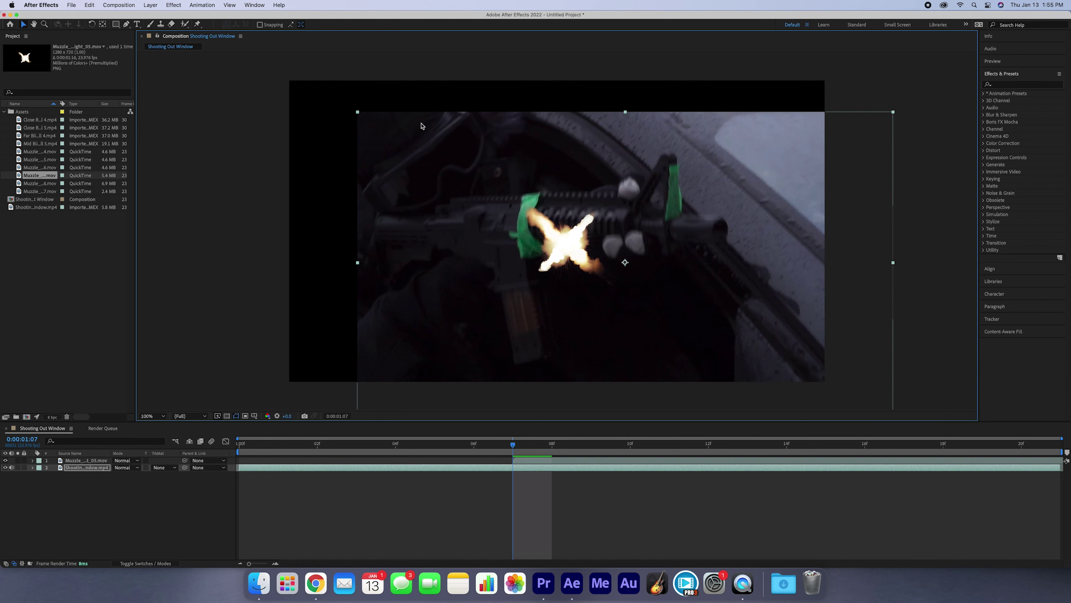
pyautogui.press('super+z')
# - Move the anchor point of the Muzzle_Flash_Straight_05.mov layer onto the center of the flash
pyautogui.click(559, 461)
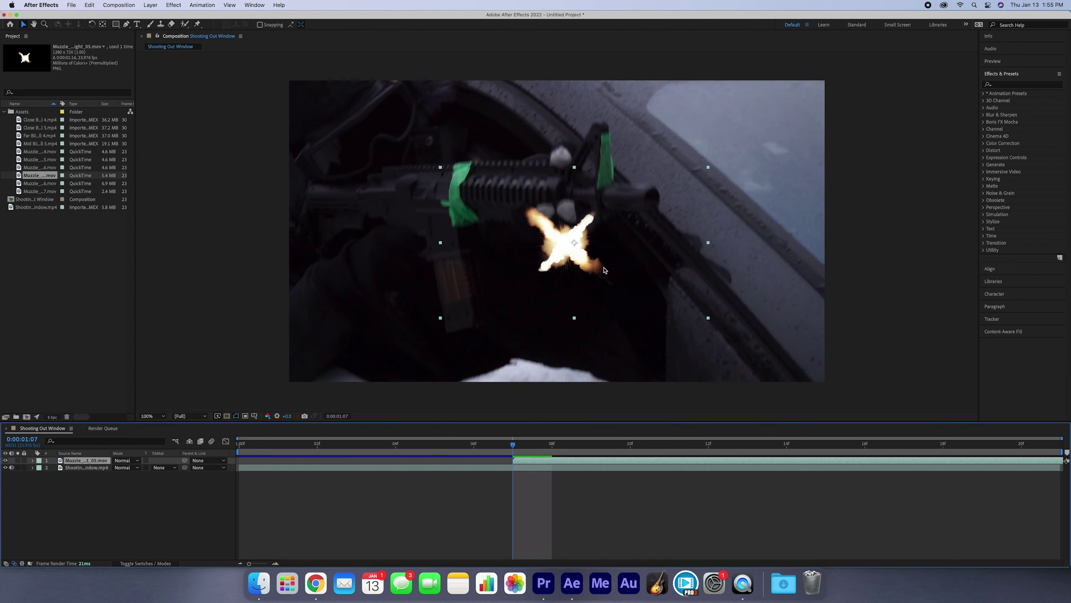
pyautogui.press('.')
pyautogui.press('.')
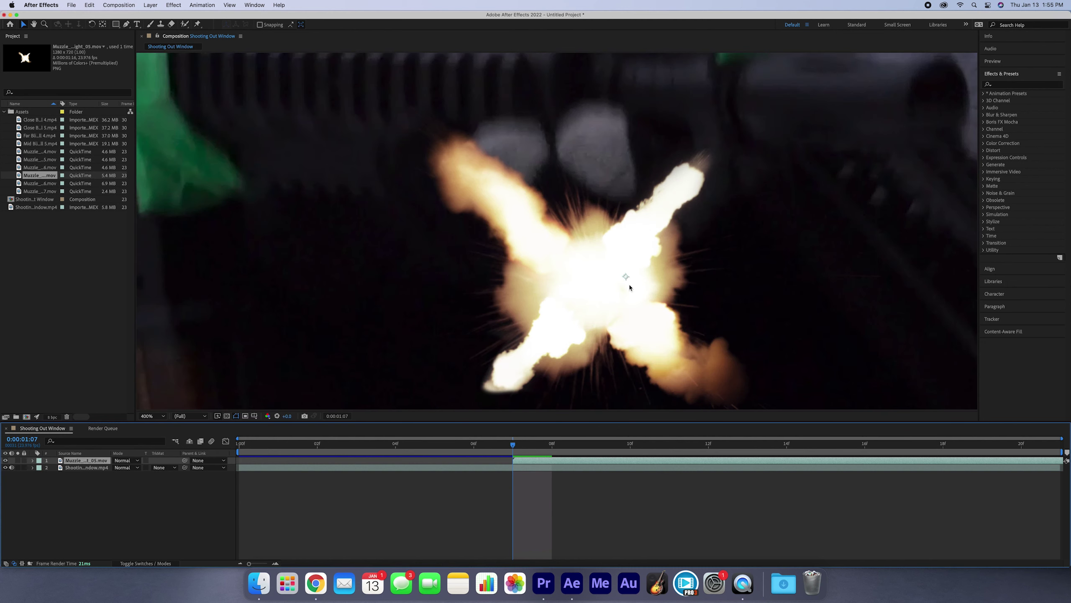
pyautogui.press(',')
pyautogui.press(',')
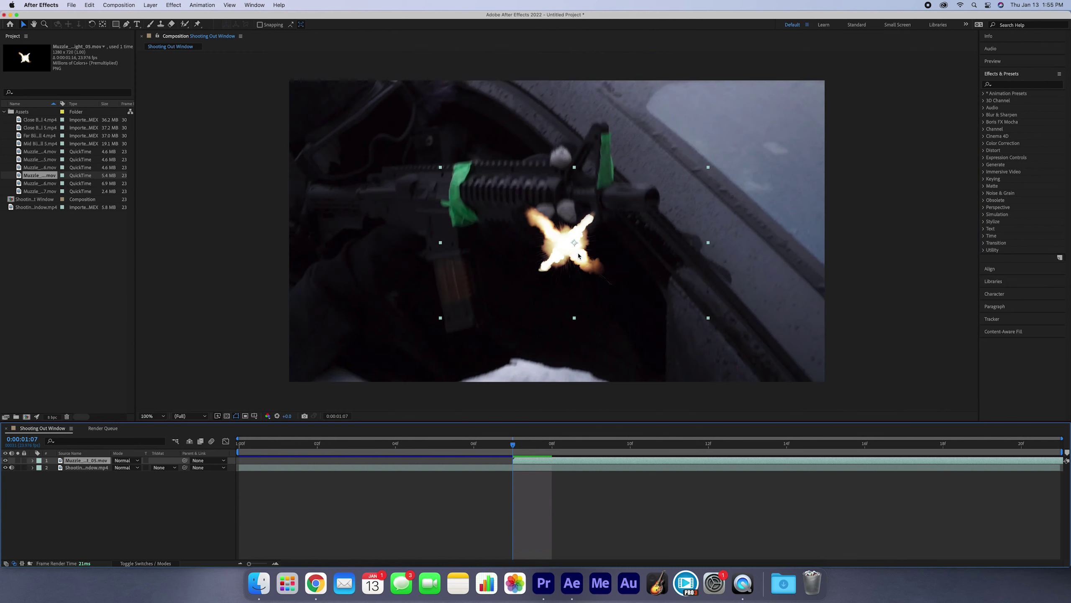
pyautogui.press('.')
pyautogui.press(',')
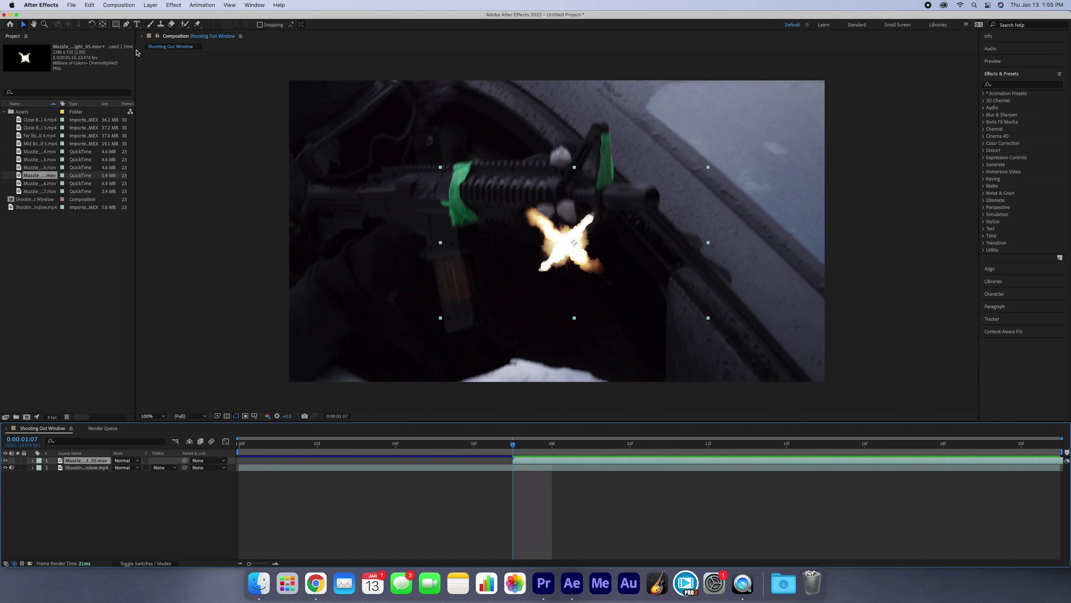
pyautogui.click(104, 26)
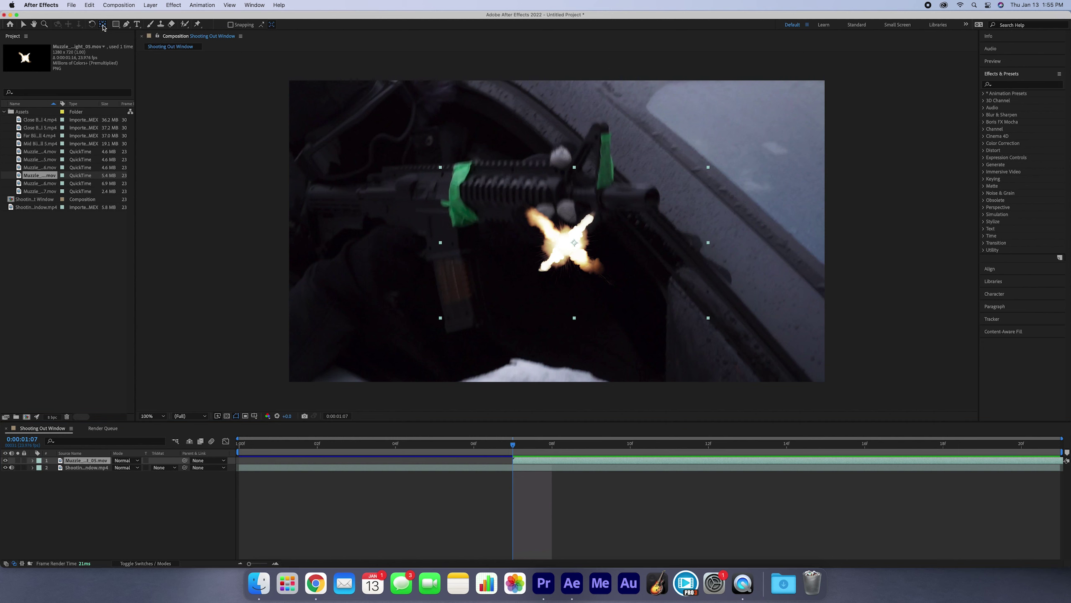
pyautogui.moveTo(574, 242)
pyautogui.mouseDown()
pyautogui.moveTo(635, 274)
pyautogui.moveTo(566, 245)
pyautogui.mouseUp()
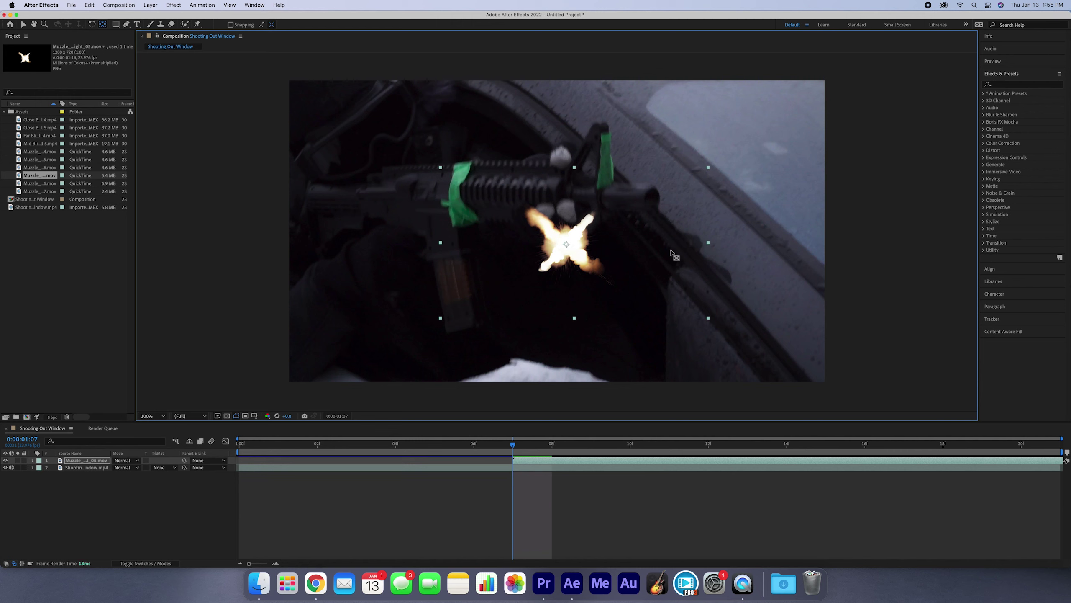
# - Move the muzzle flash layer up to just below the rifle's barrel
pyautogui.press('v')
pyautogui.moveTo(590, 270); pyautogui.dragTo(614, 269)
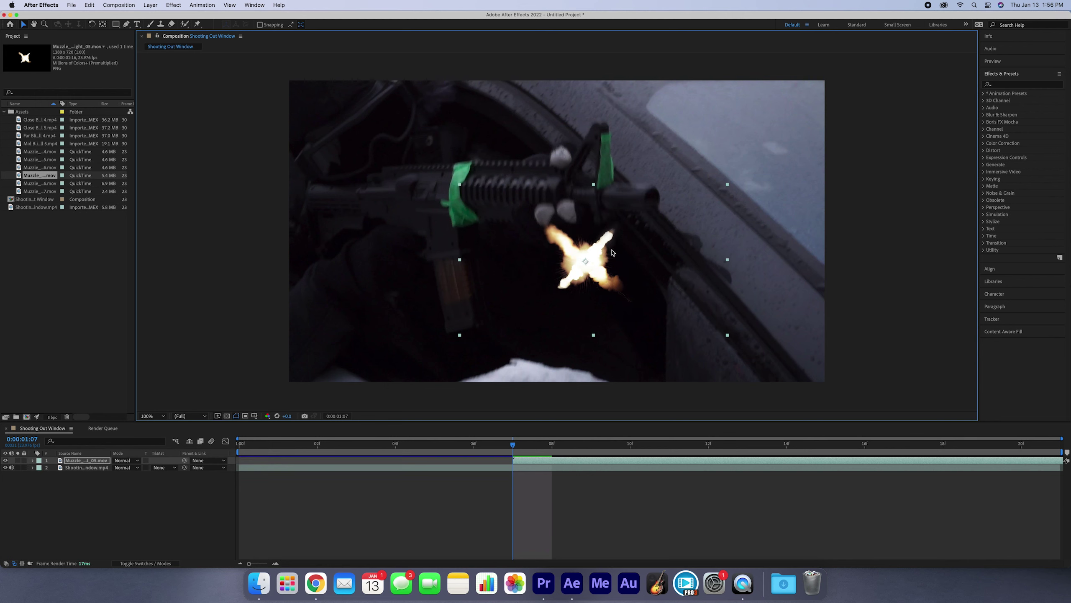
pyautogui.moveTo(641, 248); pyautogui.dragTo(692, 209)
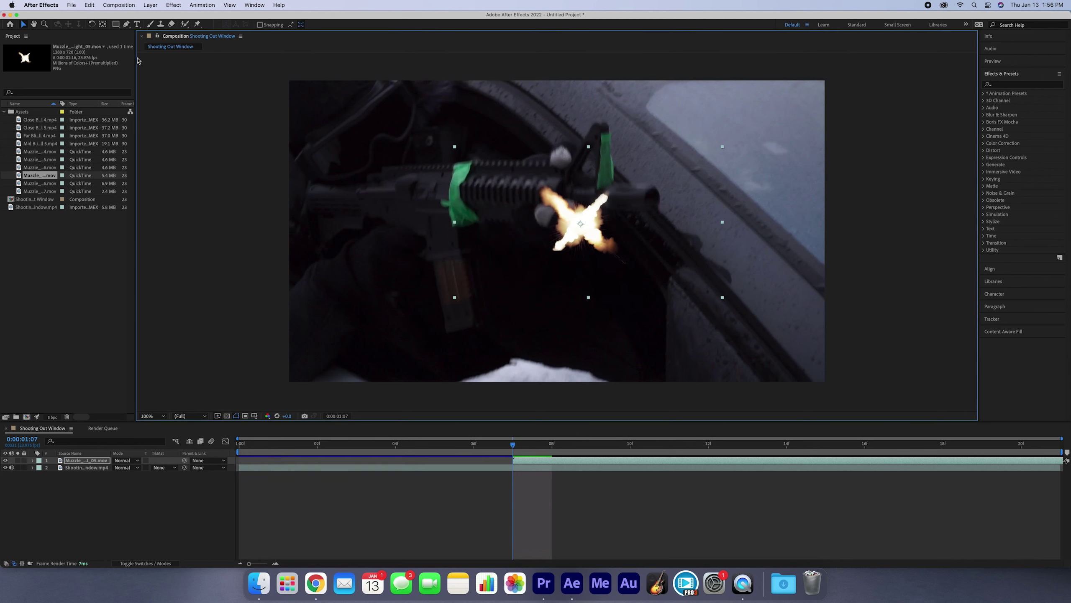
# - Try rotating the muzzle flash layer, undo the rotation, and move the flash back down below the barrel
pyautogui.click(92, 25)
pyautogui.moveTo(635, 240); pyautogui.dragTo(652, 281)
pyautogui.press('super+z')
pyautogui.press('v')
pyautogui.moveTo(590, 228); pyautogui.dragTo(595, 266)
# - Try resizing the muzzle flash layer freely from its corner, squashing and shrinking it, and undo the last resize
pyautogui.moveTo(720, 331); pyautogui.dragTo(635, 358)
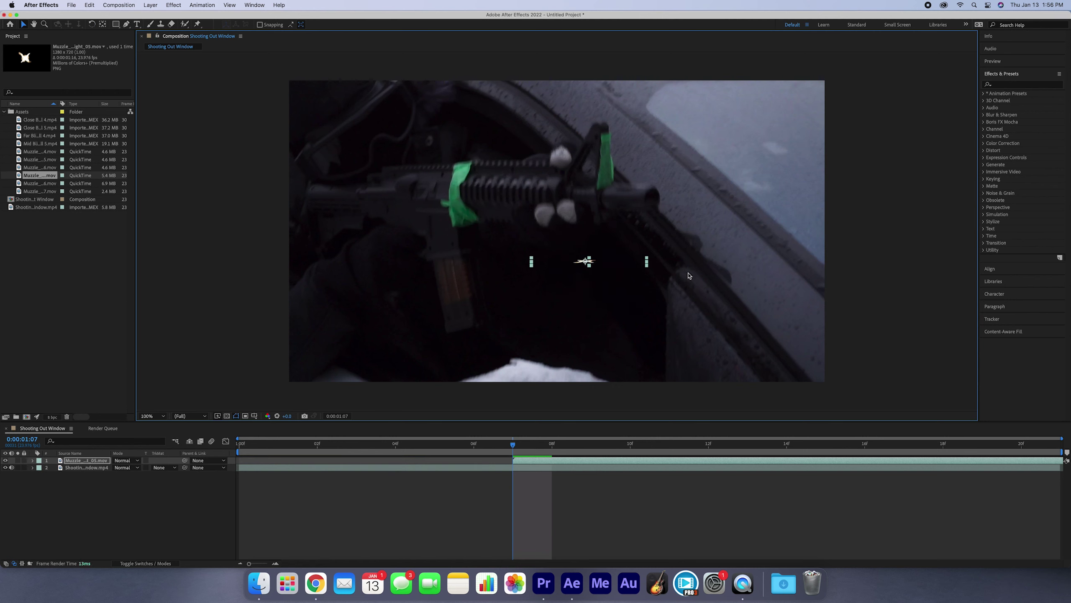
pyautogui.moveTo(688, 275); pyautogui.dragTo(639, 294)
pyautogui.moveTo(758, 369); pyautogui.dragTo(746, 344)
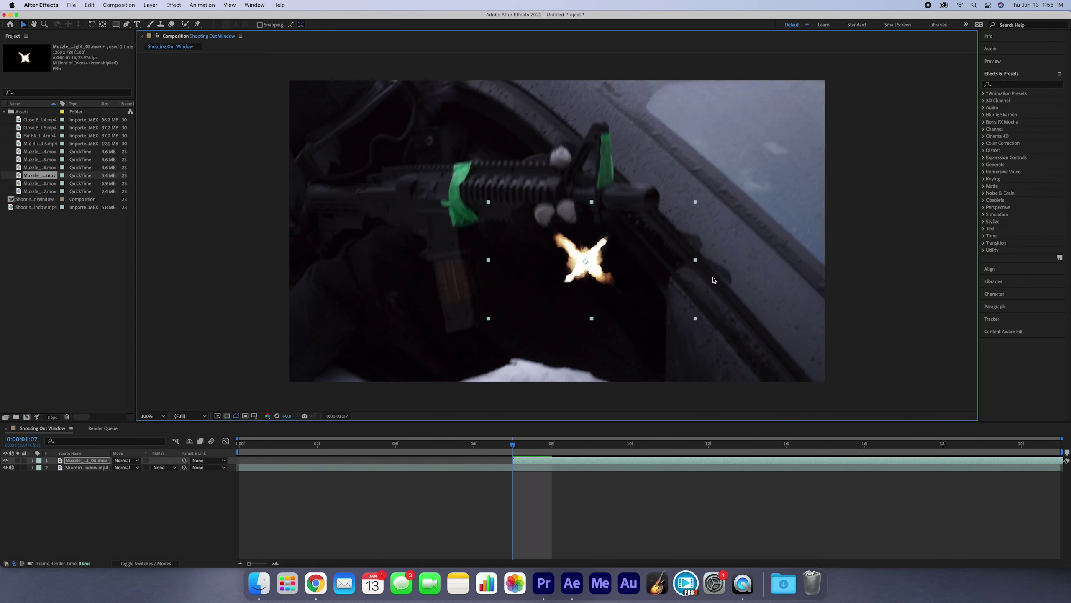
pyautogui.moveTo(813, 305); pyautogui.dragTo(678, 281)
pyautogui.moveTo(713, 329); pyautogui.dragTo(829, 383)
pyautogui.press('super+z')
pyautogui.click(831, 307)
pyautogui.click(609, 276)
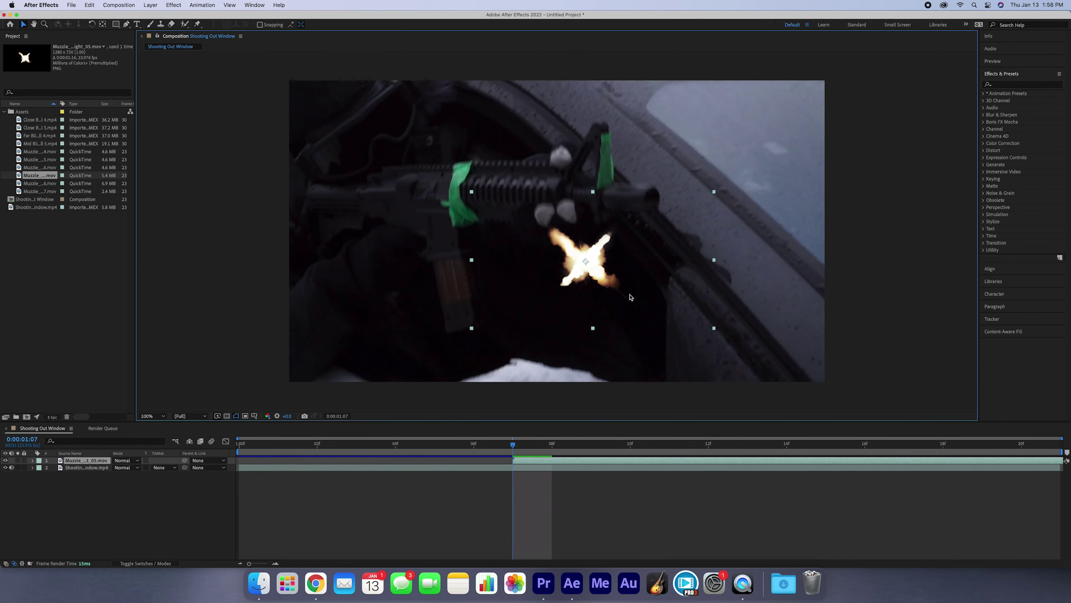
# - Enlarge the Muzzle_Flash_Straight_05.mov layer, center the flash on the end of the rifle's barrel, and preview the shot
pyautogui.moveTo(714, 330); pyautogui.dragTo(793, 354)
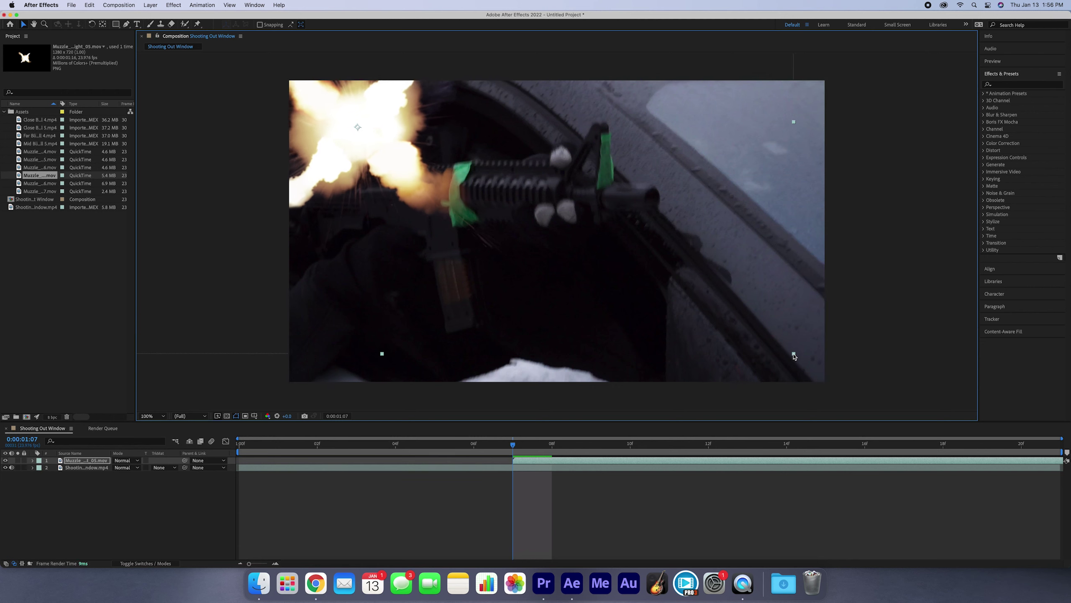
pyautogui.moveTo(403, 149); pyautogui.dragTo(715, 222)
pyautogui.press(',')
pyautogui.moveTo(831, 334)
pyautogui.mouseDown()
pyautogui.moveTo(846, 344)
pyautogui.moveTo(831, 343)
pyautogui.mouseUp()
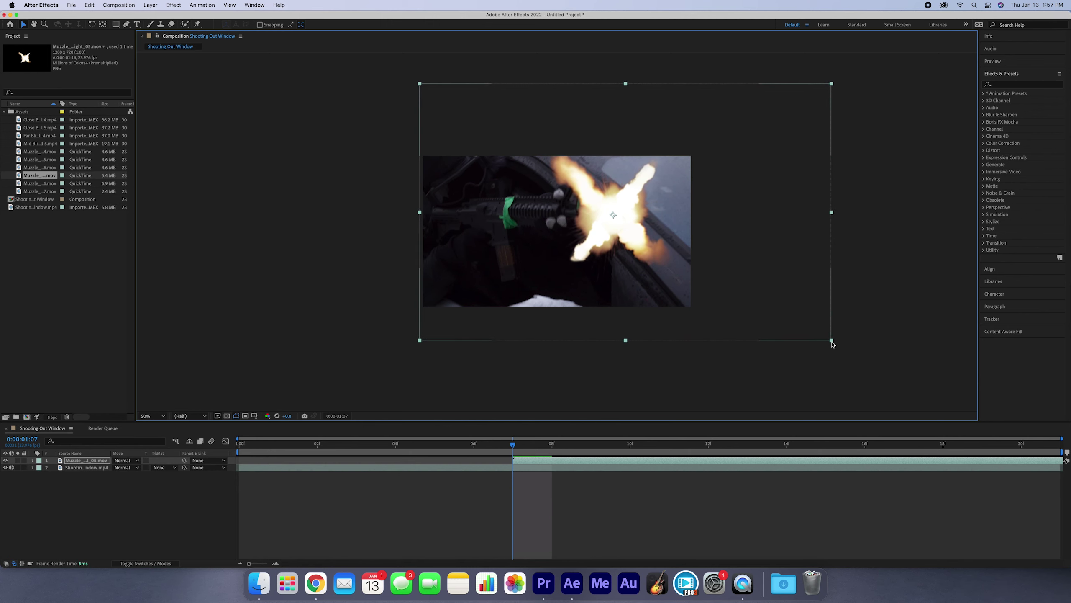
pyautogui.press('.')
pyautogui.moveTo(818, 286); pyautogui.dragTo(699, 285)
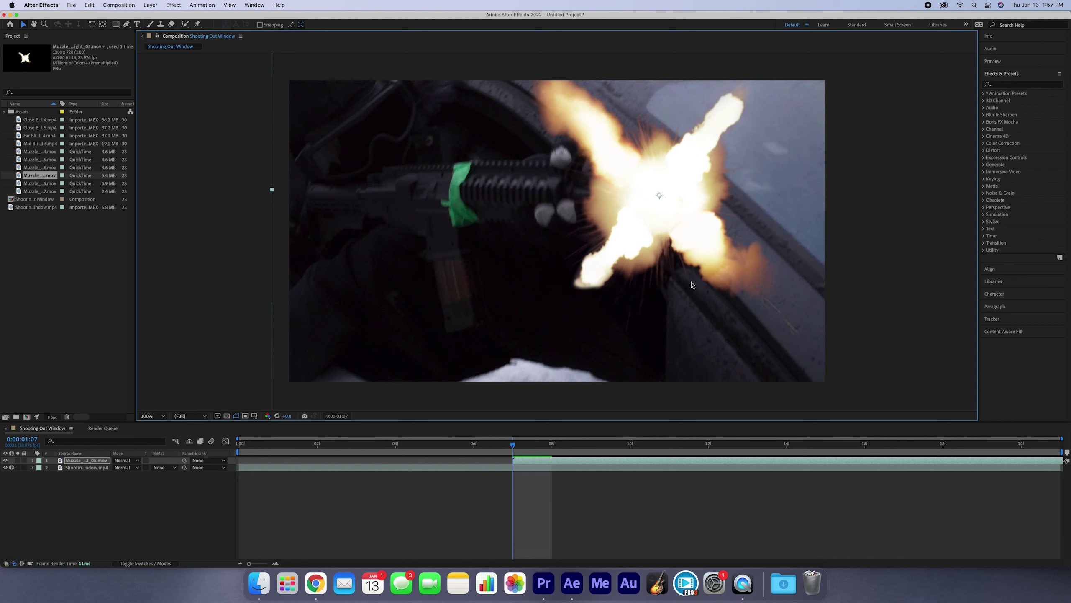
pyautogui.press('space')
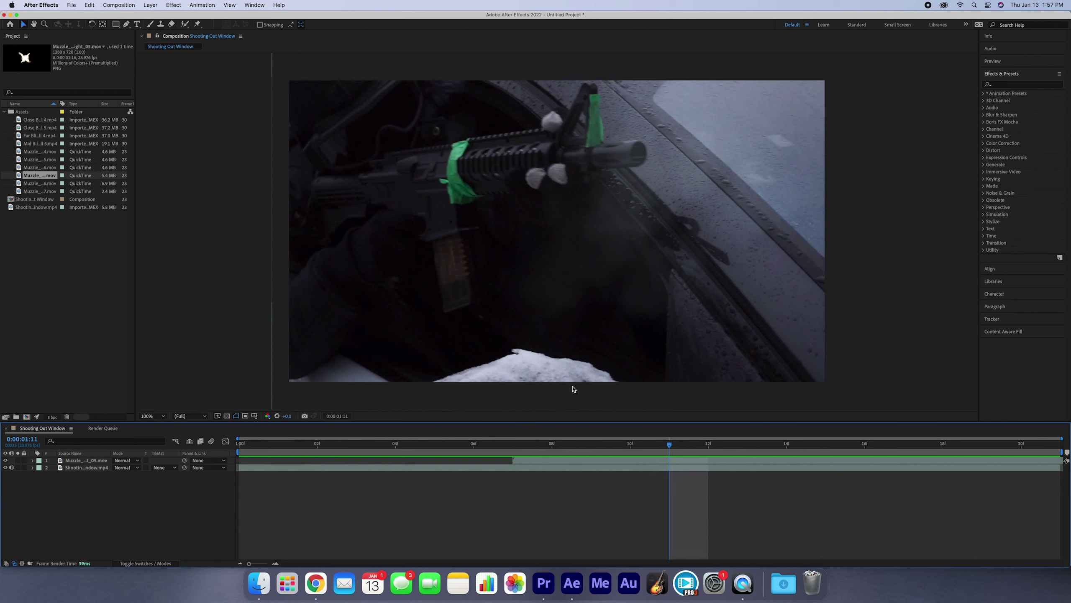
pyautogui.click(517, 444)
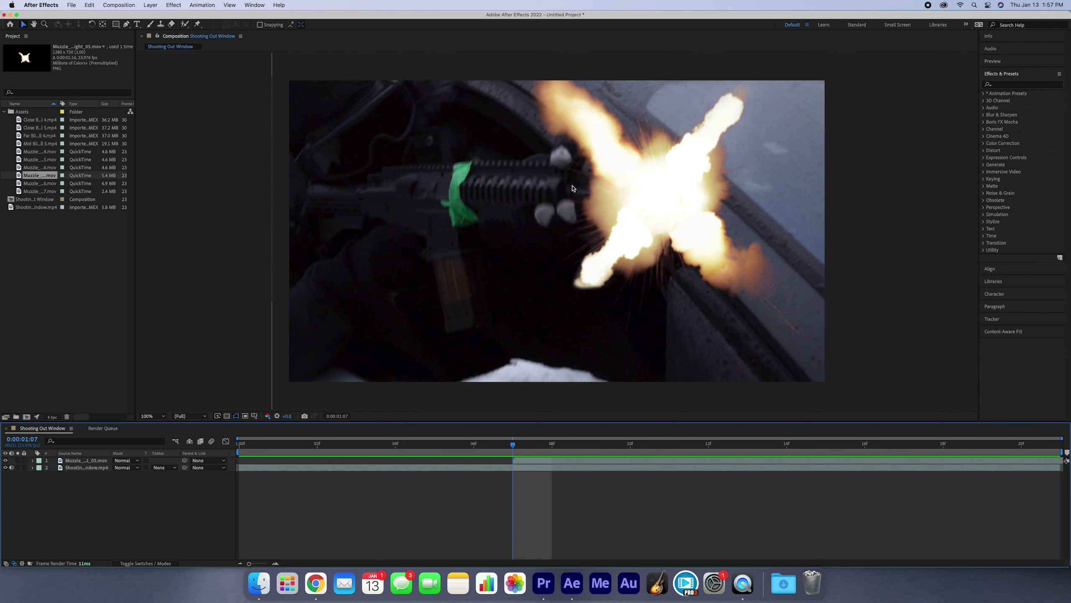
# - Look through the muzzle flash assets and add Muzzle_Flash_14.mov as the top layer, starting at 0:00:01:07
pyautogui.click(29, 167)
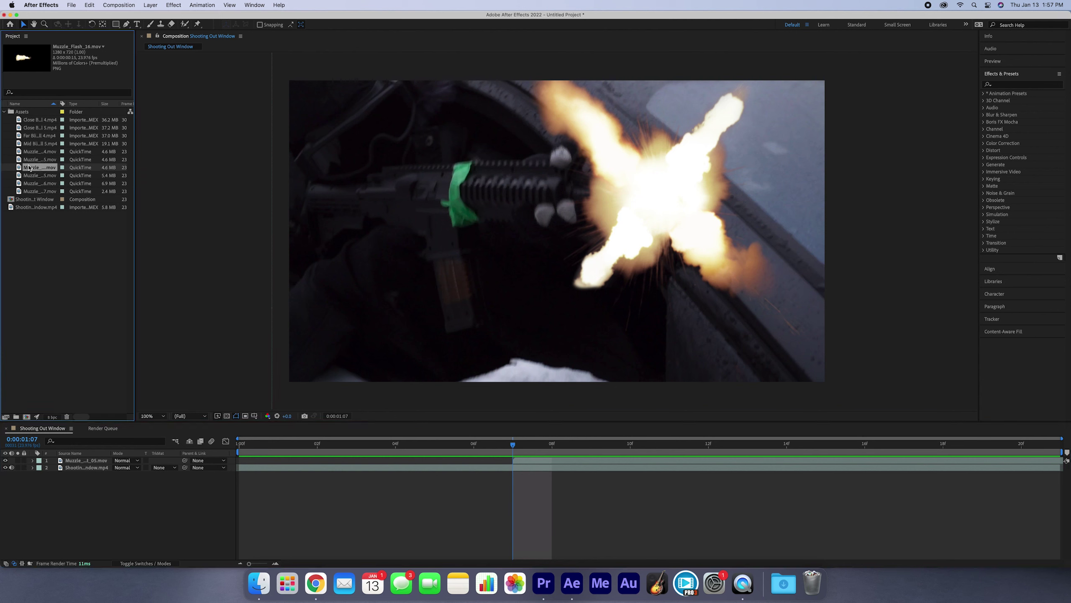
pyautogui.click(29, 160)
pyautogui.click(31, 152)
pyautogui.doubleClick(32, 153)
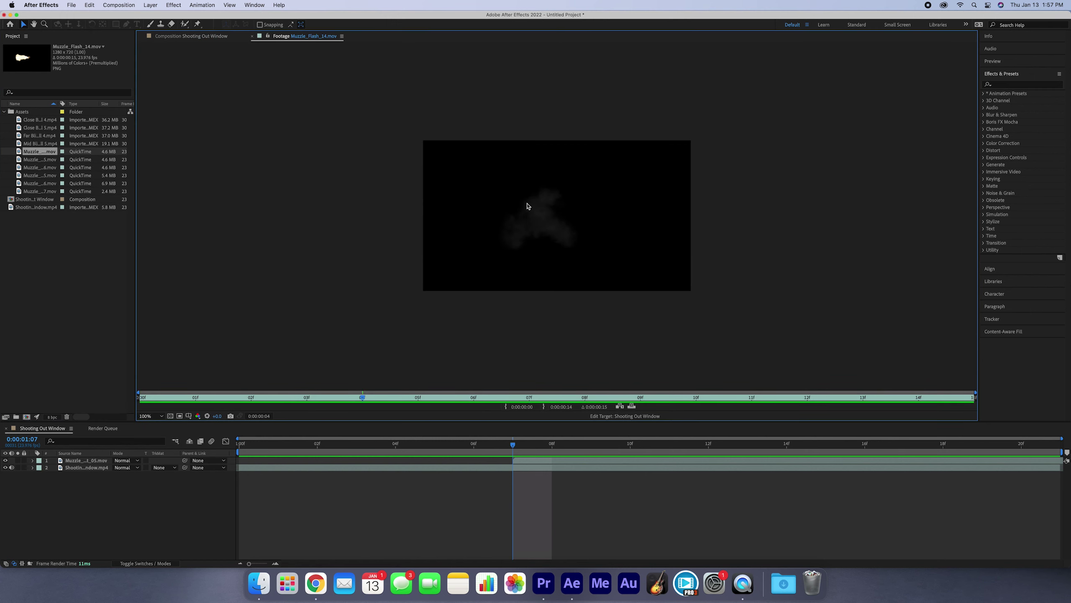
pyautogui.click(252, 37)
pyautogui.press('super+slash')
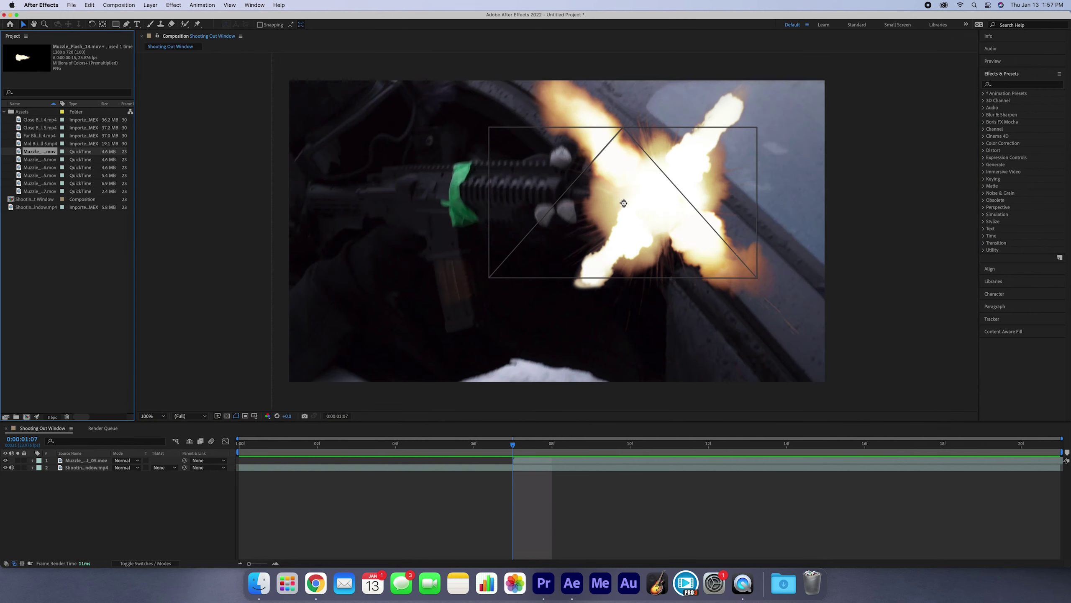
pyautogui.moveTo(270, 460); pyautogui.dragTo(544, 460)
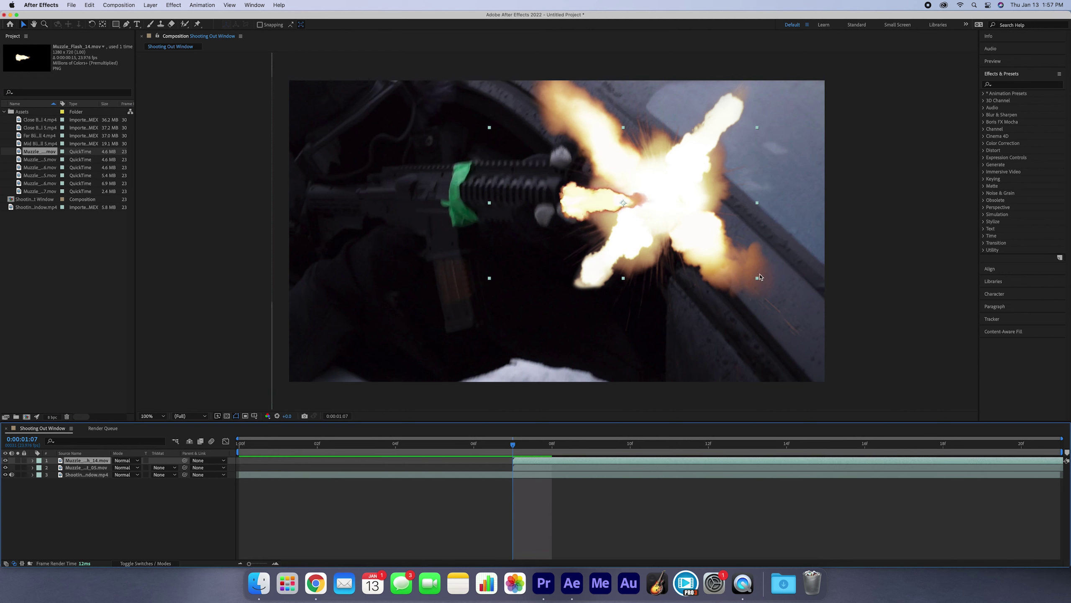
# - Enlarge the Muzzle_Flash_14.mov layer over the first flash at the muzzle and tilt it slightly clockwise
pyautogui.moveTo(757, 278); pyautogui.dragTo(802, 321)
pyautogui.moveTo(568, 208); pyautogui.dragTo(832, 240)
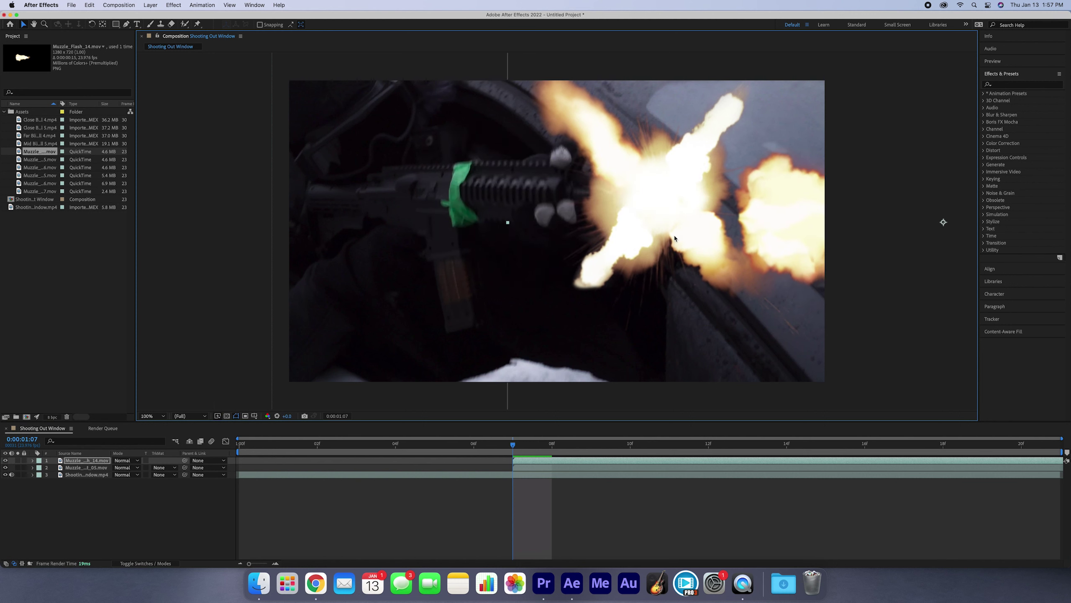
pyautogui.press(',')
pyautogui.moveTo(968, 349); pyautogui.dragTo(919, 321)
pyautogui.moveTo(788, 210); pyautogui.dragTo(716, 201)
pyautogui.press('w')
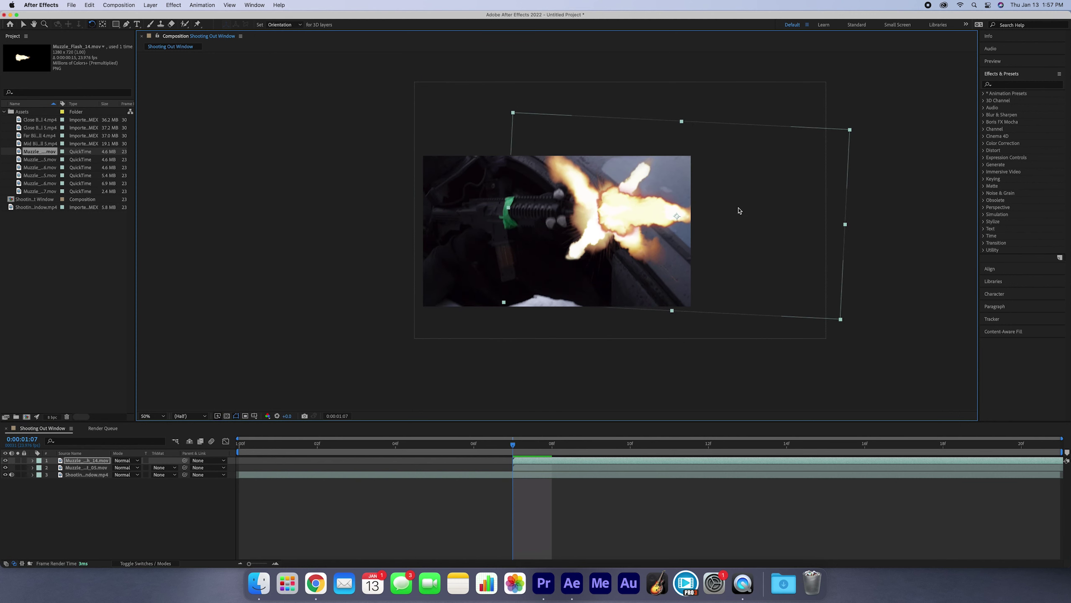
# - Shrink the Muzzle_Flash_14.mov layer slightly and move its anchor point to the base of its flame
pyautogui.press('v')
pyautogui.press('.')
pyautogui.press('y')
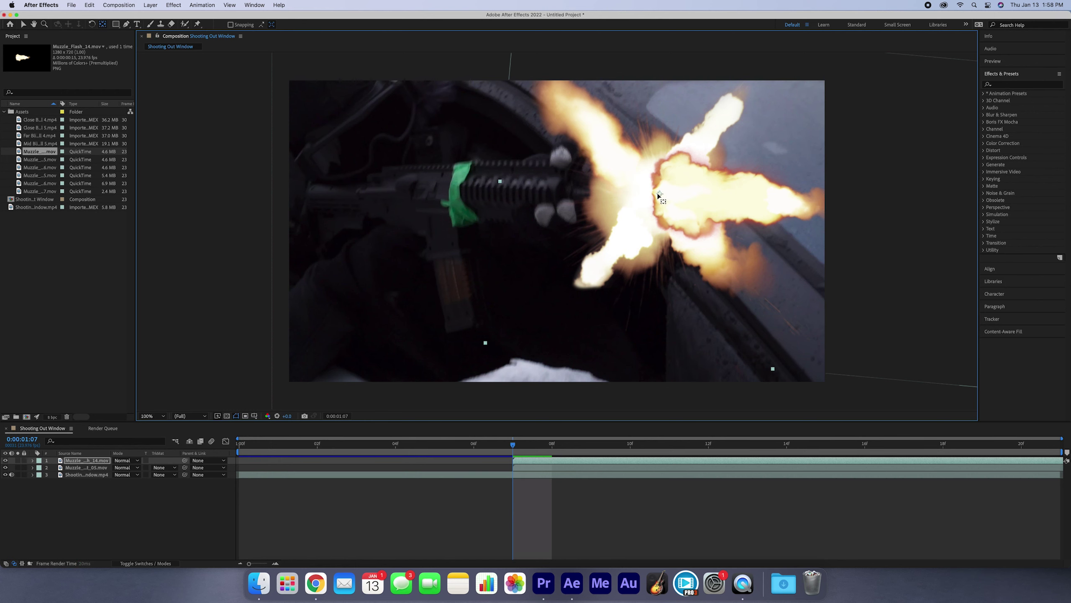
pyautogui.press('v')
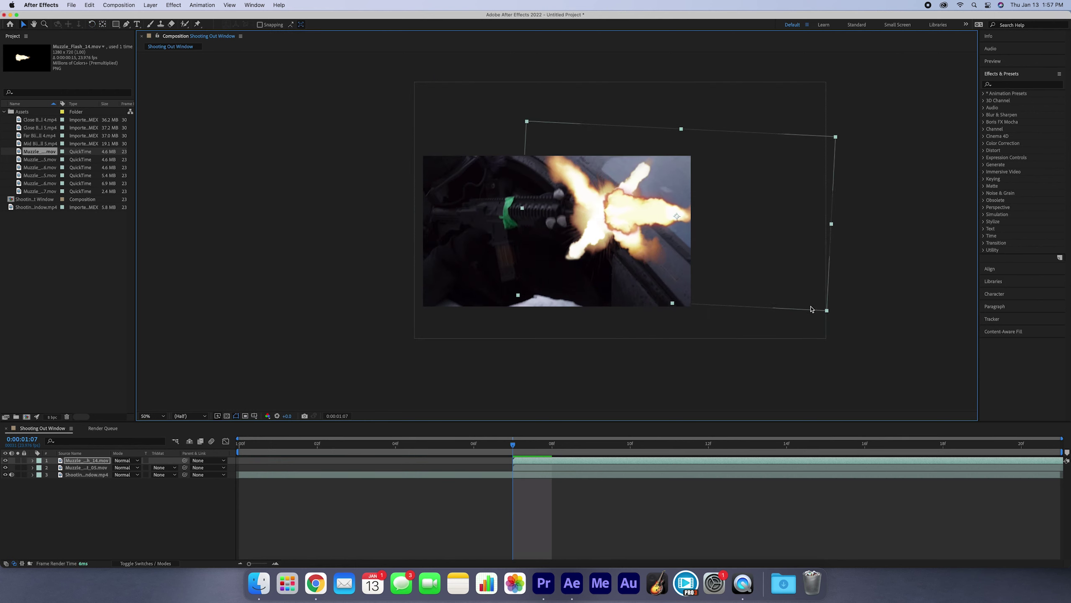
pyautogui.moveTo(824, 311); pyautogui.dragTo(814, 304)
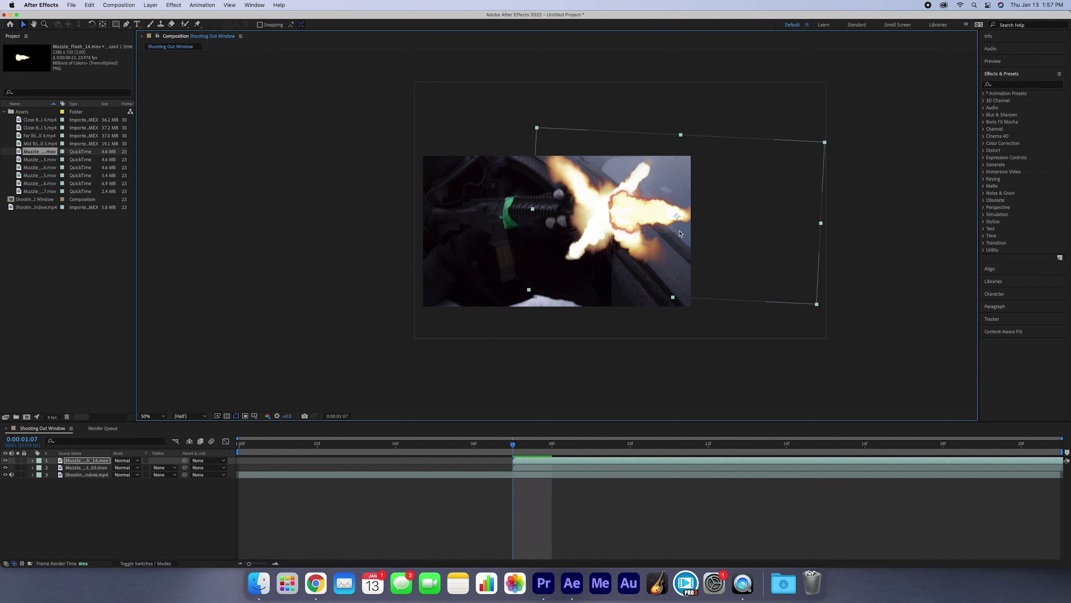
pyautogui.press('.')
pyautogui.moveTo(774, 240); pyautogui.dragTo(763, 248)
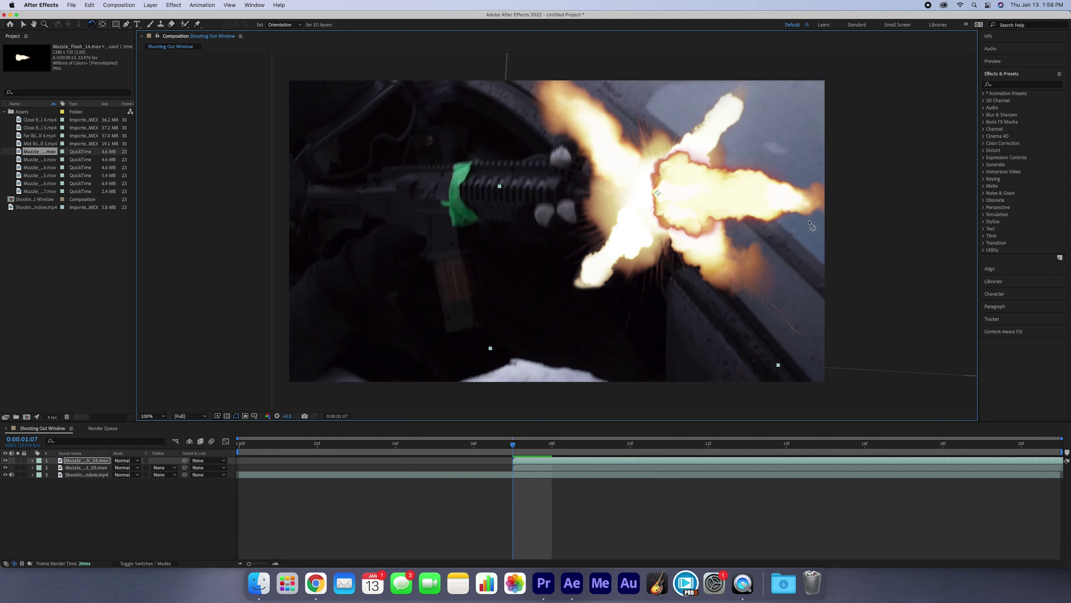
# - Fine-tune the Muzzle_Flash_14.mov layer's rotation and nudge its base closer to the center of the first flash
pyautogui.moveTo(810, 228); pyautogui.dragTo(810, 220)
pyautogui.press('v')
pyautogui.moveTo(747, 229); pyautogui.dragTo(740, 233)
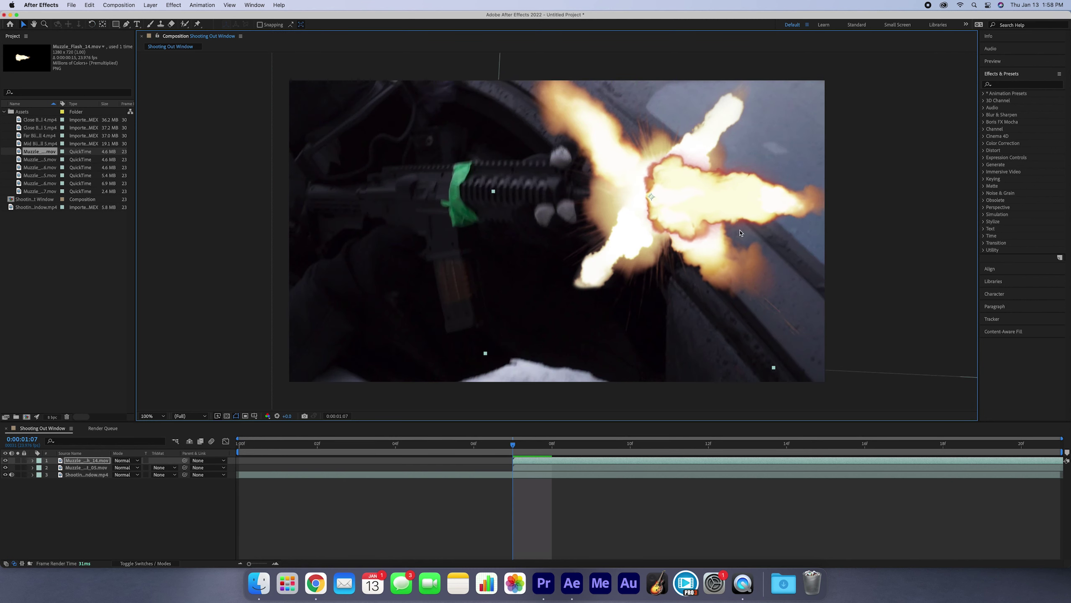
pyautogui.click(519, 517)
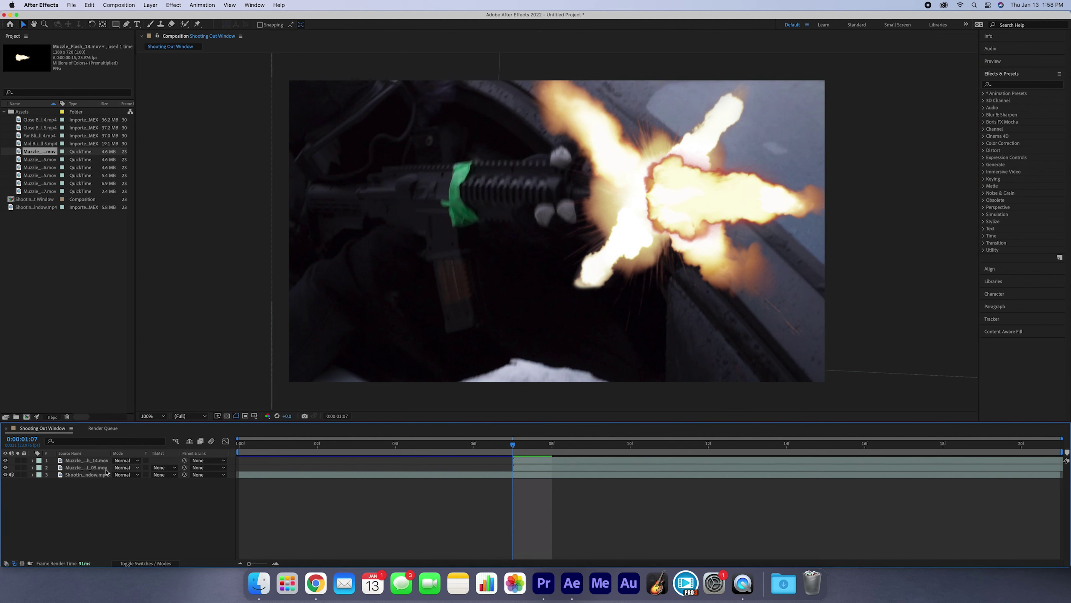
pyautogui.click(92, 462)
pyautogui.click(91, 467)
pyautogui.click(87, 480)
pyautogui.click(86, 475)
pyautogui.click(82, 467)
# - Try the Dissolve and Classic Color Burn blending modes on the Muzzle_Flash_14.mov layer
pyautogui.click(80, 461)
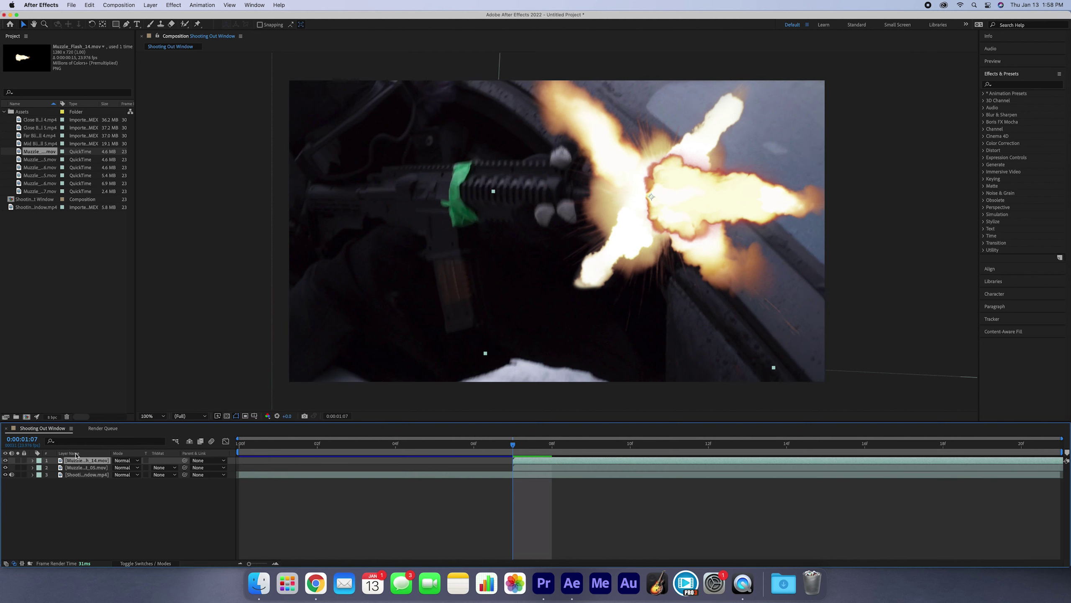
pyautogui.click(126, 461)
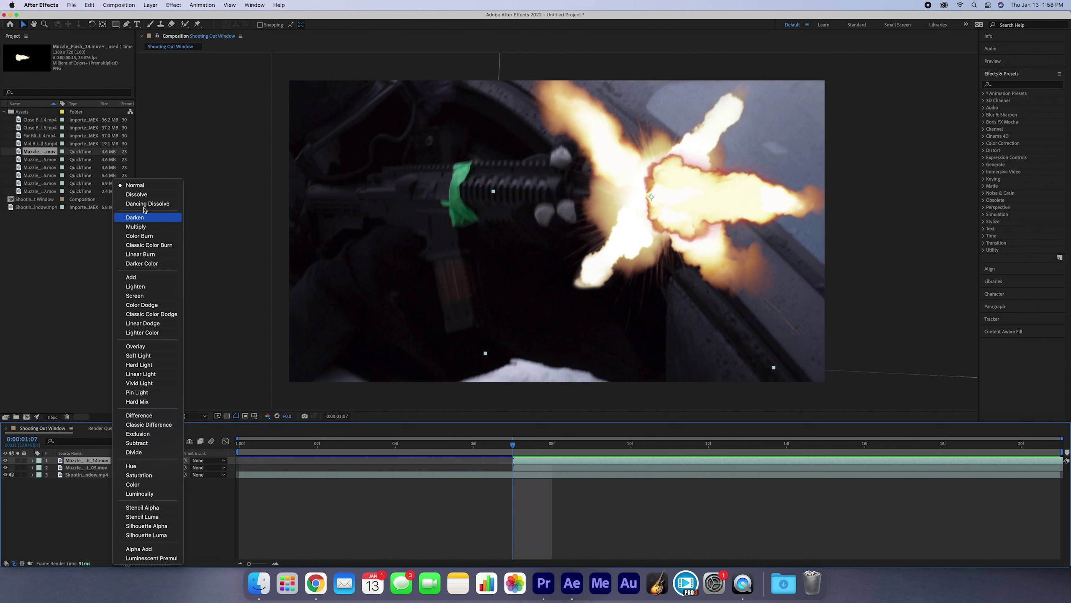
pyautogui.click(137, 194)
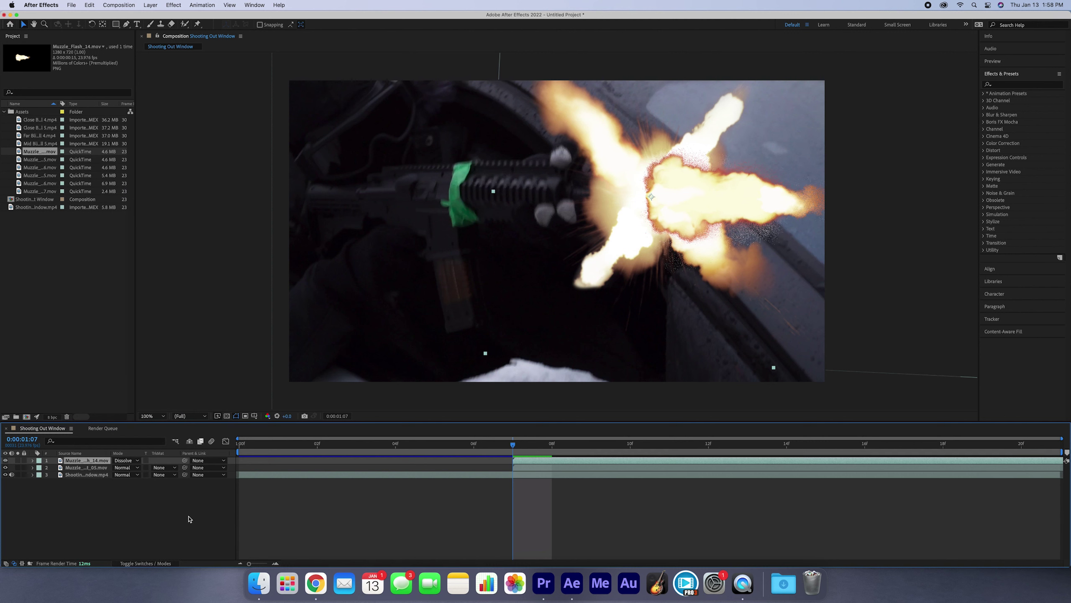
pyautogui.click(131, 460)
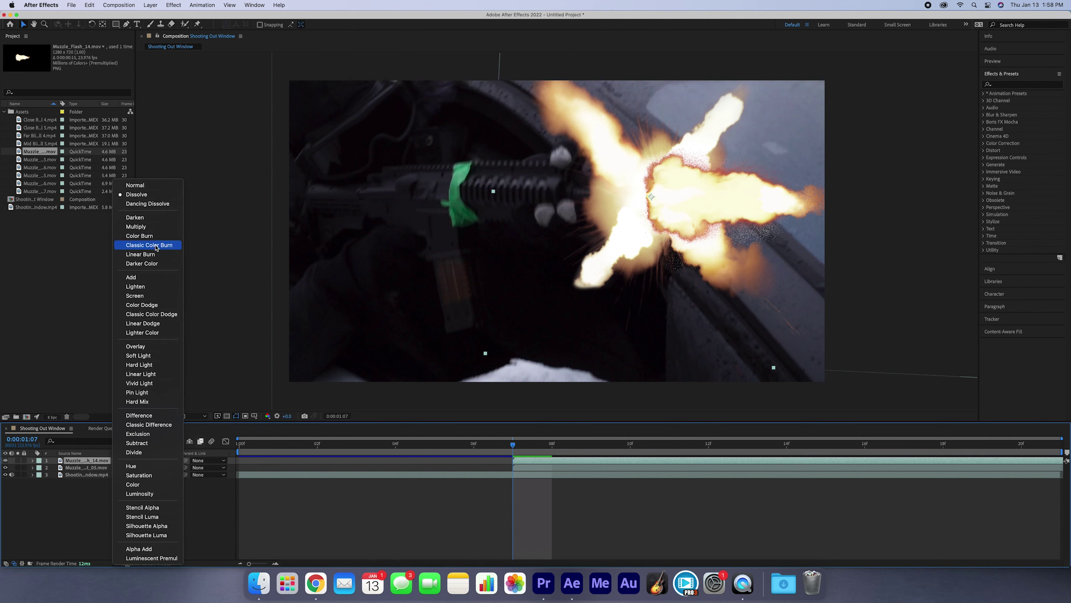
pyautogui.click(156, 246)
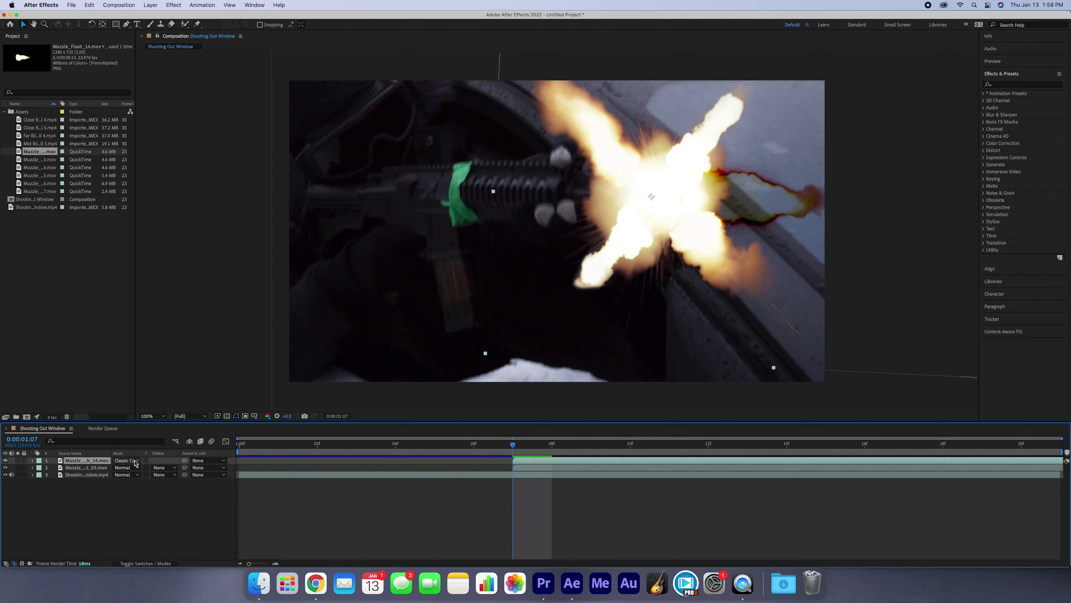
# - Set the Muzzle_Flash_14.mov layer's blending mode to Add and select the Muzzle_Flash_Straight_05.mov layer beneath it
pyautogui.click(136, 462)
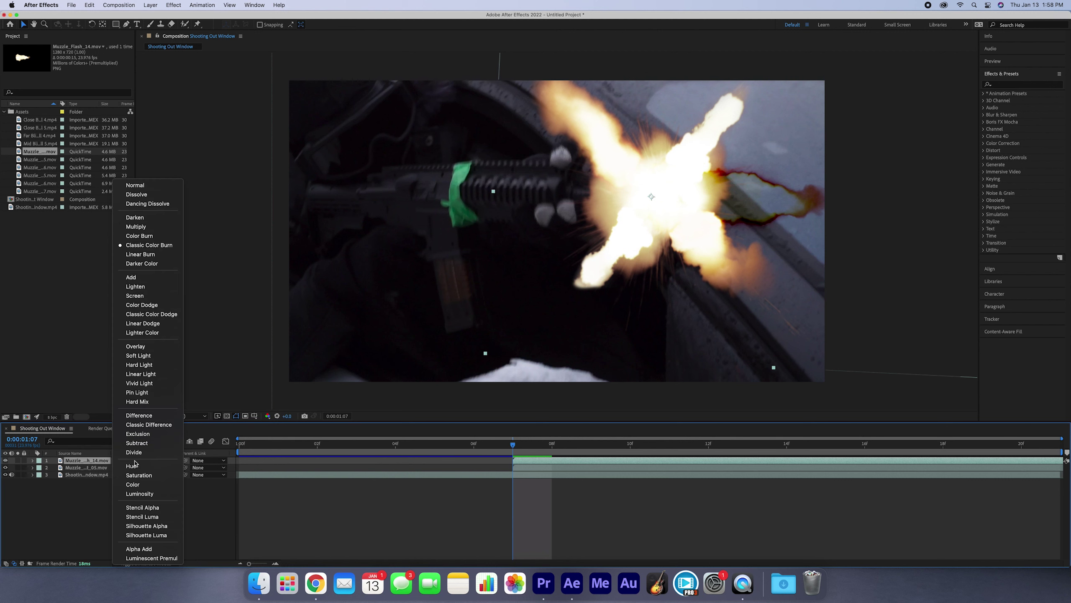
pyautogui.click(167, 277)
pyautogui.click(536, 467)
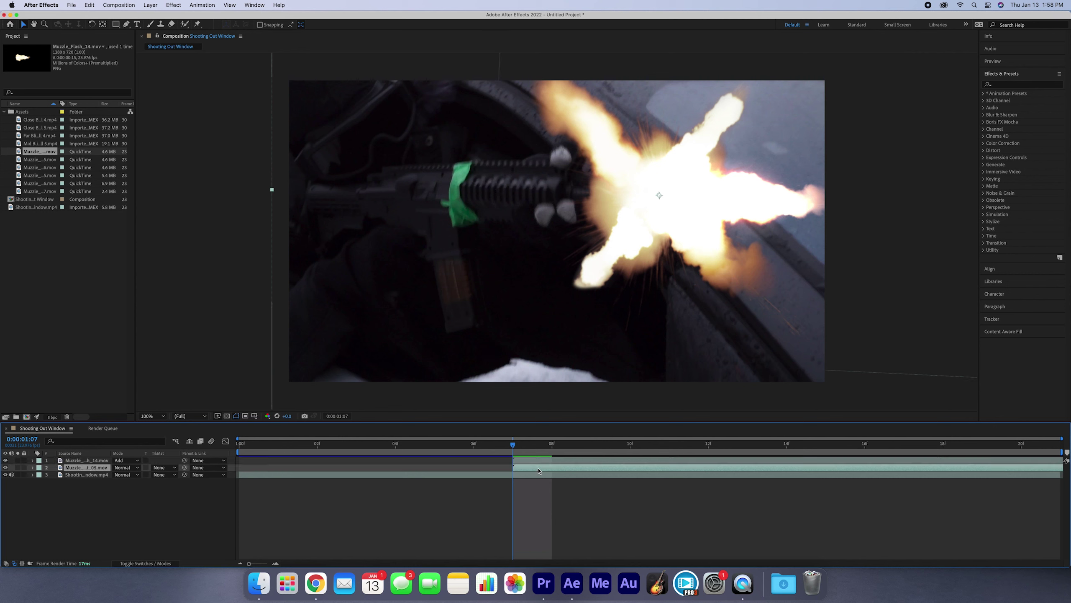
# - Set the Muzzle_Flash_Straight_05.mov layer's blending mode to Add and nudge both muzzle flash layers slightly toward the gun
pyautogui.click(127, 467)
pyautogui.click(158, 278)
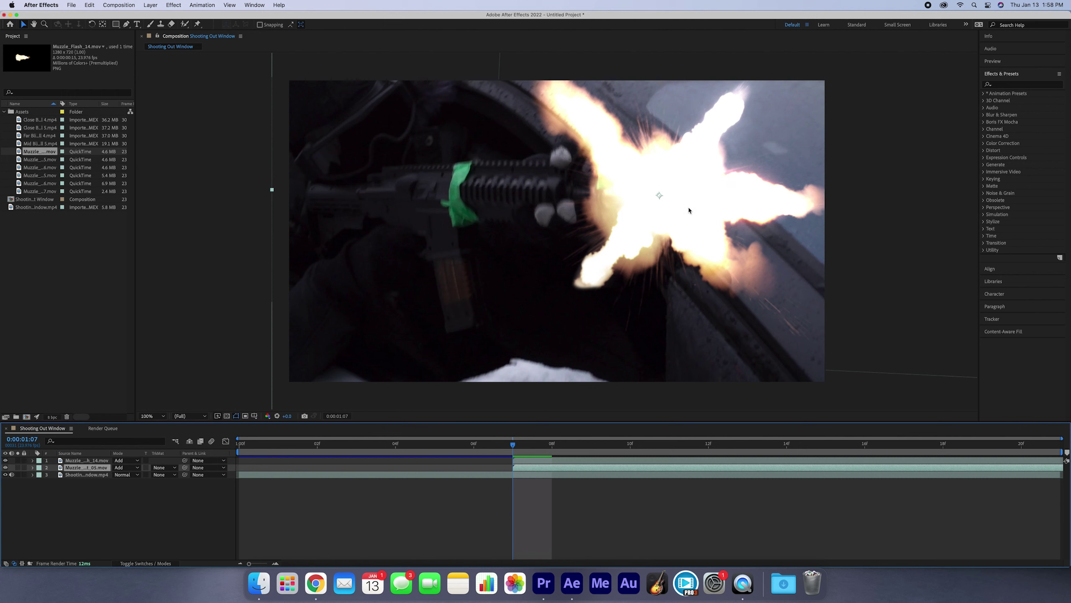
pyautogui.keyDown('shift'); pyautogui.click(523, 462); pyautogui.keyUp('shift')
pyautogui.moveTo(713, 208)
pyautogui.mouseDown()
pyautogui.moveTo(905, 259)
pyautogui.moveTo(711, 199)
pyautogui.moveTo(787, 200)
pyautogui.moveTo(707, 210)
pyautogui.mouseUp()
pyautogui.click(531, 494)
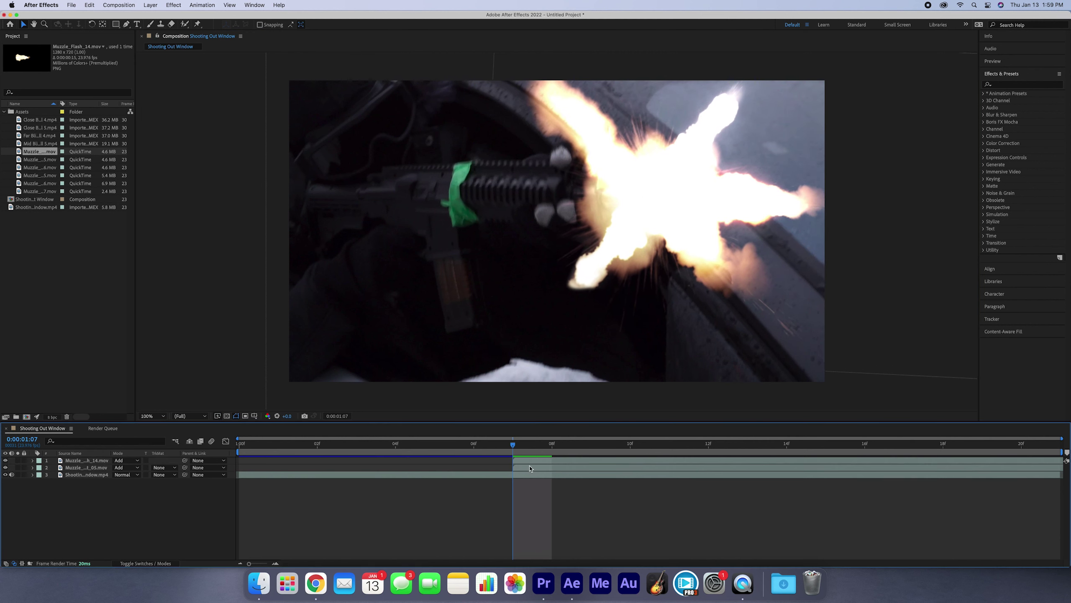
# - Move the Muzzle_Flash_Straight_05.mov layer farther out from the gun so the flash's core sits just beyond the barrel
pyautogui.click(527, 467)
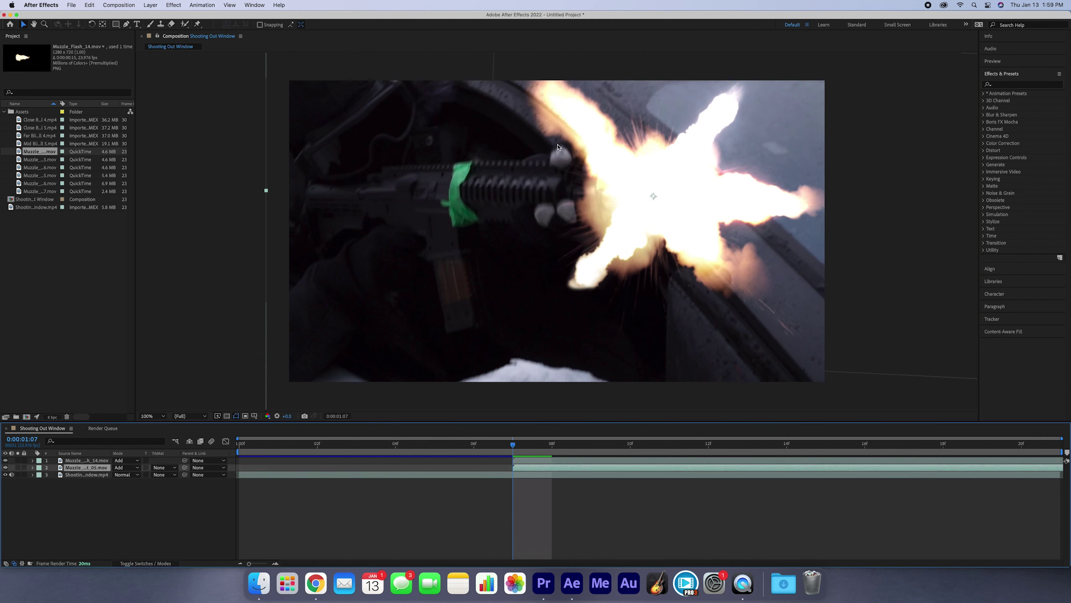
pyautogui.click(252, 213)
pyautogui.moveTo(266, 192); pyautogui.dragTo(323, 194)
pyautogui.moveTo(643, 205)
pyautogui.mouseDown()
pyautogui.moveTo(659, 204)
pyautogui.moveTo(638, 202)
pyautogui.mouseUp()
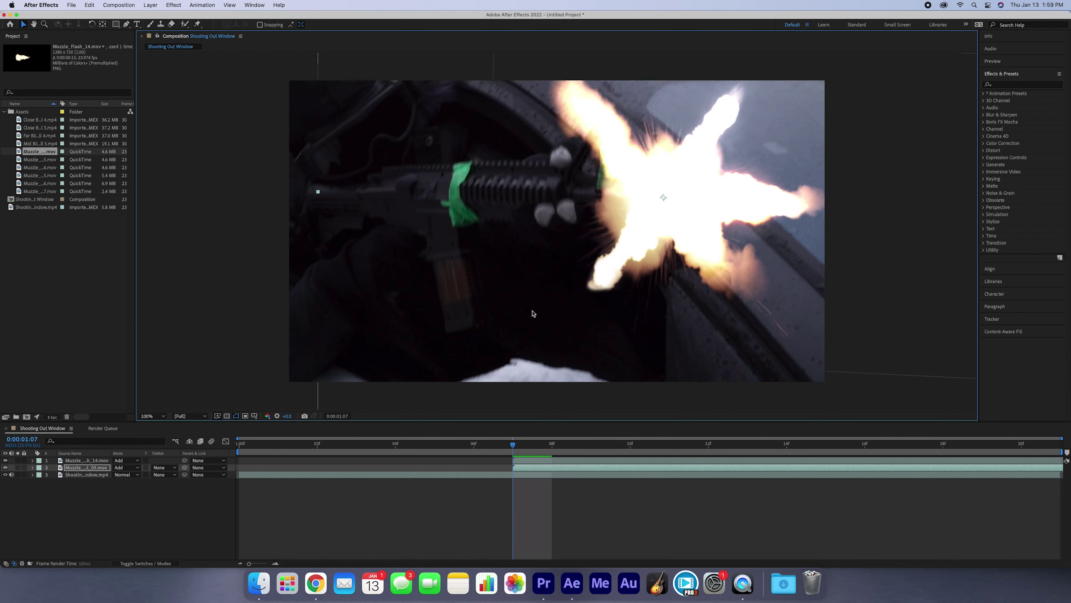
# - Shift the Muzzle_Flash_14.mov layer outward and slightly up so its base overlaps the center of the other flash
pyautogui.click(526, 462)
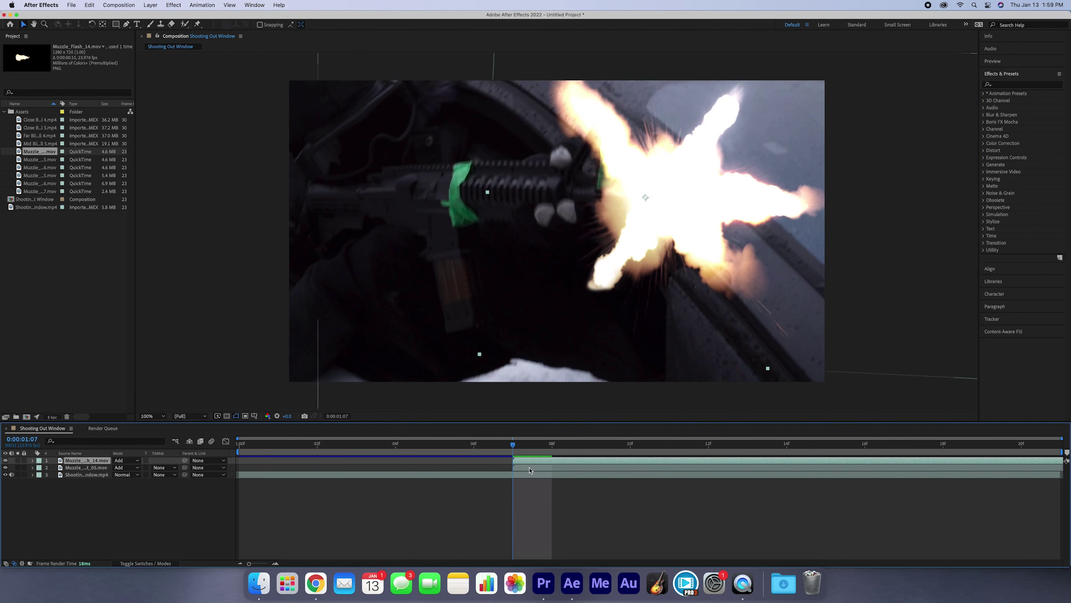
pyautogui.click(529, 467)
pyautogui.click(530, 461)
pyautogui.moveTo(717, 272); pyautogui.dragTo(733, 274)
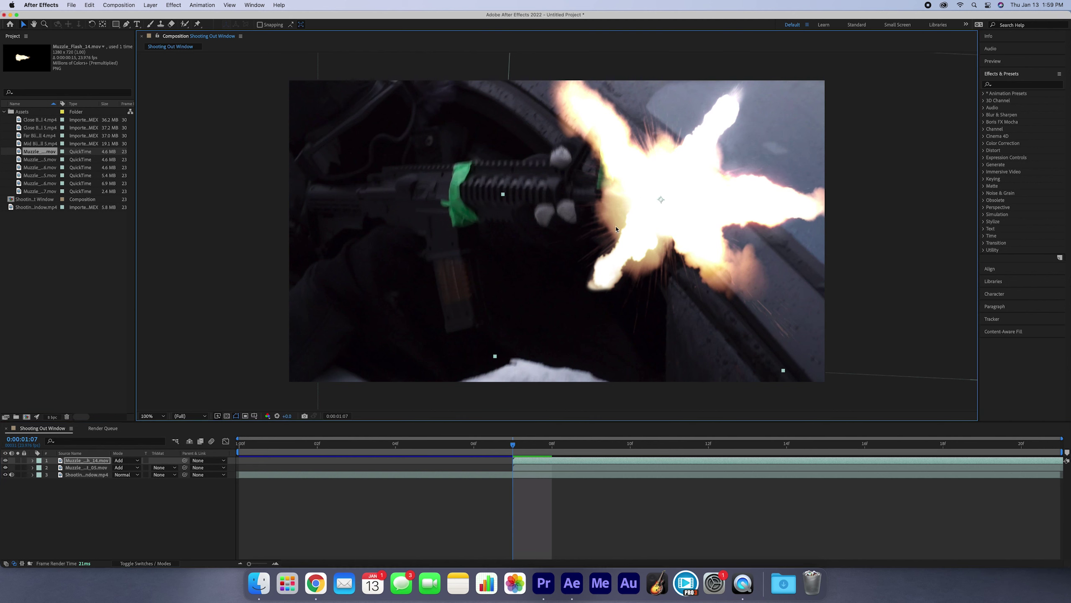
pyautogui.moveTo(554, 179); pyautogui.dragTo(285, 231)
pyautogui.press('super+z')
pyautogui.press('super+z')
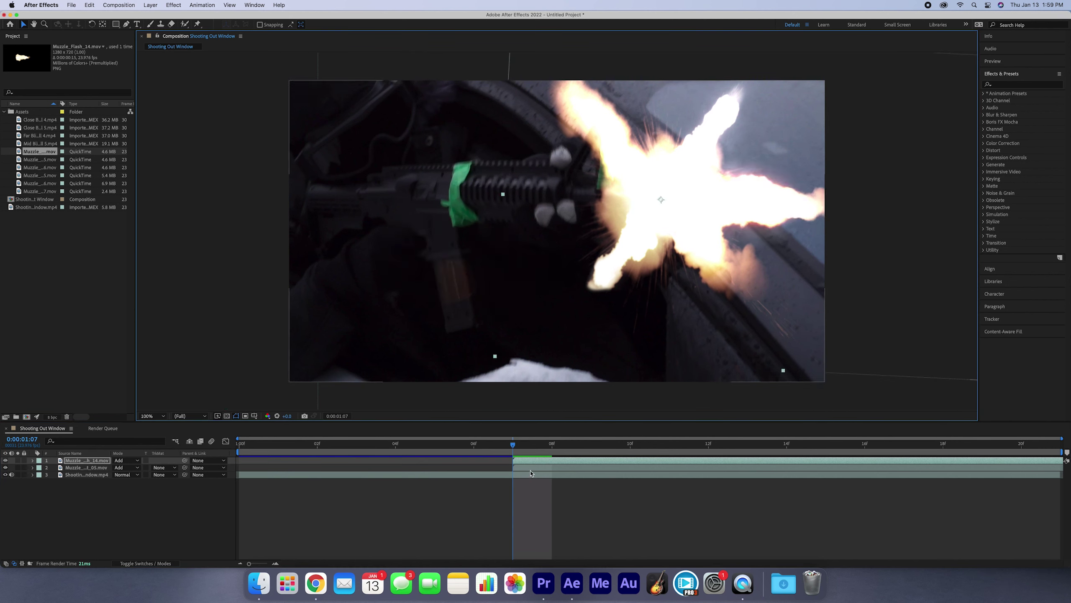
pyautogui.press('super+shift+z')
pyautogui.moveTo(776, 216)
pyautogui.mouseDown()
pyautogui.moveTo(736, 198)
pyautogui.moveTo(797, 210)
pyautogui.moveTo(785, 206)
pyautogui.mouseUp()
pyautogui.click(625, 514)
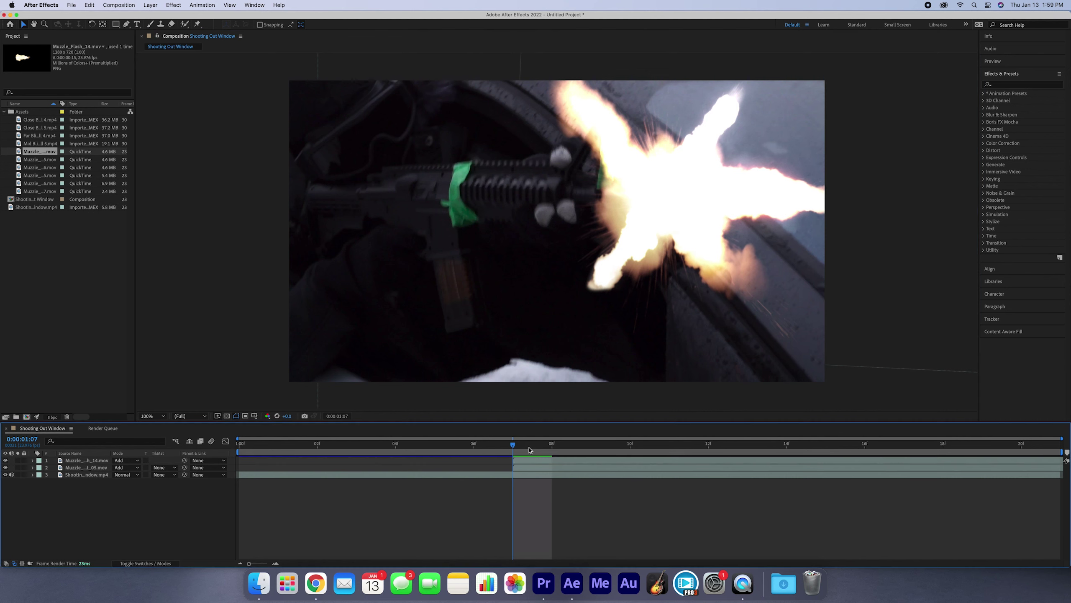
# - Play back the composition to check the combined muzzle flash
pyautogui.moveTo(545, 462)
pyautogui.mouseDown()
pyautogui.moveTo(358, 464)
pyautogui.moveTo(538, 463)
pyautogui.mouseUp()
pyautogui.click(552, 502)
pyautogui.press('space')
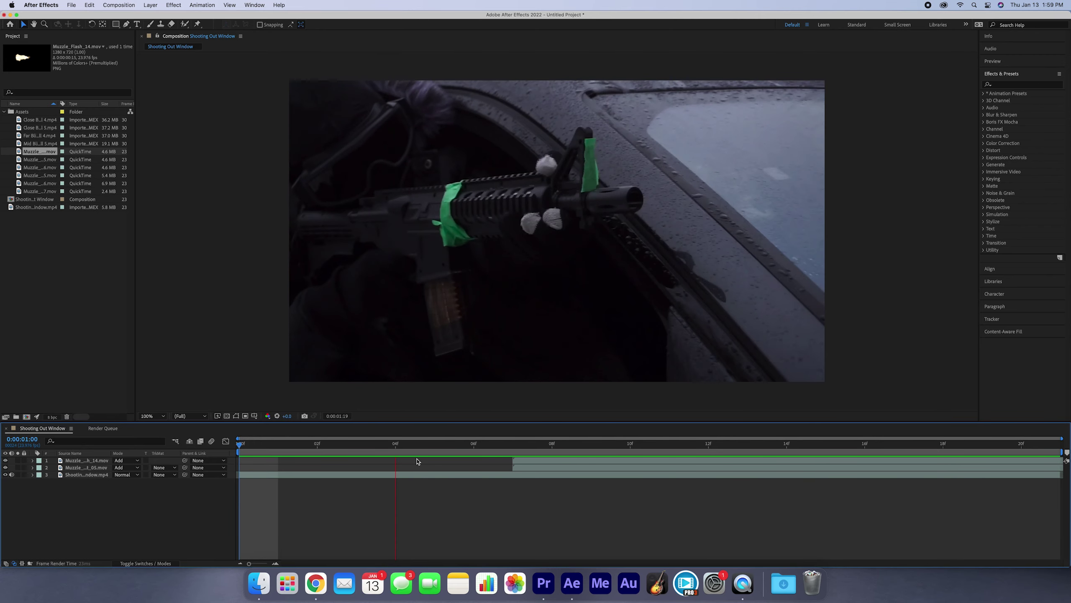
pyautogui.press('space')
# - Add Position keyframes to both muzzle flash layers at 0:00:01:07
pyautogui.moveTo(517, 444)
pyautogui.mouseDown()
pyautogui.moveTo(474, 444)
pyautogui.moveTo(513, 444)
pyautogui.mouseUp()
pyautogui.moveTo(504, 460); pyautogui.dragTo(530, 468)
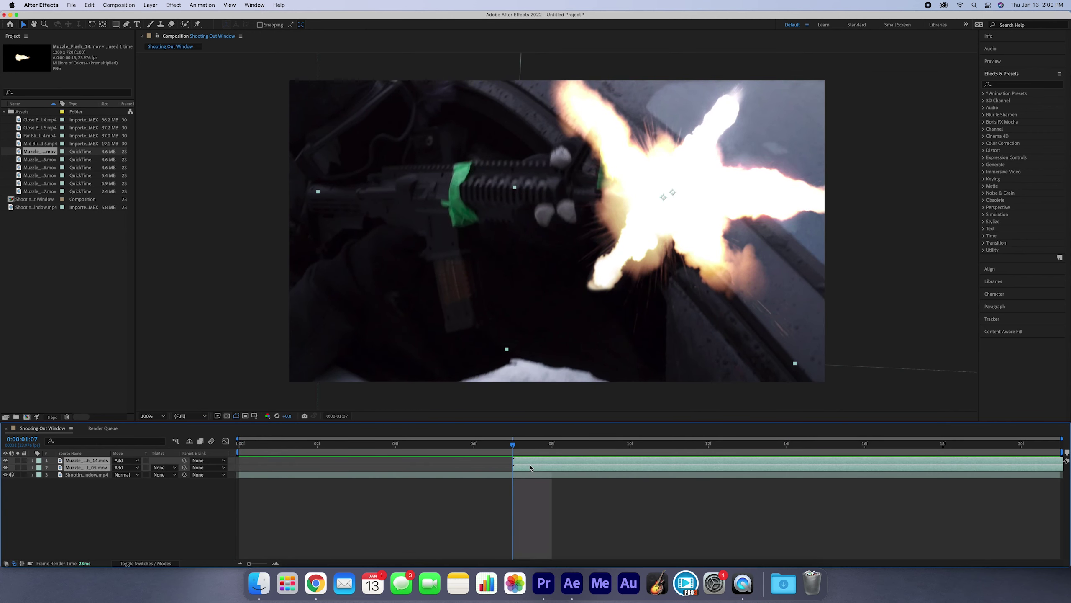
pyautogui.click(33, 460)
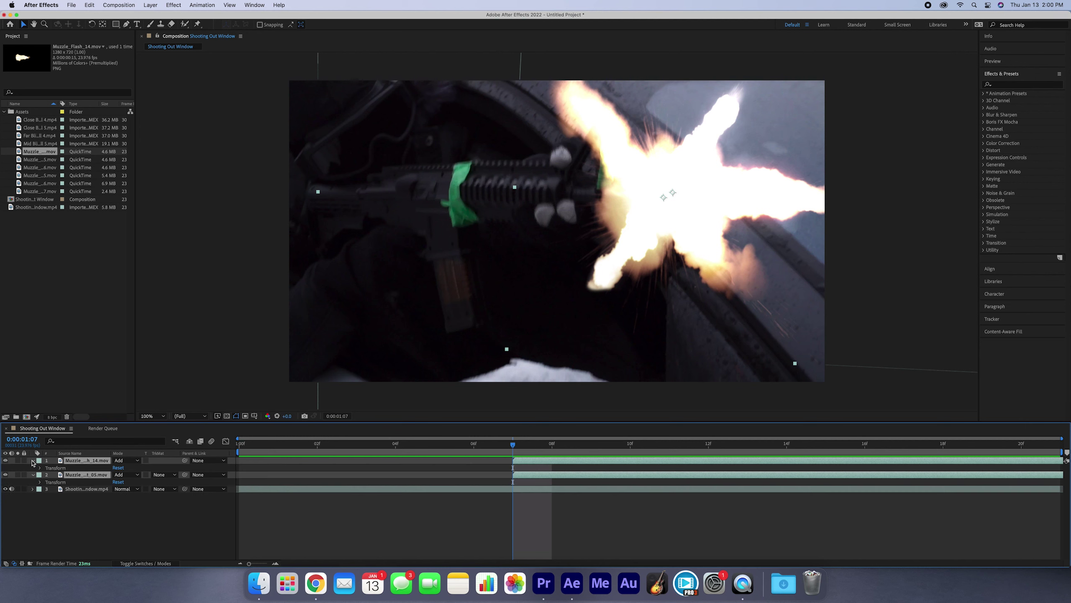
pyautogui.click(40, 468)
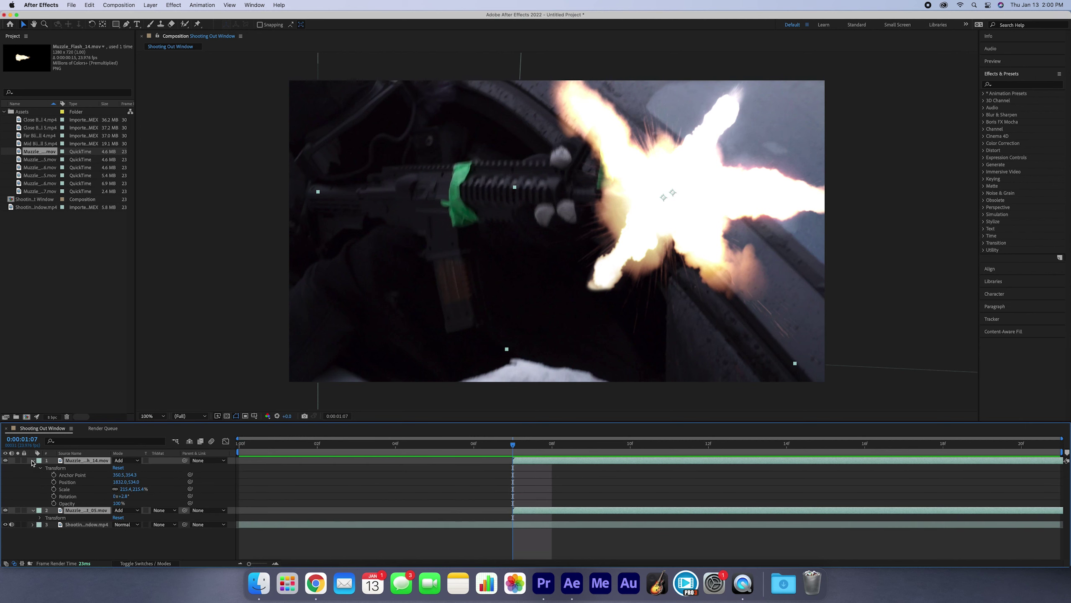
pyautogui.click(33, 460)
pyautogui.press('p')
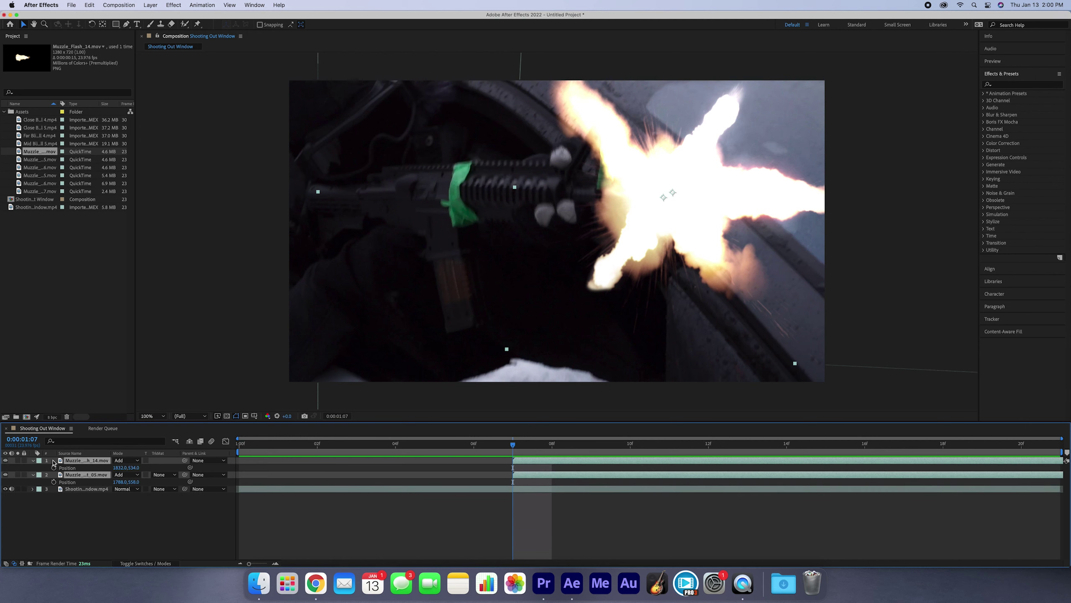
pyautogui.moveTo(121, 467); pyautogui.dragTo(449, 472)
pyautogui.press('super+z')
pyautogui.click(53, 467)
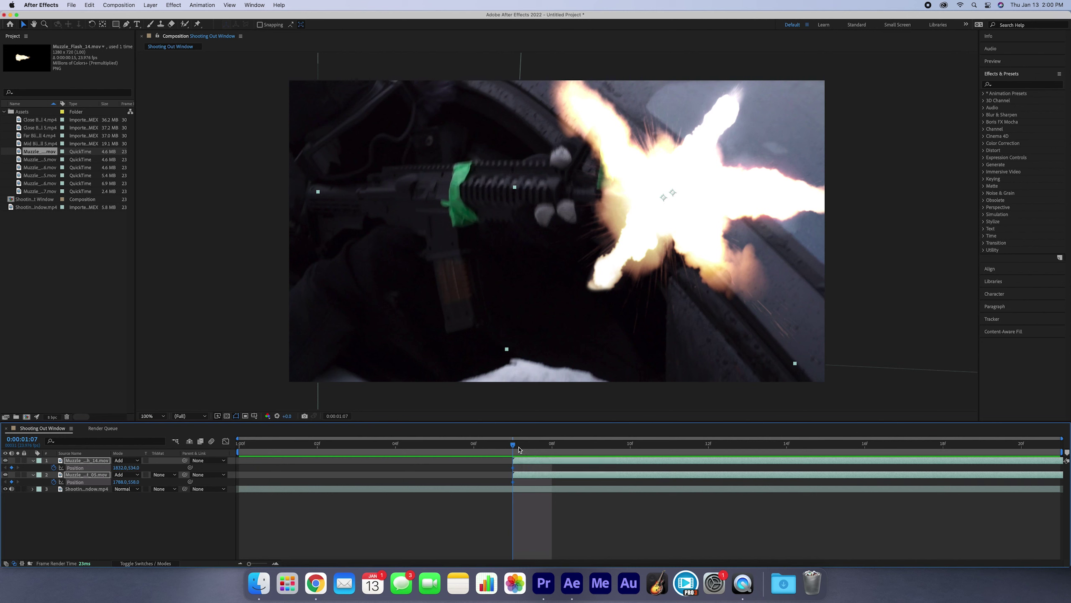
# - Compare the flash at 0:00:01:07 with the two frames that follow it
pyautogui.click(555, 451)
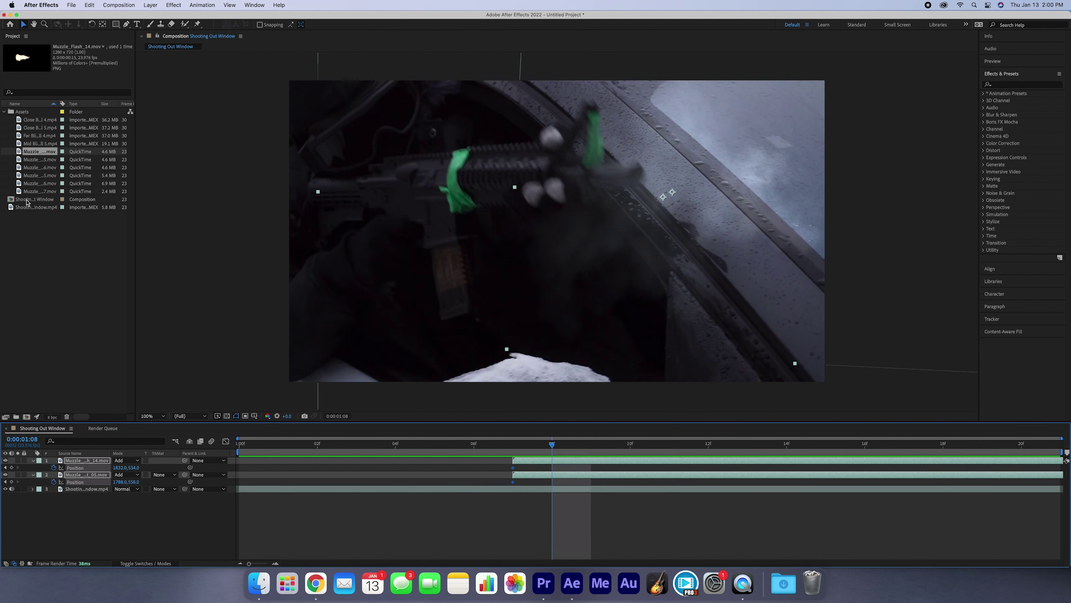
pyautogui.click(521, 450)
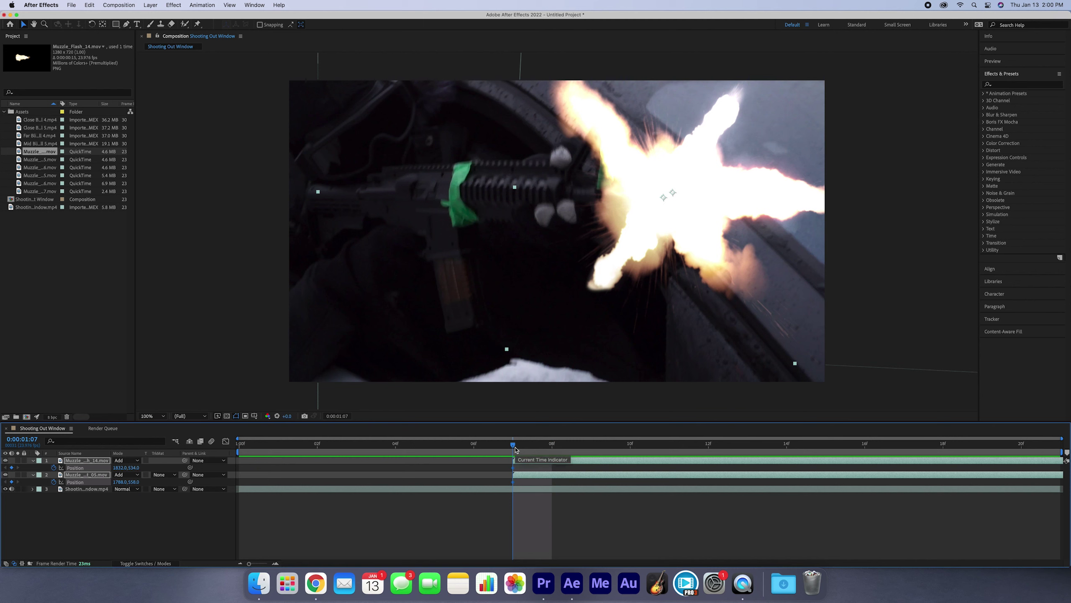
pyautogui.press('pagedown')
pyautogui.press('pagedown')
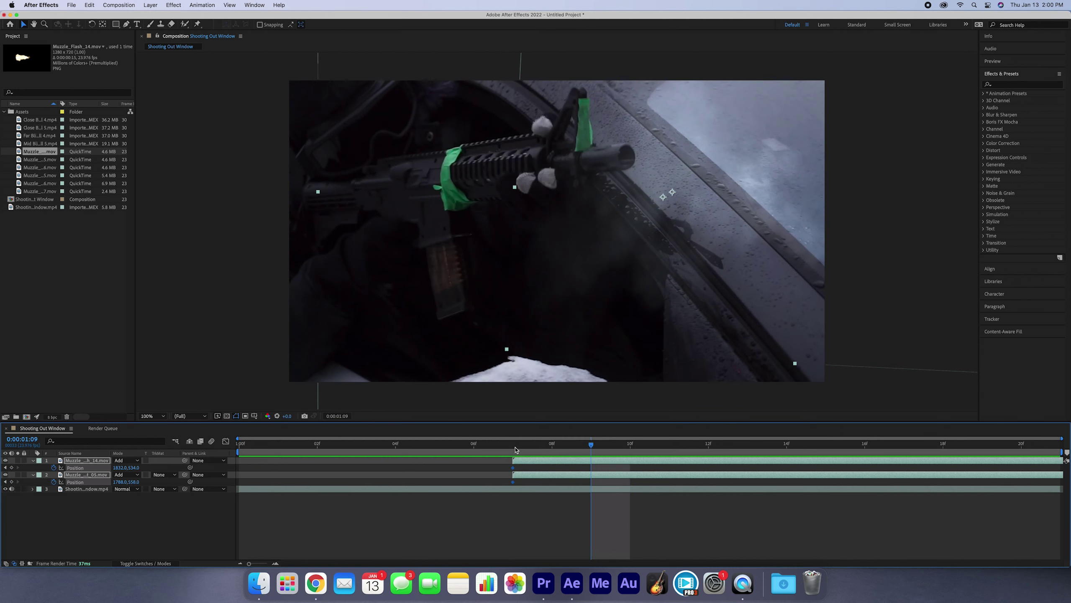
pyautogui.press('pageup')
pyautogui.press('pageup')
# - At 0:00:01:15, move both muzzle flash layers completely out of the frame on the gun's rear side to keyframe their positions
pyautogui.press('pagedown')
pyautogui.press('pagedown')
pyautogui.press('pagedown')
pyautogui.press('pagedown')
pyautogui.press('pagedown')
pyautogui.press('pagedown')
pyautogui.press('pagedown')
pyautogui.press('pagedown')
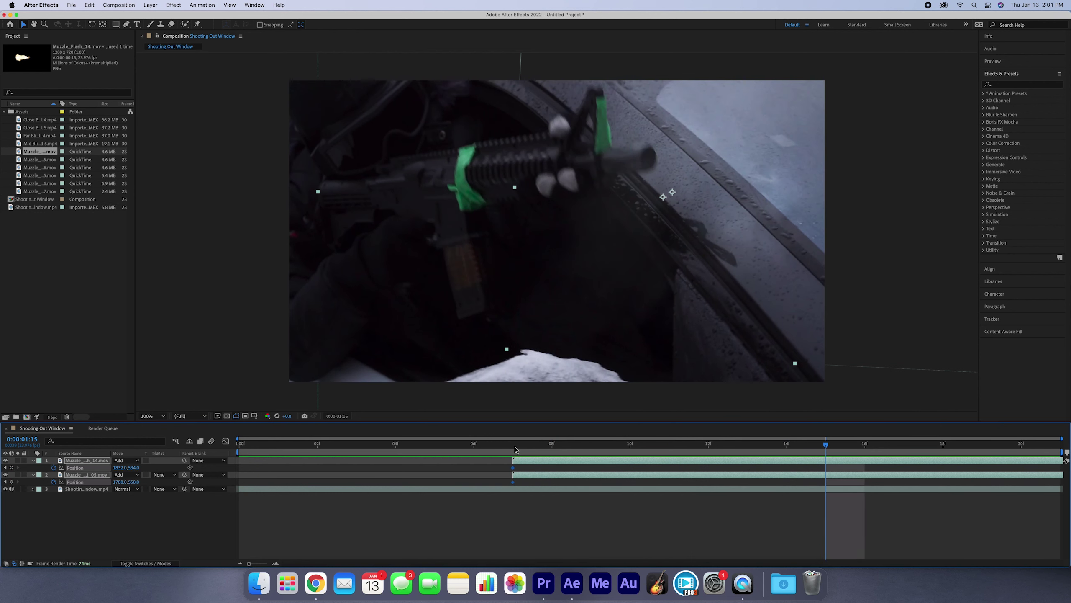
pyautogui.moveTo(843, 217); pyautogui.dragTo(793, 222)
pyautogui.moveTo(632, 206); pyautogui.dragTo(535, 195)
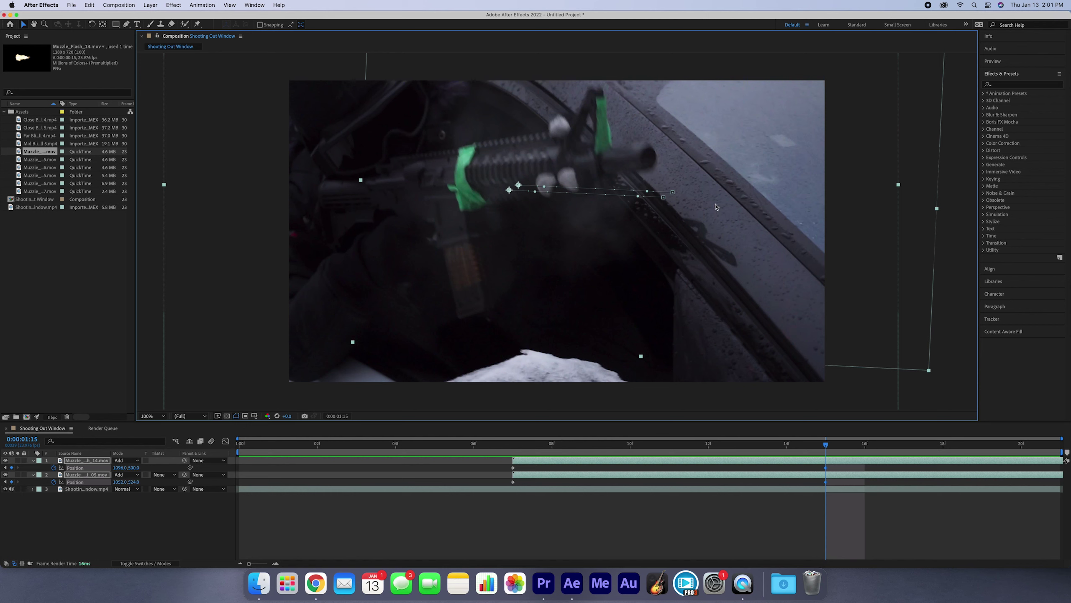
pyautogui.moveTo(715, 206); pyautogui.dragTo(139, 203)
pyautogui.moveTo(330, 233); pyautogui.dragTo(328, 238)
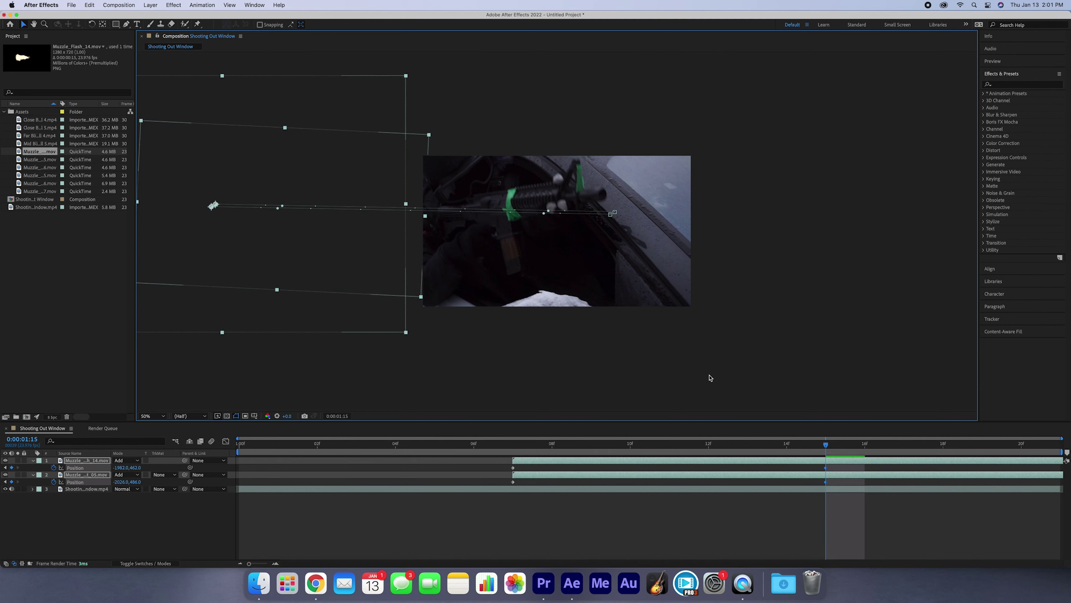
# - Play back the composition to check the muzzle flash layers' keyframed movement
pyautogui.click(605, 513)
pyautogui.press('space')
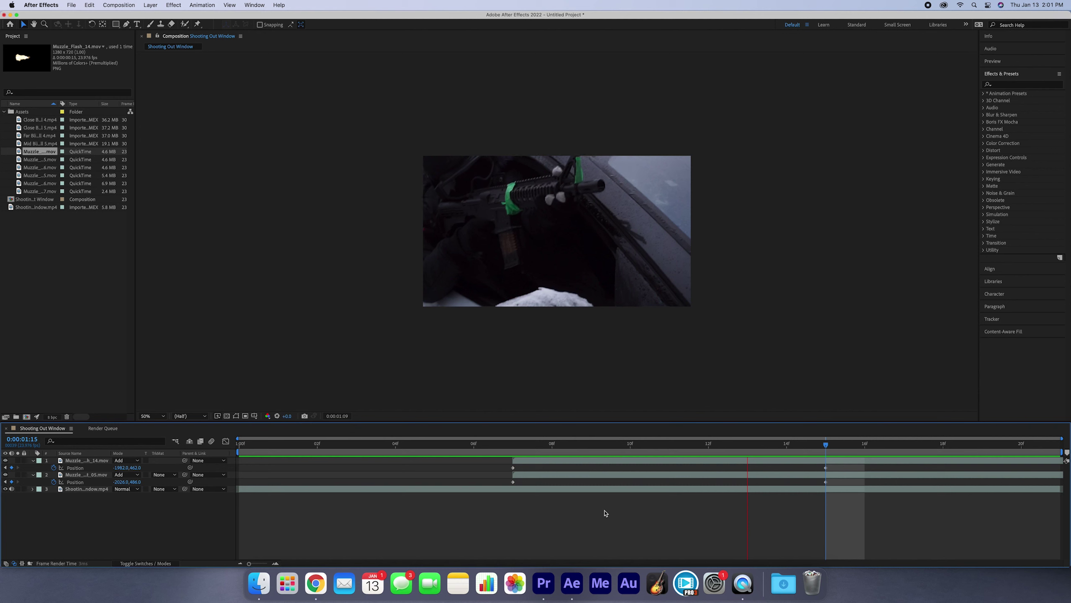
pyautogui.press('space')
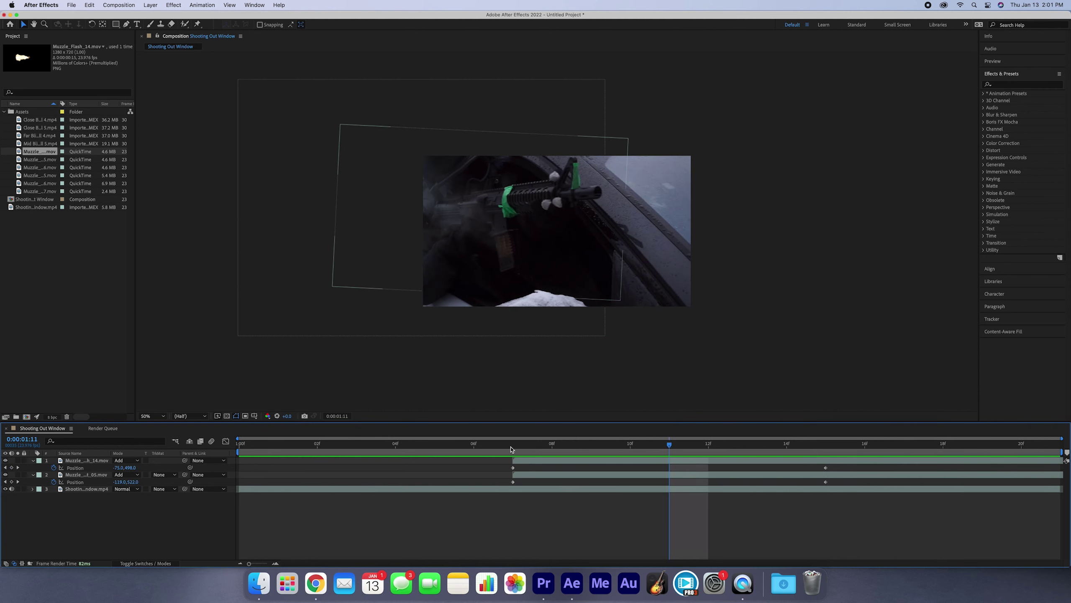
# - Copy the Muzzle_Flash_14.mov layer's Position keyframe from 0:00:01:07 to 0:00:01:08
pyautogui.press('j')
pyautogui.moveTo(496, 460); pyautogui.dragTo(516, 484)
pyautogui.click(553, 450)
pyautogui.press('j')
pyautogui.click(507, 470)
pyautogui.click(490, 468)
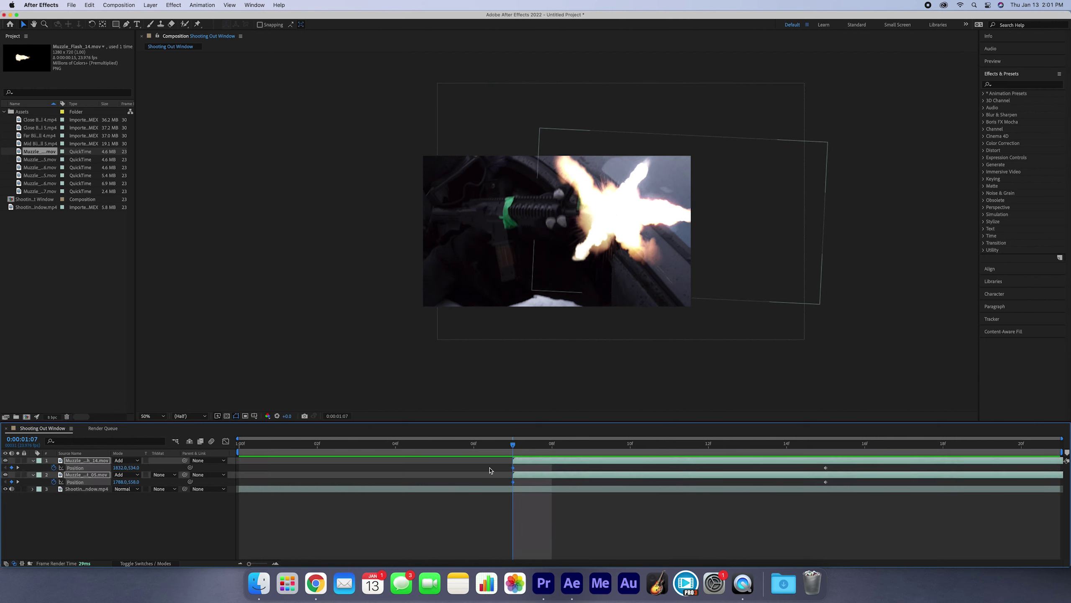
pyautogui.click(513, 468)
pyautogui.keyDown('shift'); pyautogui.click(513, 482); pyautogui.keyUp('shift')
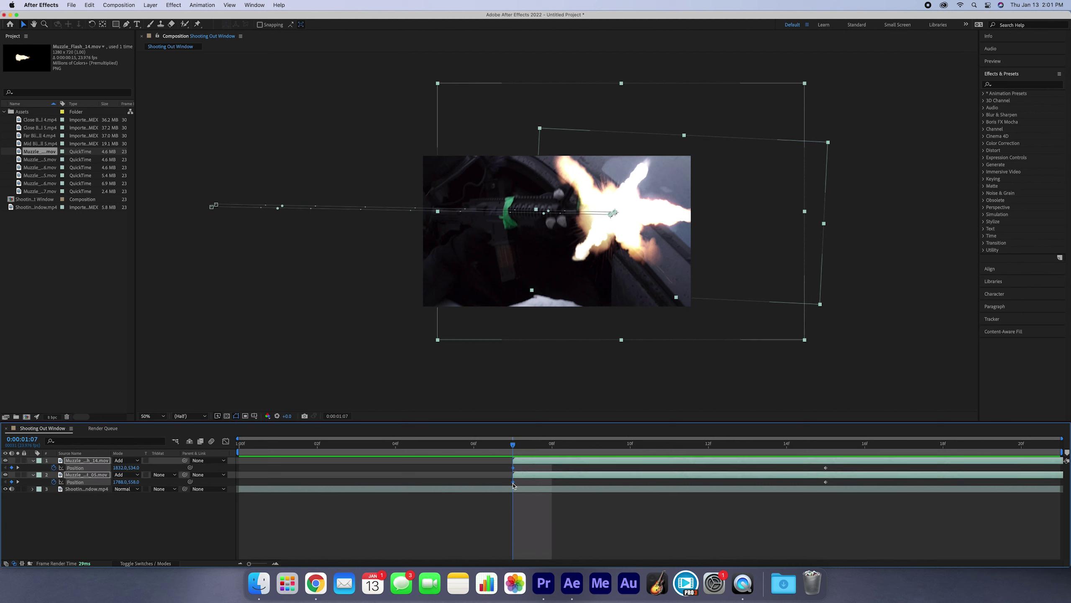
pyautogui.press('super+Right')
pyautogui.press('super+d')
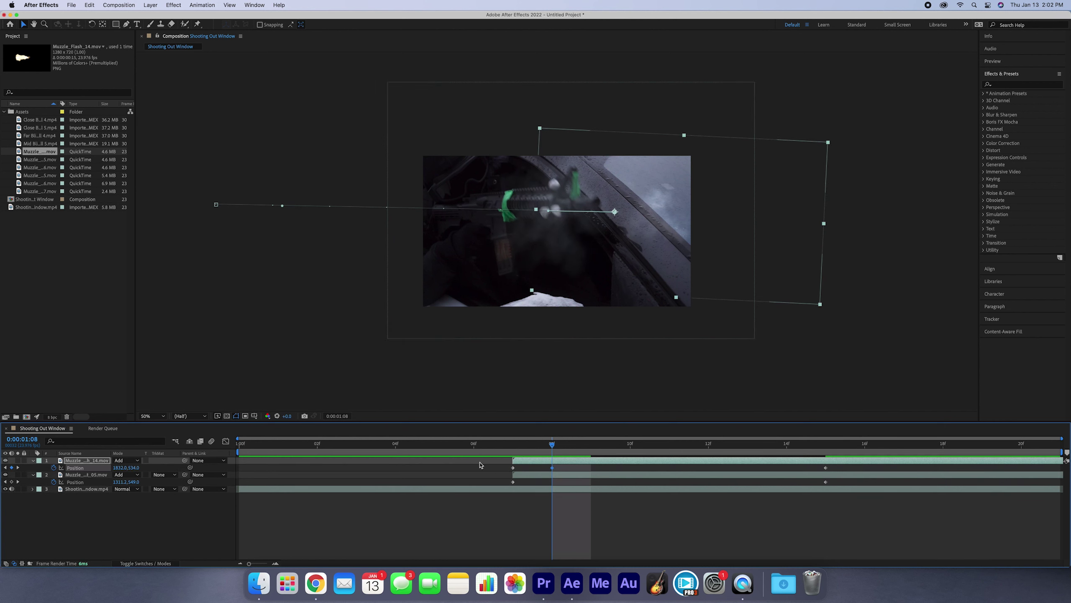
# - Copy the Muzzle_Flash_Straight_05.mov layer's first Position keyframe to 0:00:01:08 and enlarge the composition view to 100%
pyautogui.click(512, 475)
pyautogui.click(533, 474)
pyautogui.press('super+v')
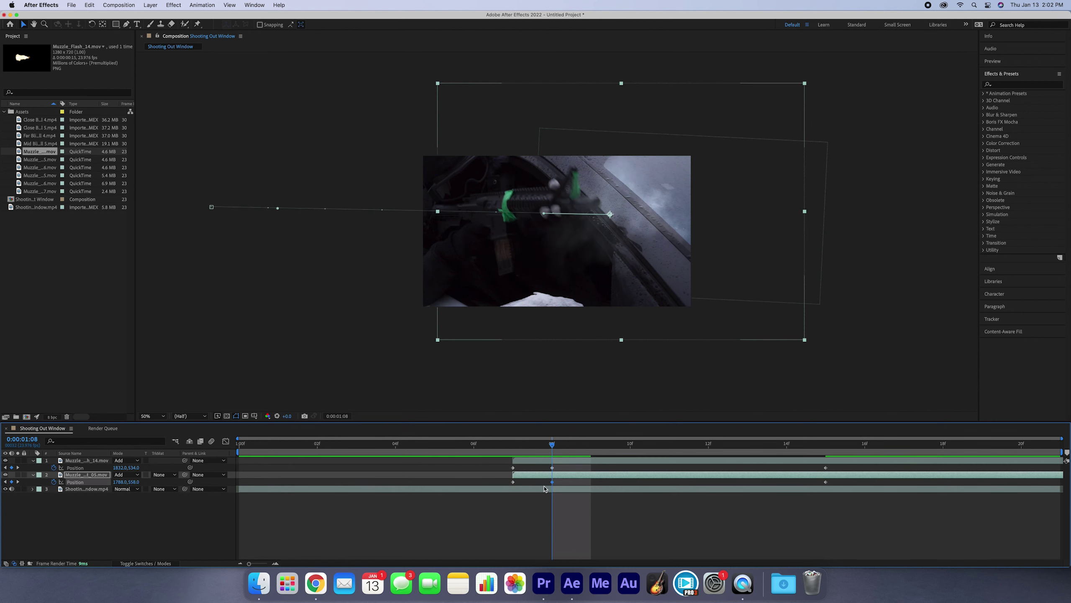
pyautogui.press('.')
pyautogui.click(561, 499)
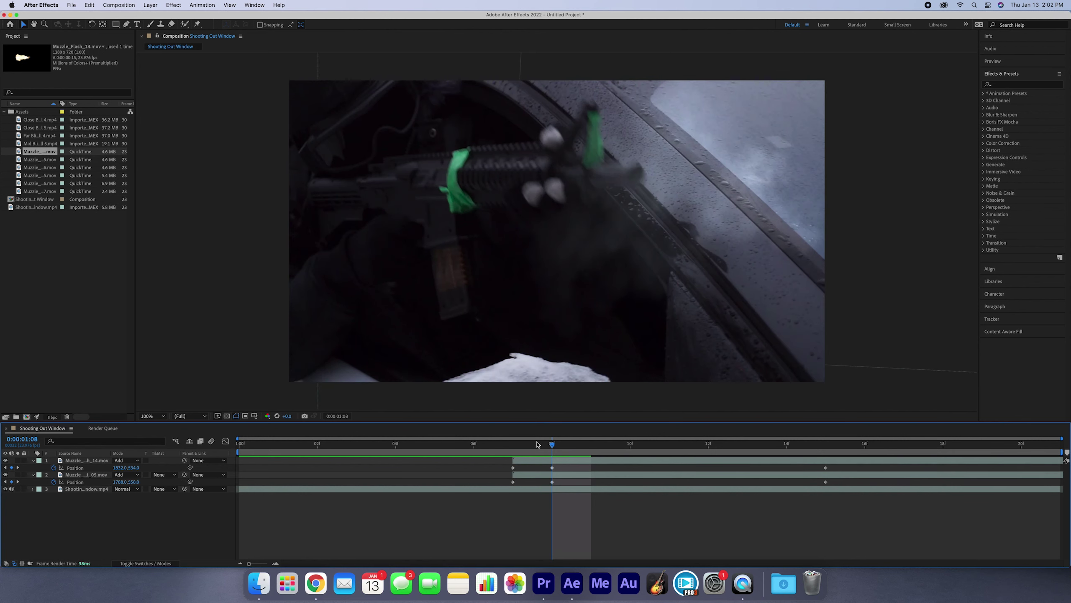
# - Play back the revised flash animation and step back through its frames to 0:00:01:10 to examine the smoke's movement
pyautogui.moveTo(535, 448)
pyautogui.mouseDown()
pyautogui.moveTo(519, 451)
pyautogui.moveTo(547, 452)
pyautogui.mouseUp()
pyautogui.click(551, 462)
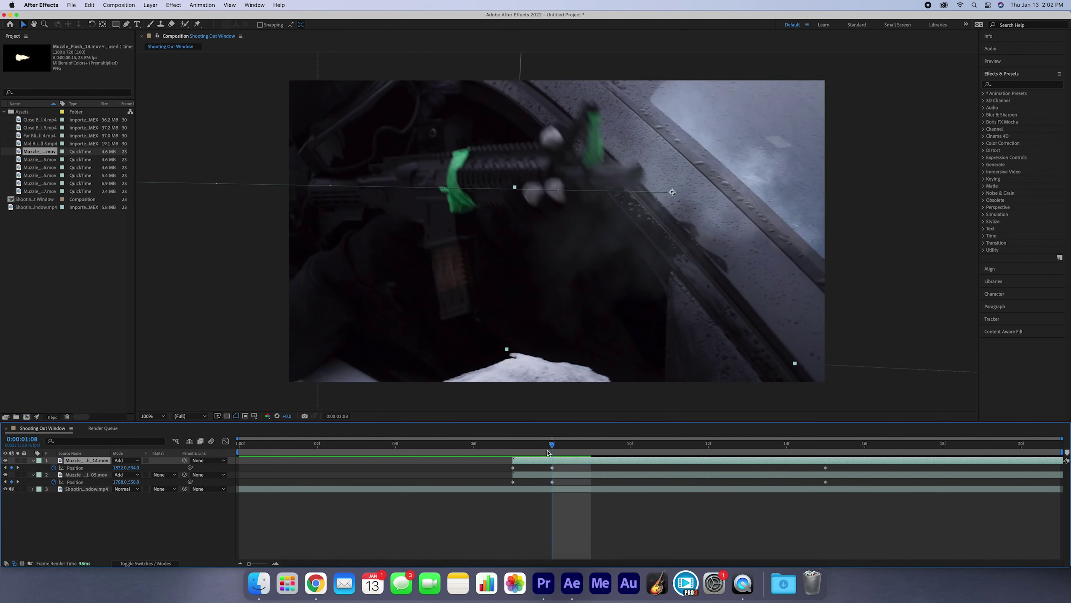
pyautogui.press('space')
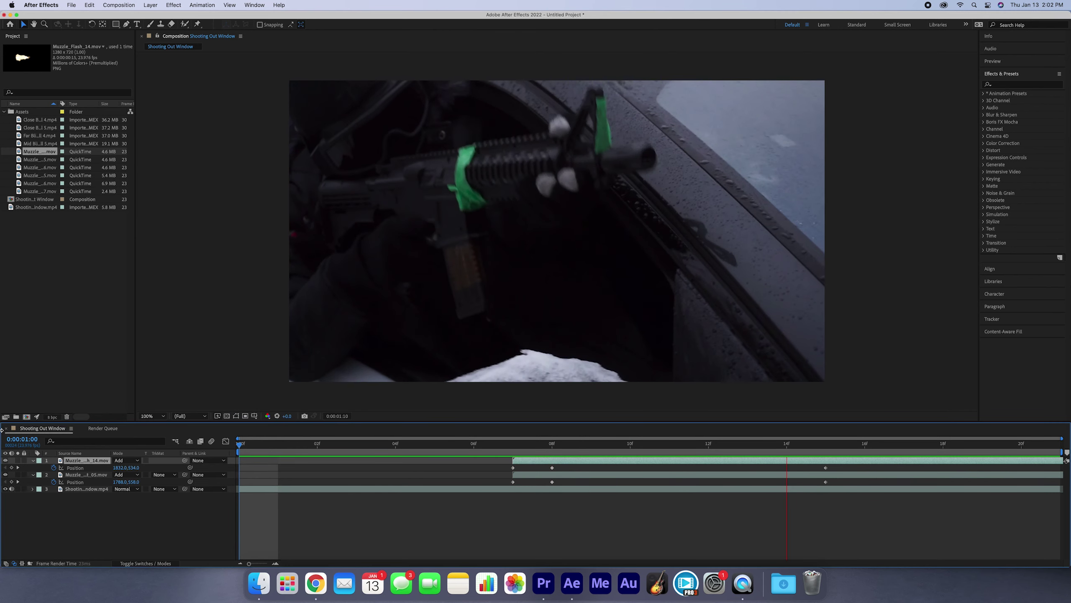
pyautogui.press('space')
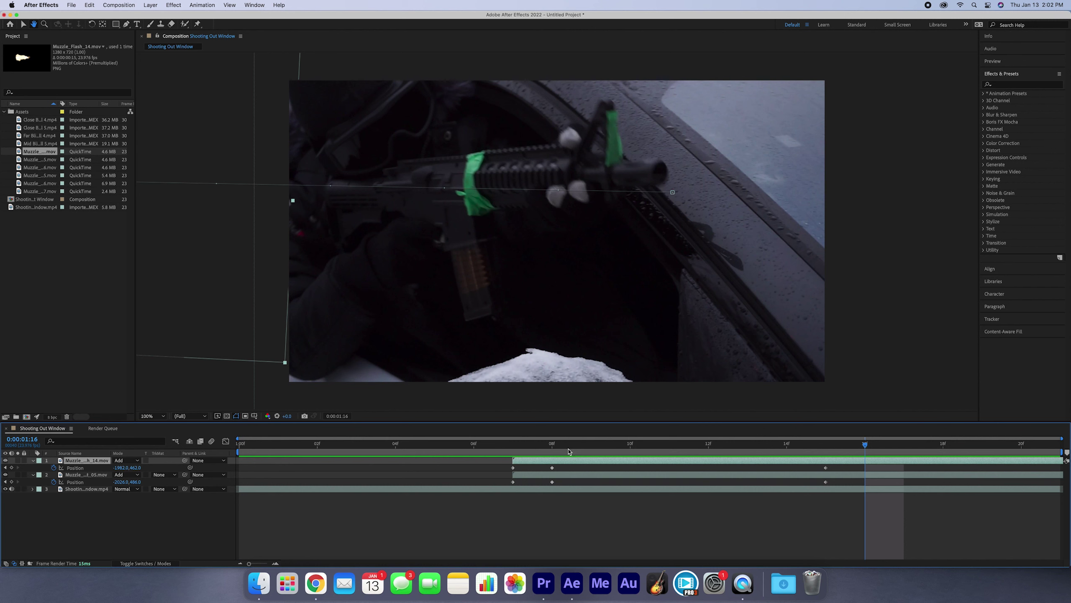
pyautogui.press('pageup')
pyautogui.press('pageup')
pyautogui.press('pageup')
pyautogui.press('pageup')
pyautogui.press('pageup')
pyautogui.press('pageup')
pyautogui.press('pagedown')
pyautogui.press('pageup')
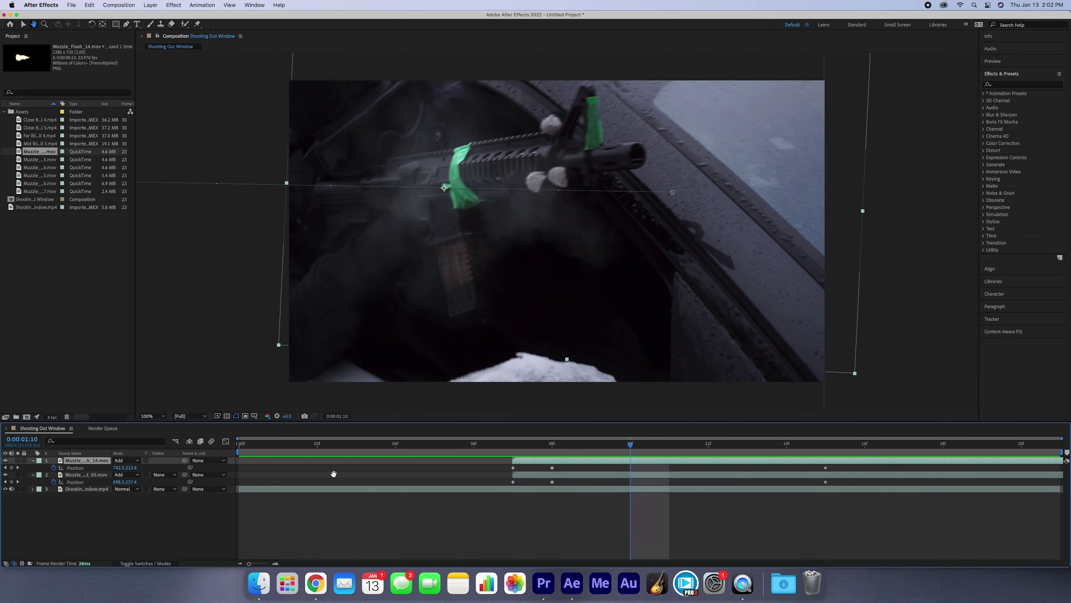
# - Show the layer switches in place of the blending modes and fit the composition to the viewer
pyautogui.click(144, 564)
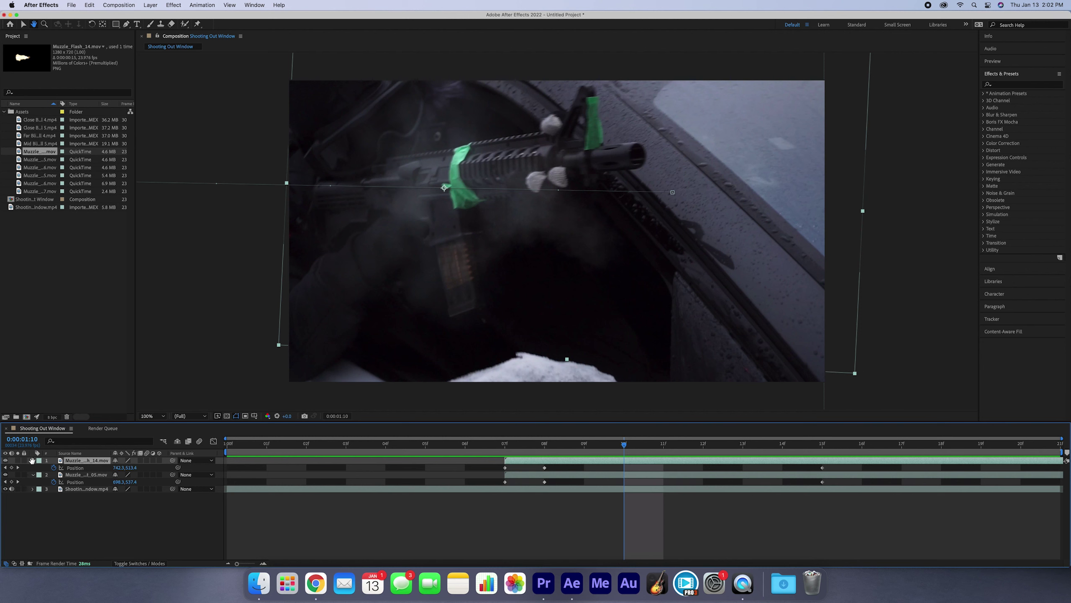
pyautogui.press('v')
pyautogui.click(35, 25)
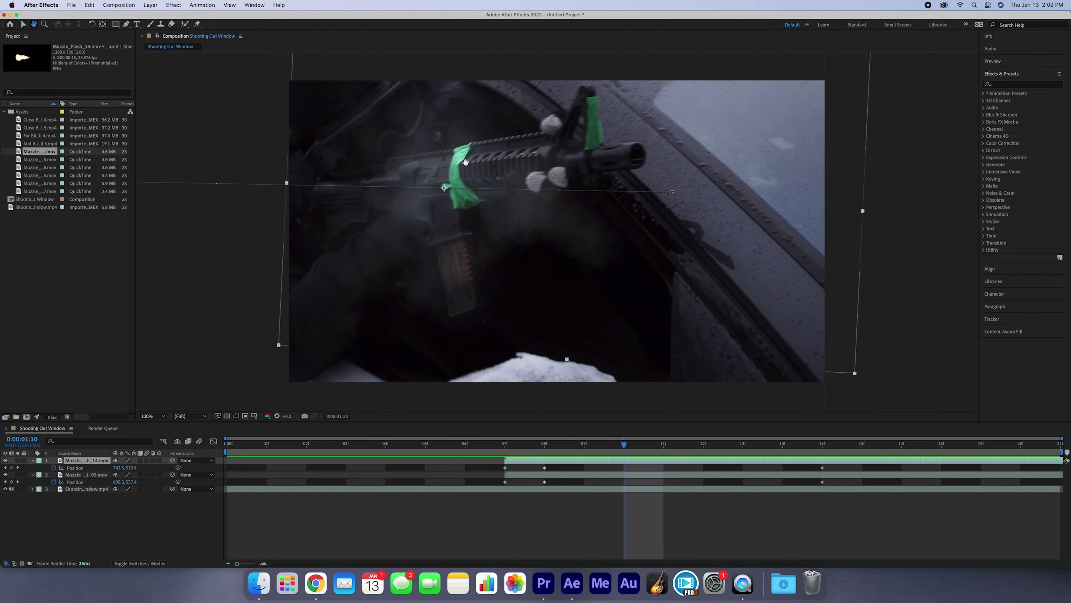
pyautogui.moveTo(464, 162); pyautogui.dragTo(468, 89)
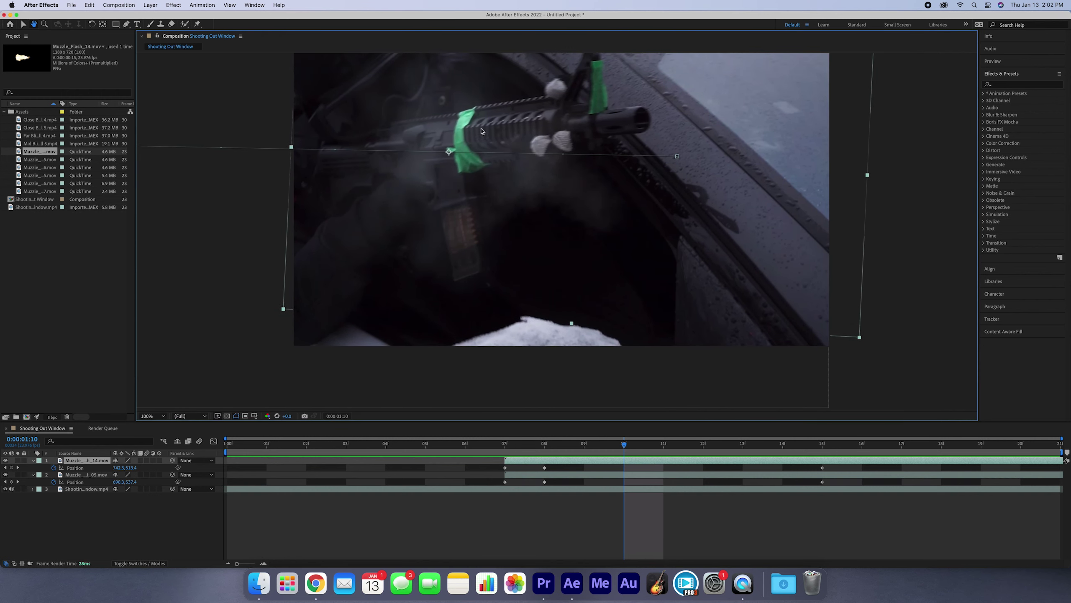
pyautogui.press('v')
pyautogui.click(153, 416)
pyautogui.click(147, 278)
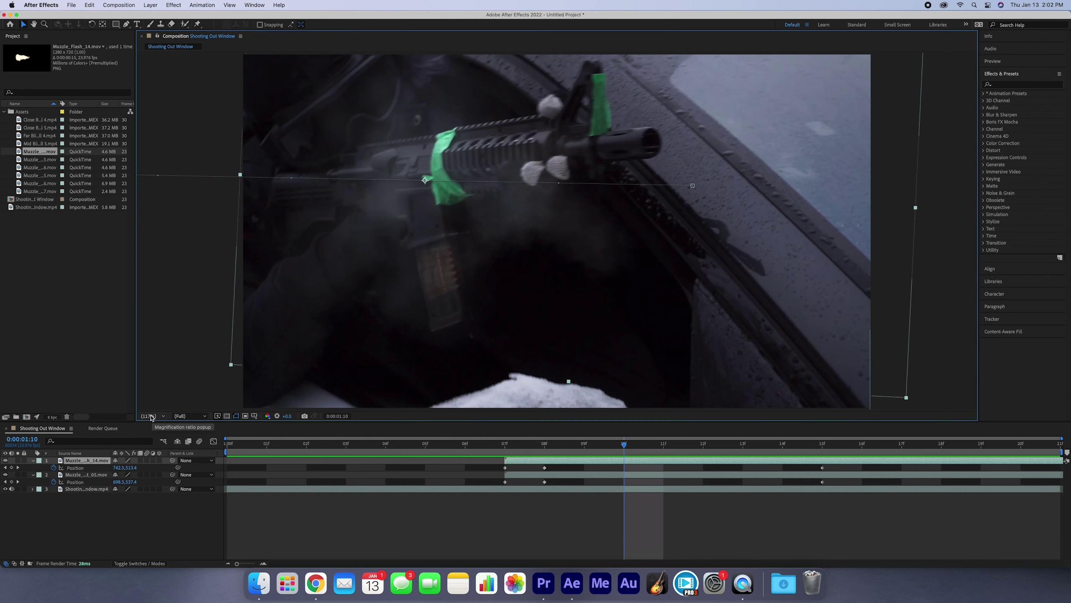
# - Examine the composition at magnifications between 25% and 200%, and fit it back to the viewer at up to 200%
pyautogui.click(152, 415)
pyautogui.click(157, 352)
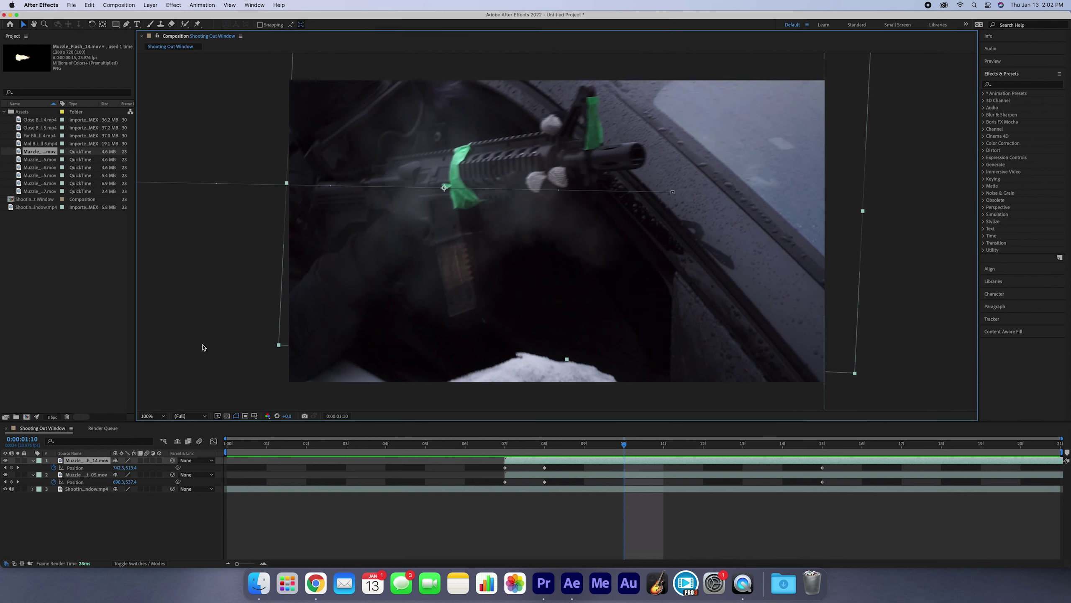
pyautogui.scroll(-2, 565, 323)
pyautogui.scroll(1, 561, 295)
pyautogui.scroll(2, 559, 277)
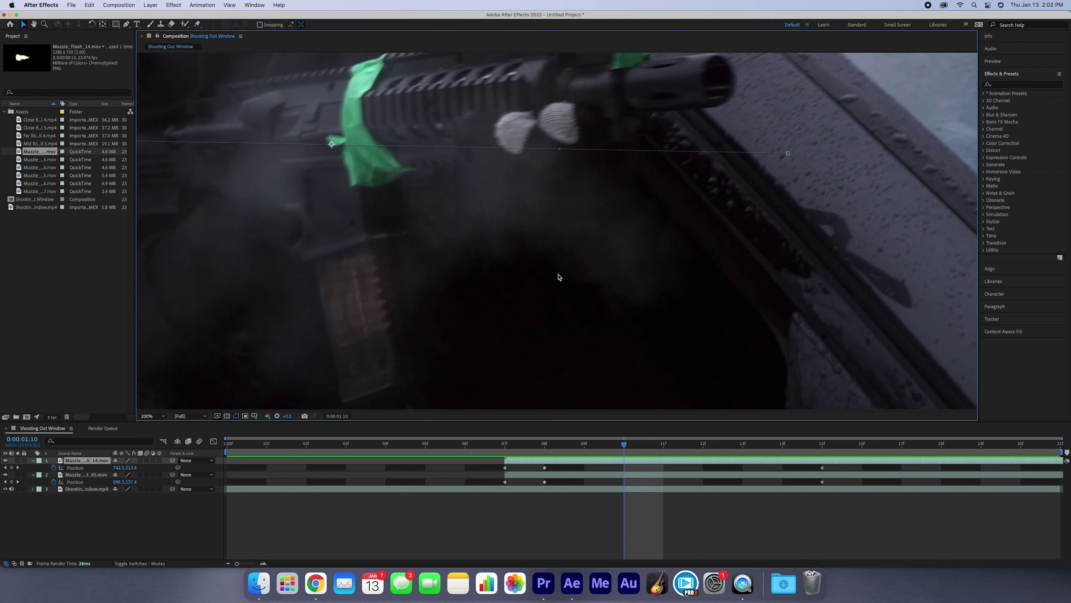
pyautogui.scroll(-5, 559, 277)
pyautogui.scroll(6, 557, 276)
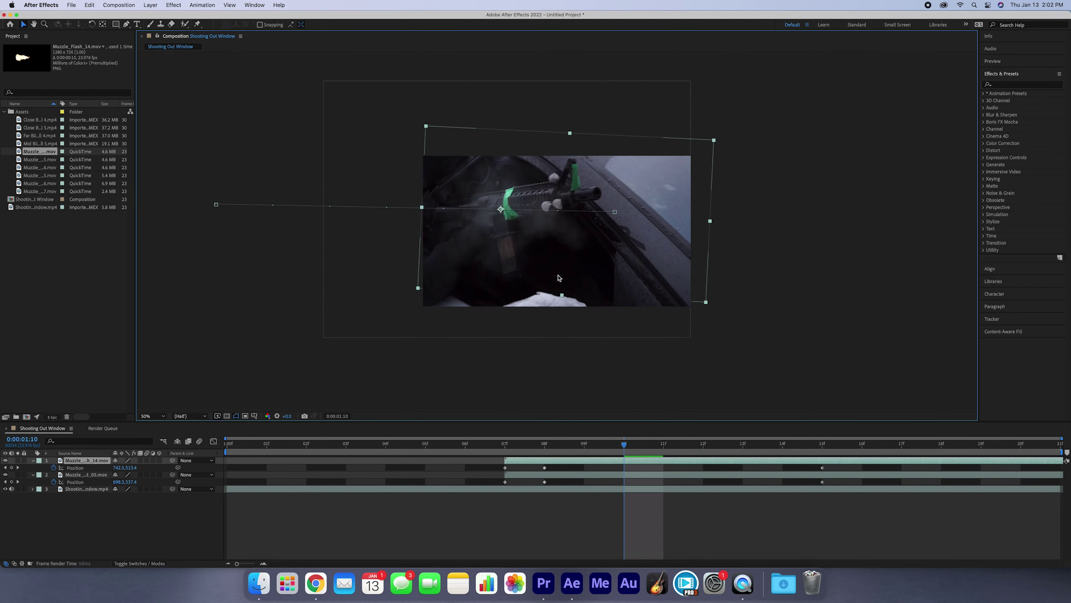
pyautogui.click(156, 417)
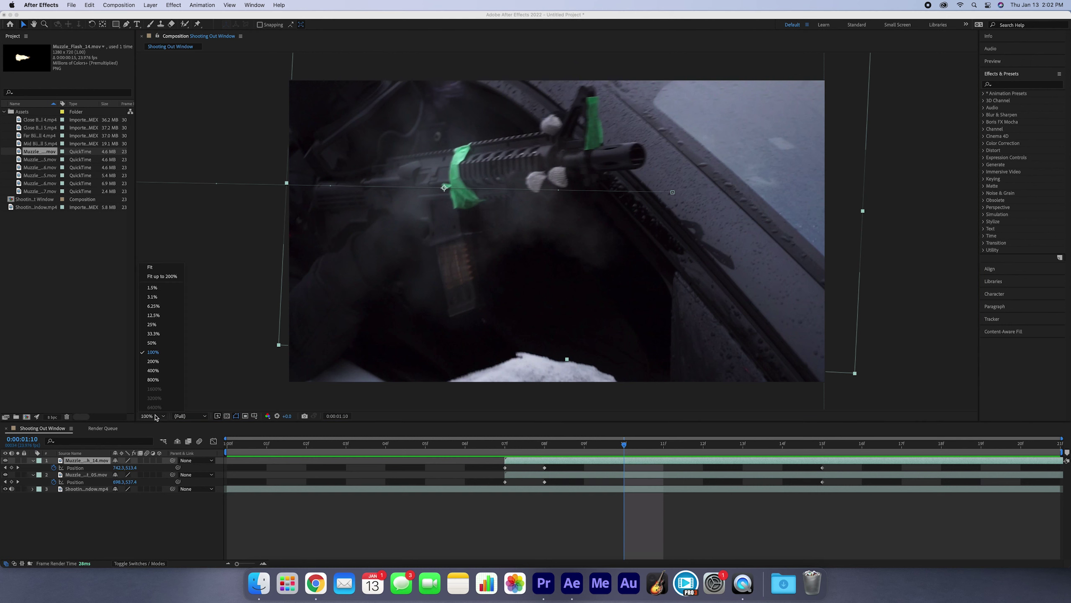
pyautogui.click(163, 277)
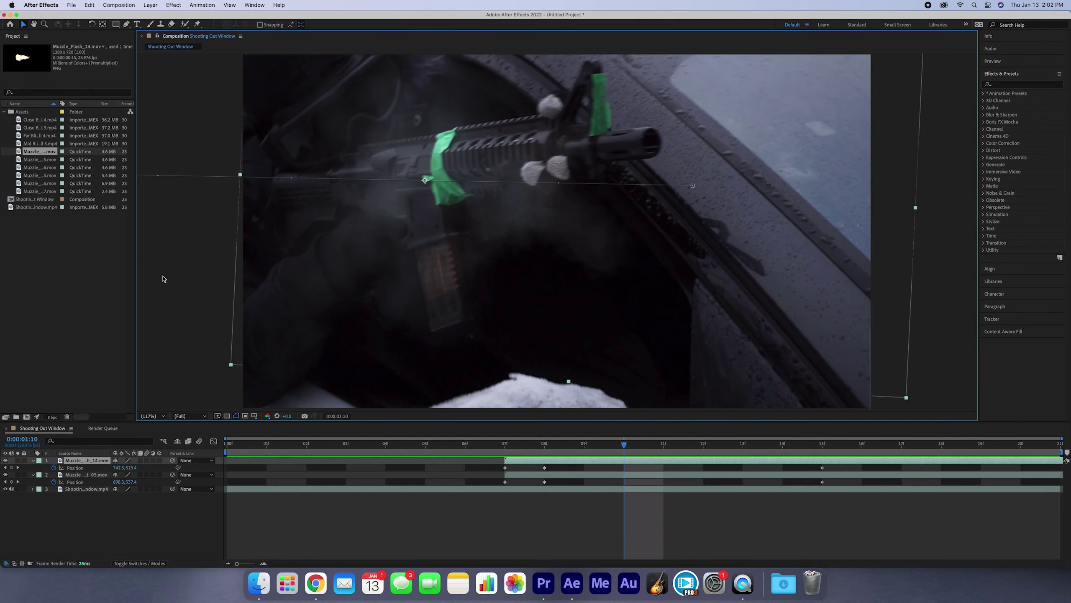
pyautogui.click(153, 416)
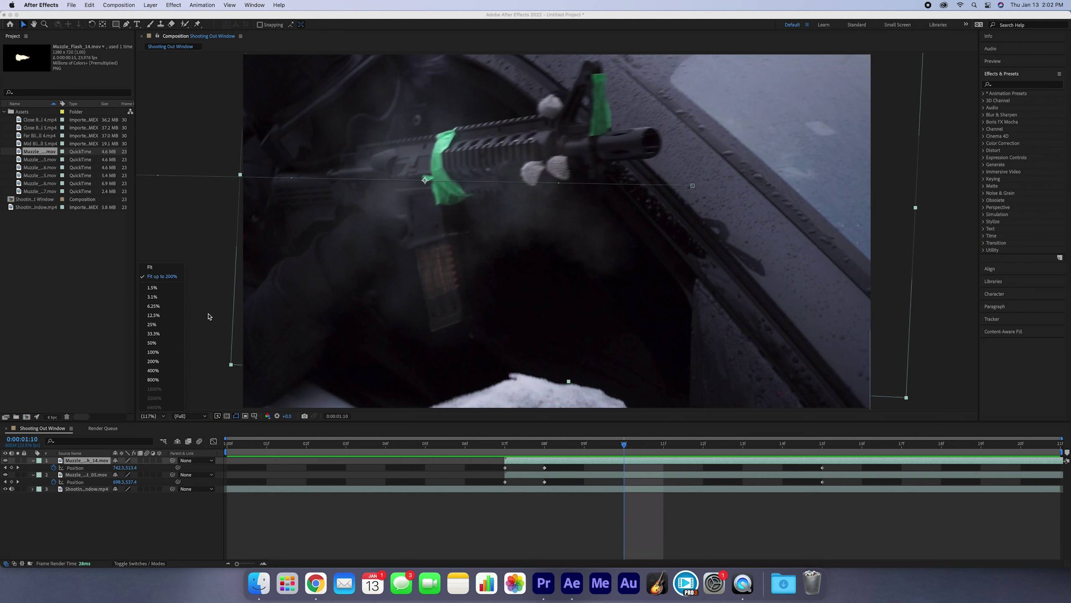
pyautogui.click(169, 352)
pyautogui.scroll(-3, 554, 307)
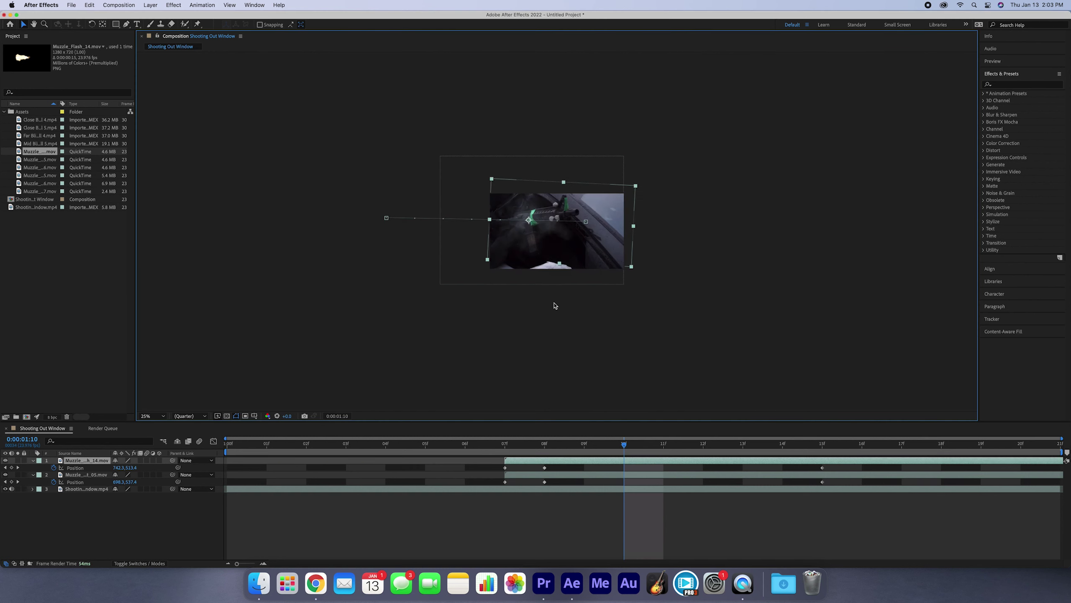
pyautogui.scroll(4, 555, 306)
# - Enable motion blur on both muzzle flash layers and for the whole composition
pyautogui.click(354, 498)
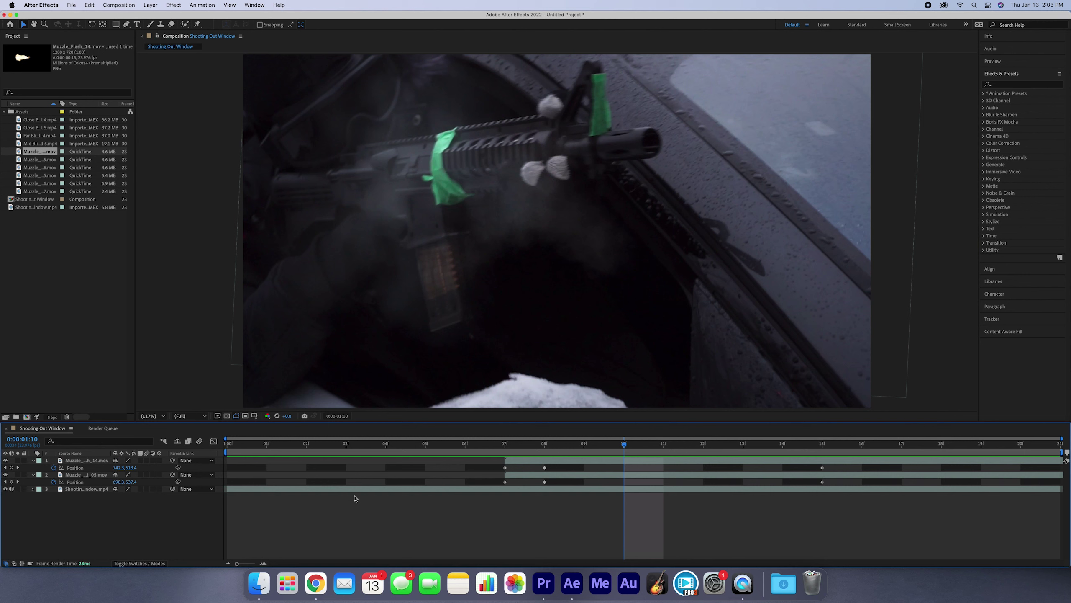
pyautogui.click(147, 460)
pyautogui.click(146, 475)
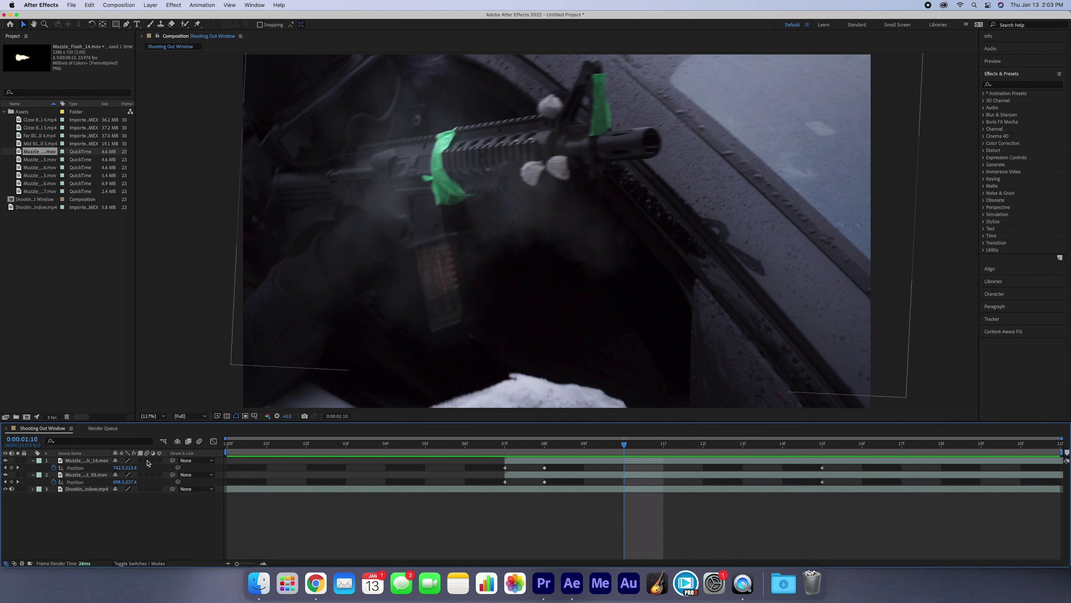
pyautogui.click(199, 440)
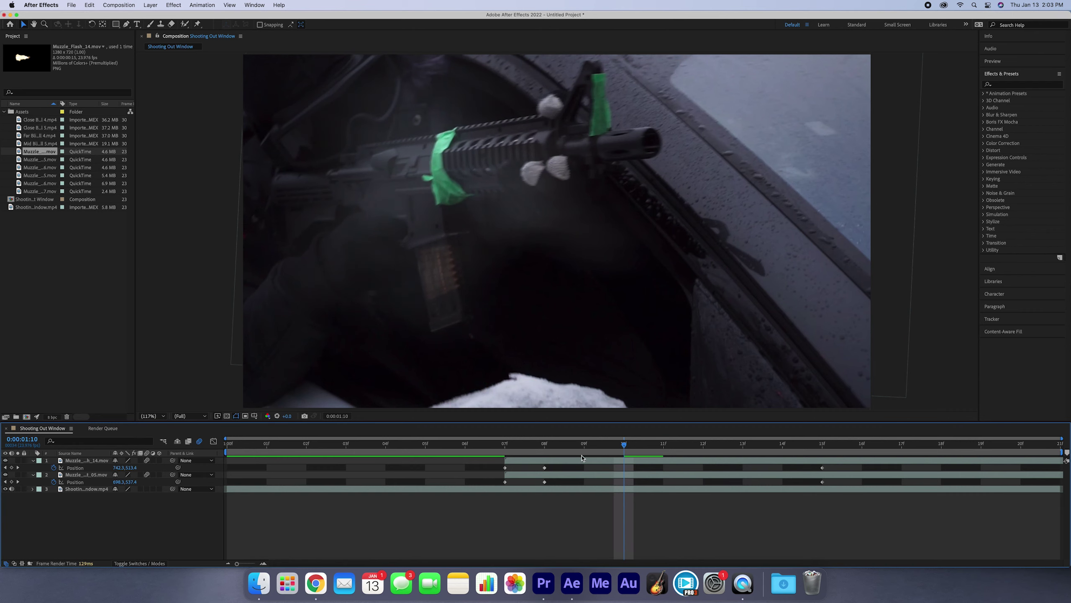
# - Play back the motion-blurred muzzle flashes and collapse the layers' keyframed properties
pyautogui.press('space')
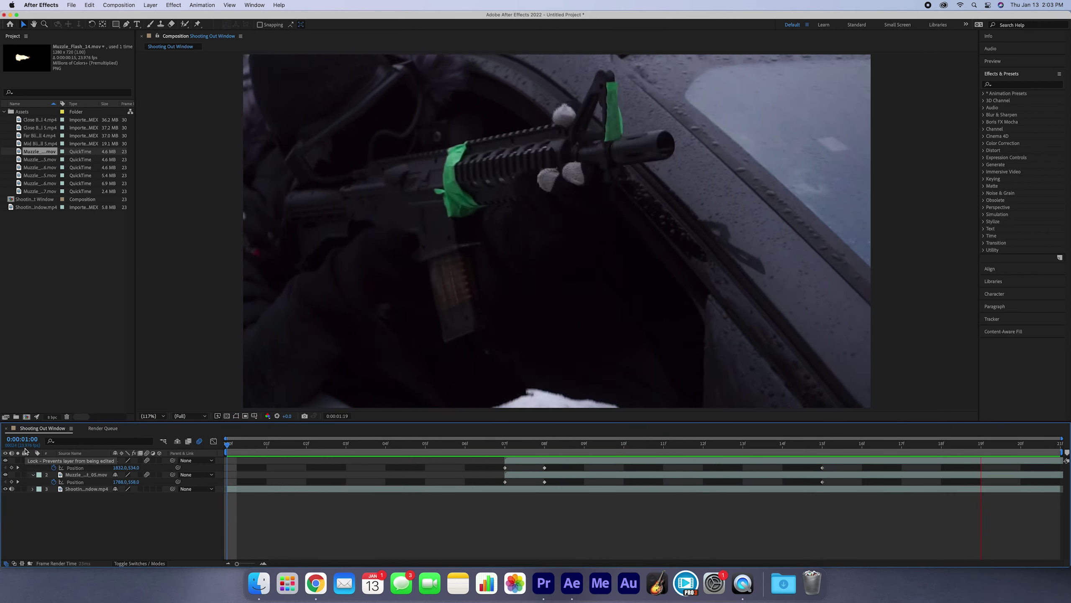
pyautogui.press('space')
pyautogui.press('u')
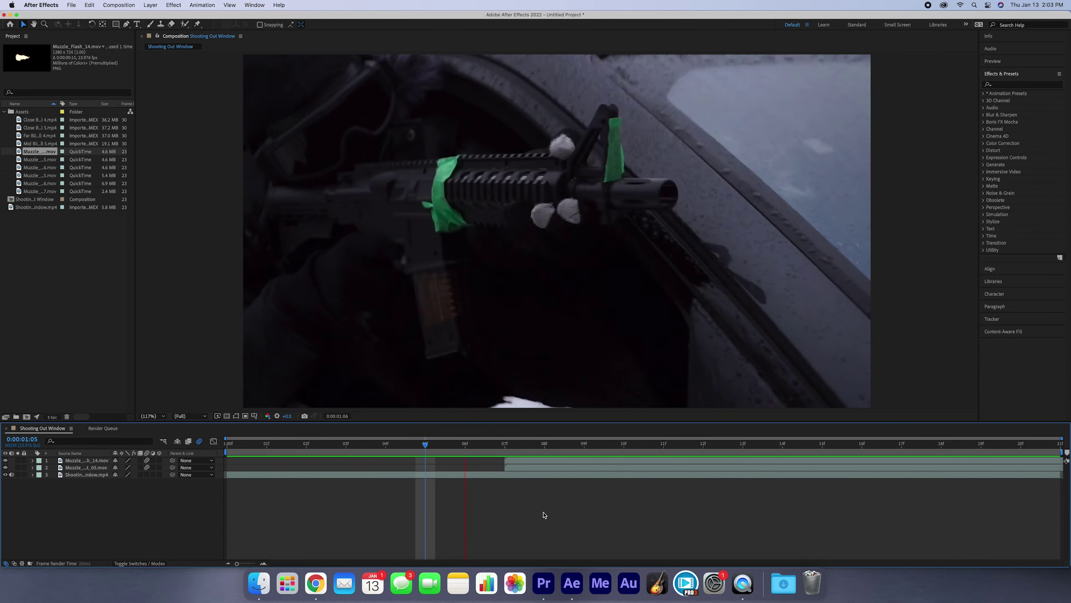
pyautogui.press('space')
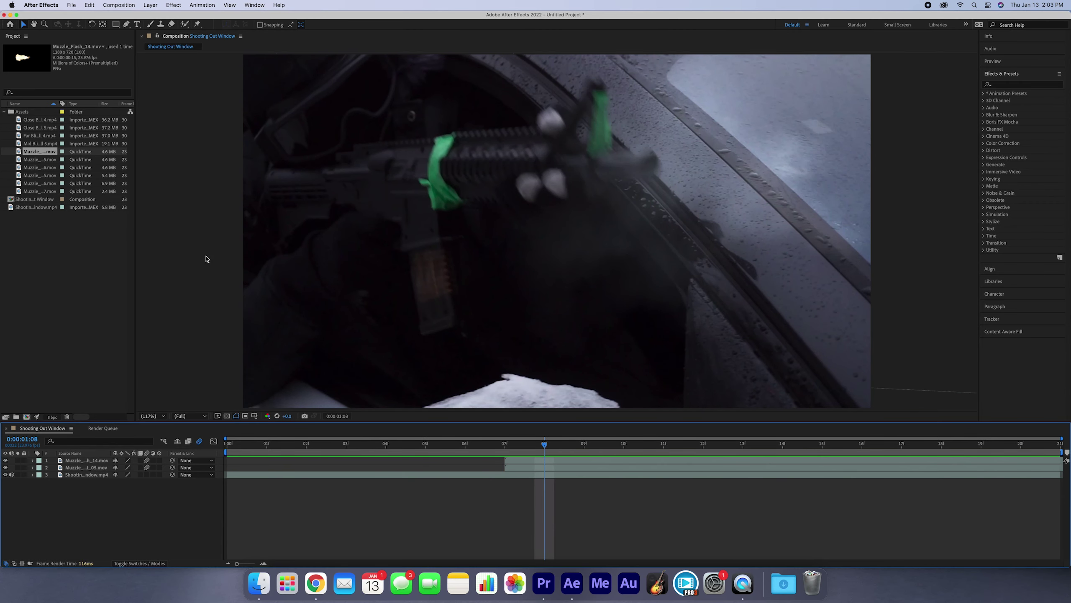
# - Preview the Close Blizzered Snowfall 5.mp4 footage on its own and close its footage view
pyautogui.click(32, 136)
pyautogui.click(35, 122)
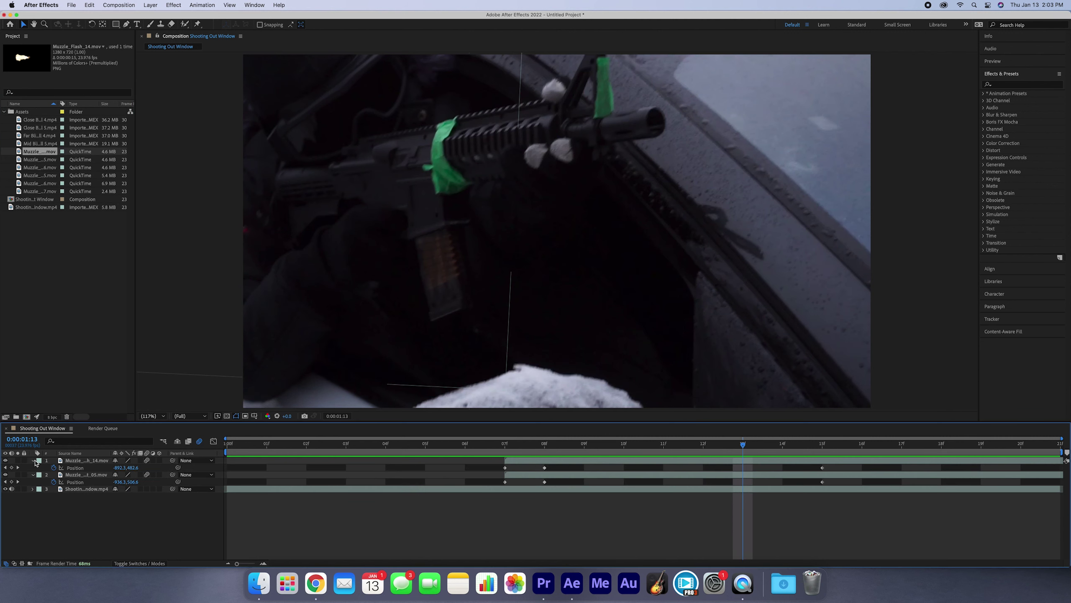
pyautogui.doubleClick(36, 128)
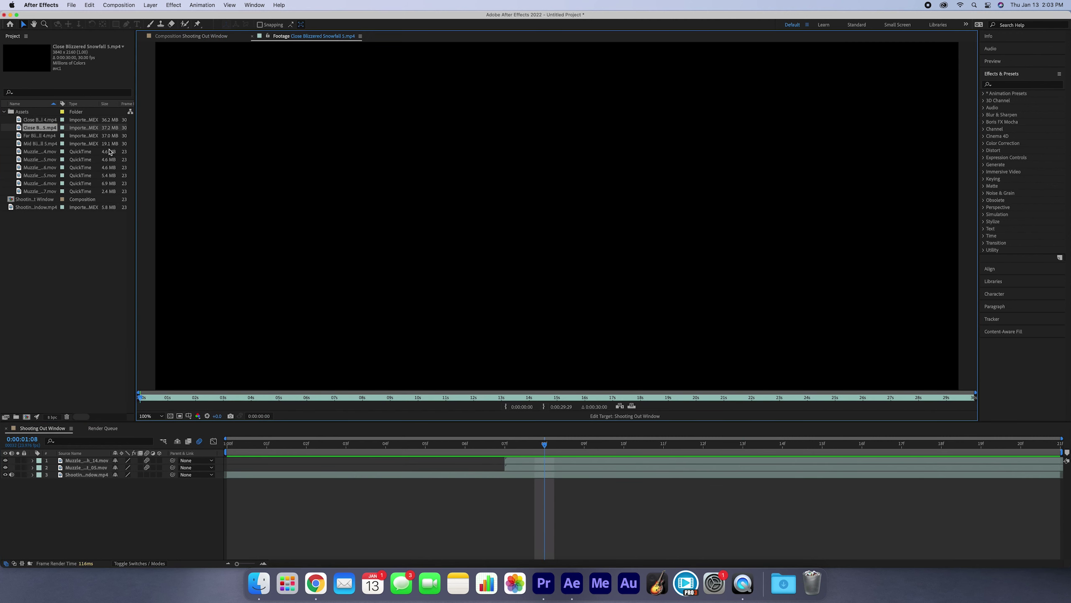
pyautogui.press('space')
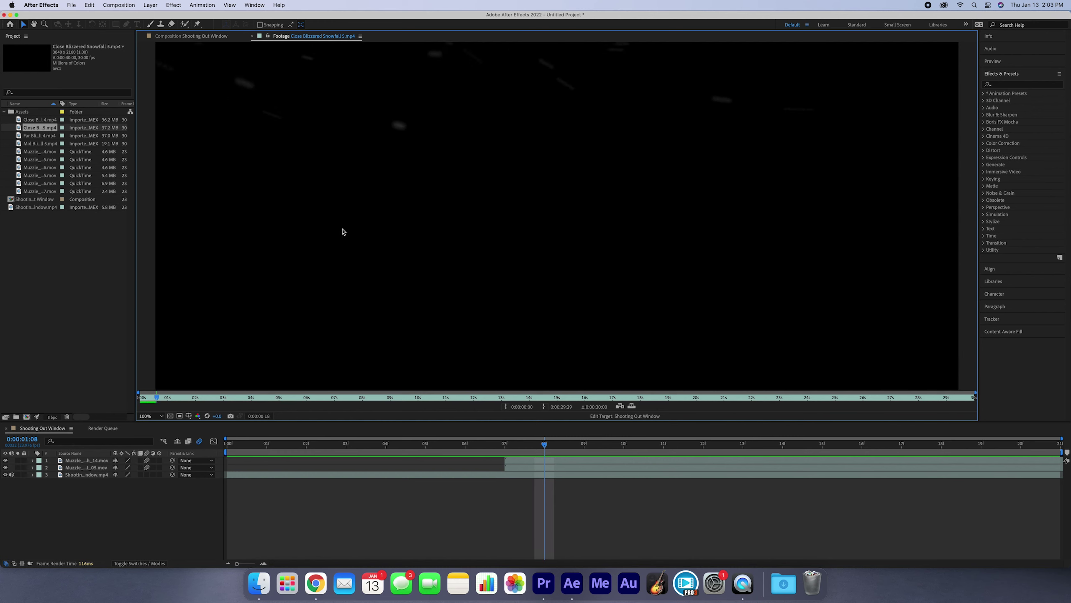
pyautogui.click(252, 36)
# - Try placing Close Blizzered Snowfall 5.mp4 directly over the composition image, and delete it again
pyautogui.moveTo(37, 128); pyautogui.dragTo(501, 285)
pyautogui.press('Delete')
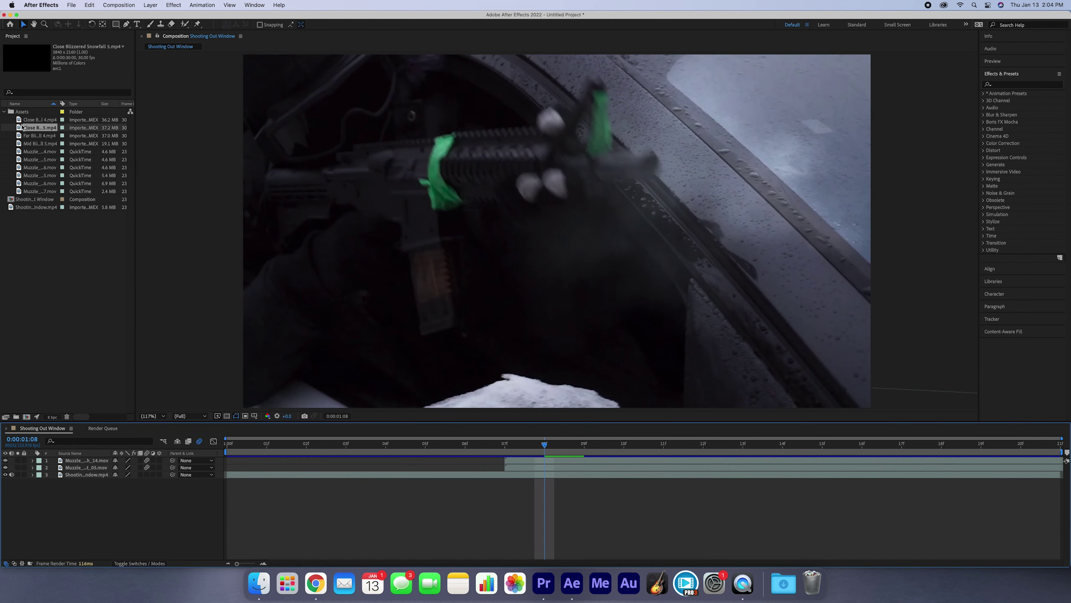
pyautogui.moveTo(21, 127); pyautogui.dragTo(670, 297)
pyautogui.press('Delete')
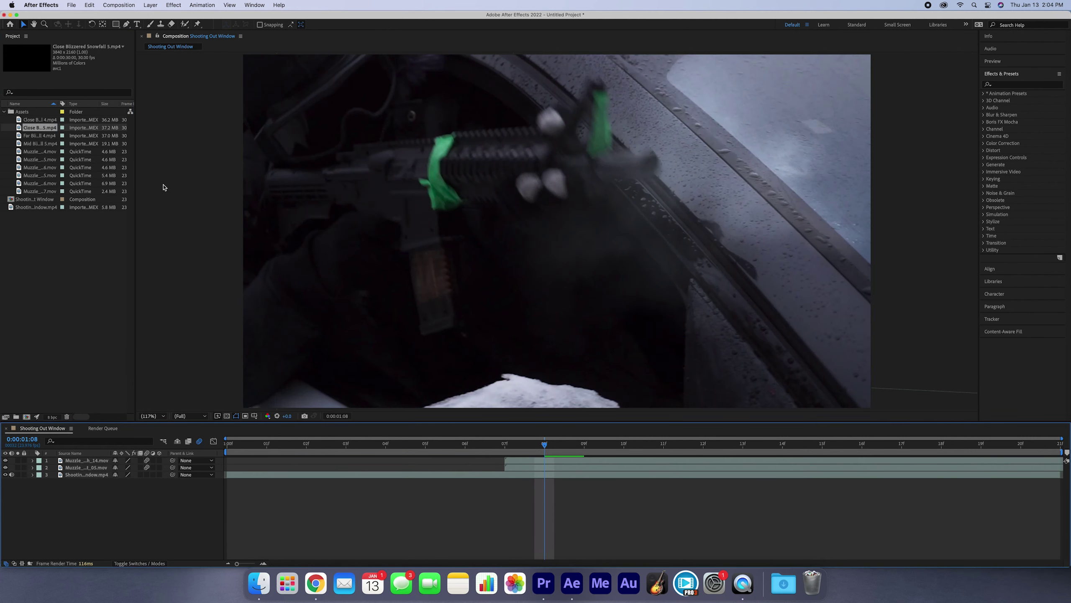
# - Add Close Blizzered Snowfall 5.mp4 as the top layer and slide it earlier in time so dense snow covers the shot
pyautogui.moveTo(48, 133); pyautogui.dragTo(93, 460)
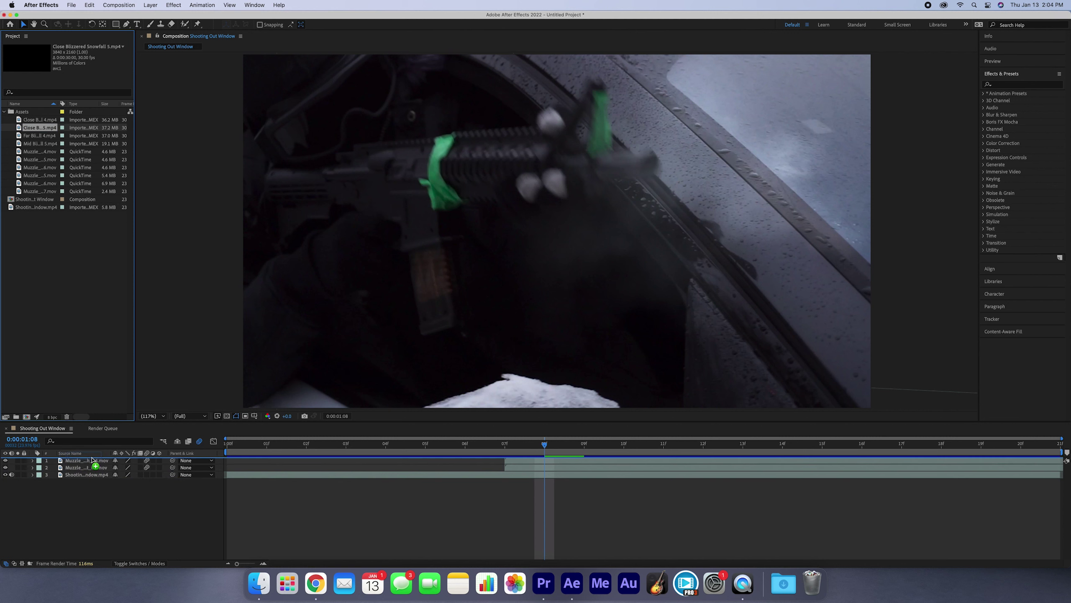
pyautogui.click(623, 443)
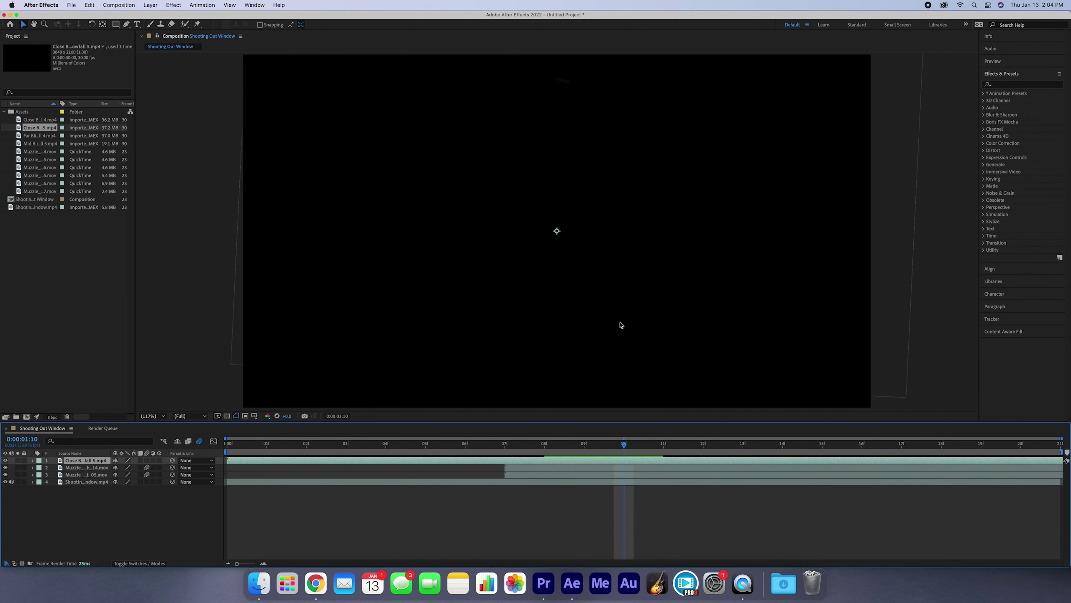
pyautogui.scroll(-2, 490, 294)
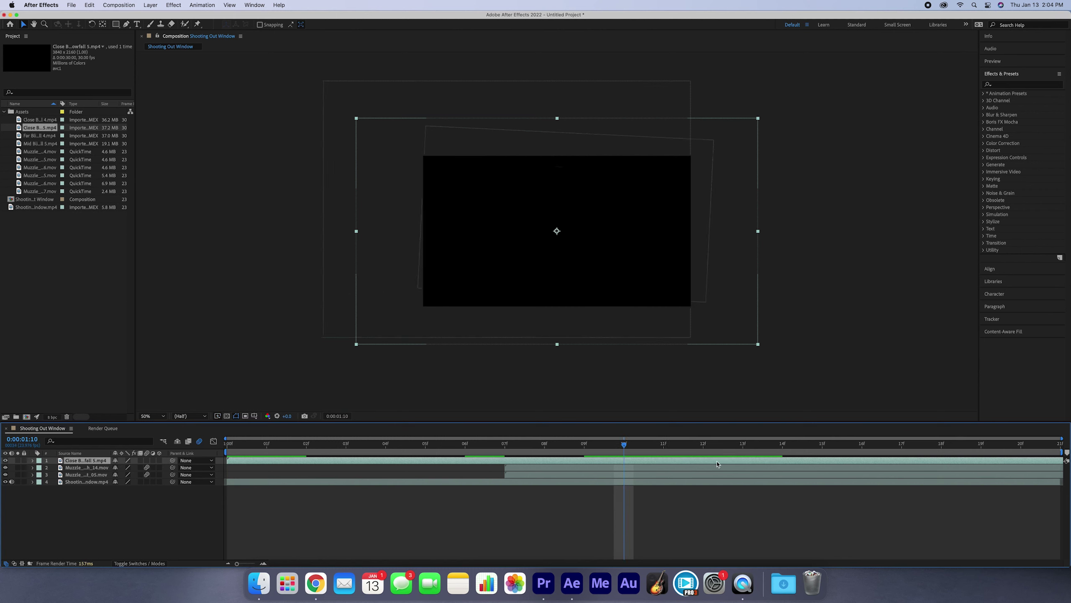
pyautogui.moveTo(954, 462); pyautogui.dragTo(619, 464)
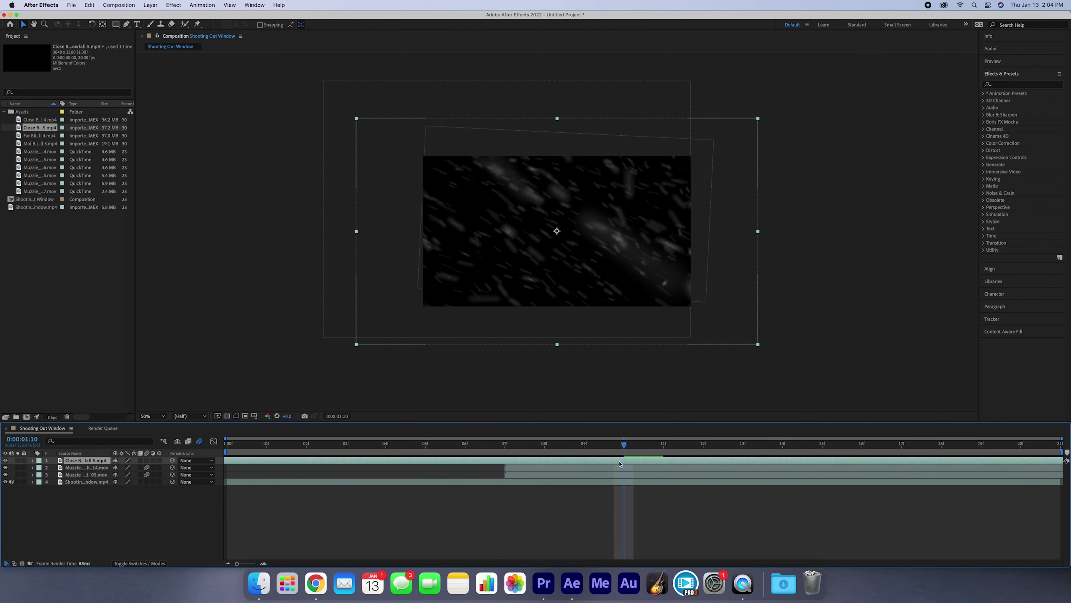
pyautogui.press('Home')
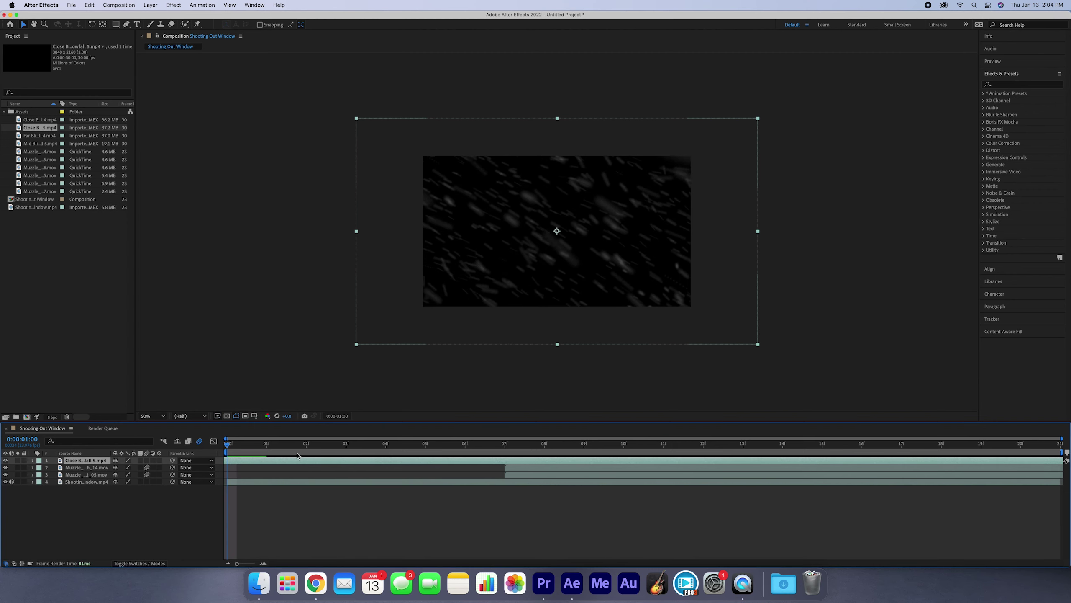
# - Scale the Close Blizzered Snowfall 5.mp4 layer uniformly to 73%
pyautogui.scroll(1, 569, 256)
pyautogui.press('s')
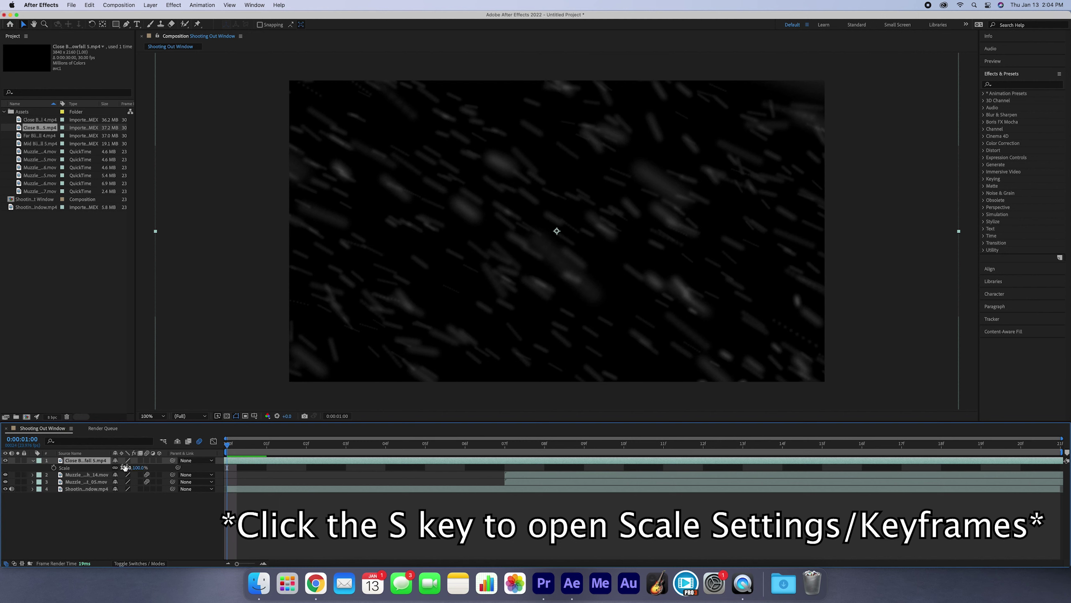
pyautogui.moveTo(126, 468); pyautogui.dragTo(115, 467)
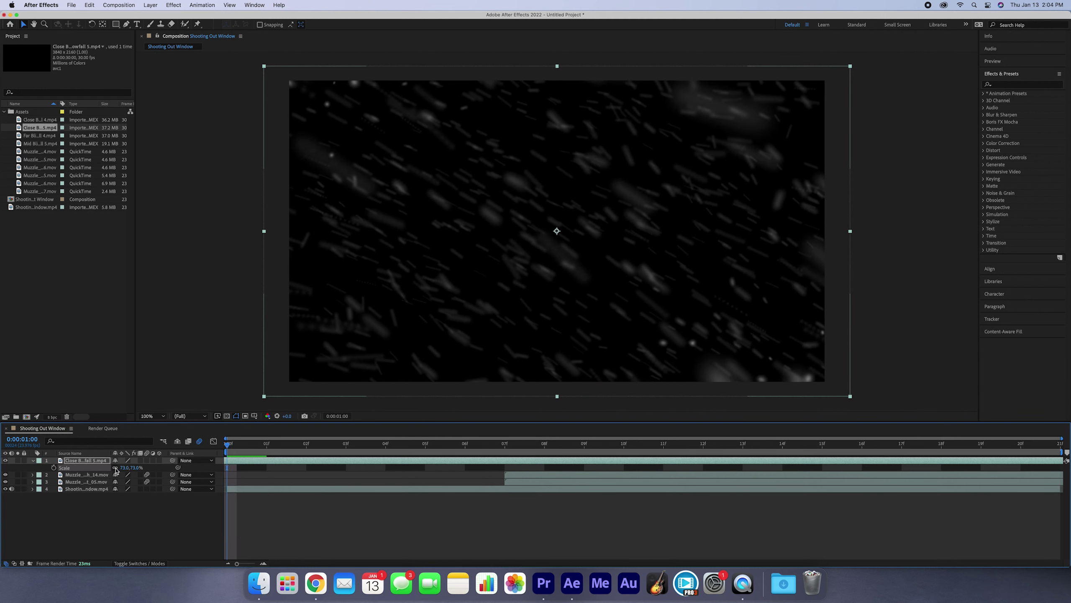
pyautogui.click(121, 468)
pyautogui.press('Return')
# - Try mirroring the snowfall layer by its side handle and with an unlinked horizontal scale of -73%, undoing each attempt
pyautogui.moveTo(264, 233); pyautogui.dragTo(862, 268)
pyautogui.press('super+z')
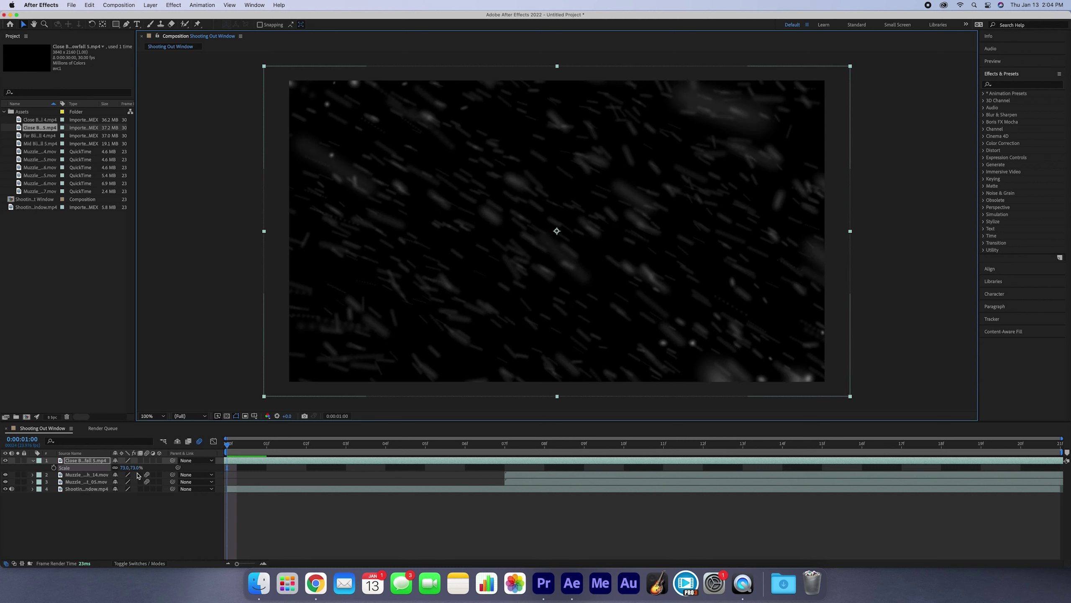
pyautogui.click(114, 468)
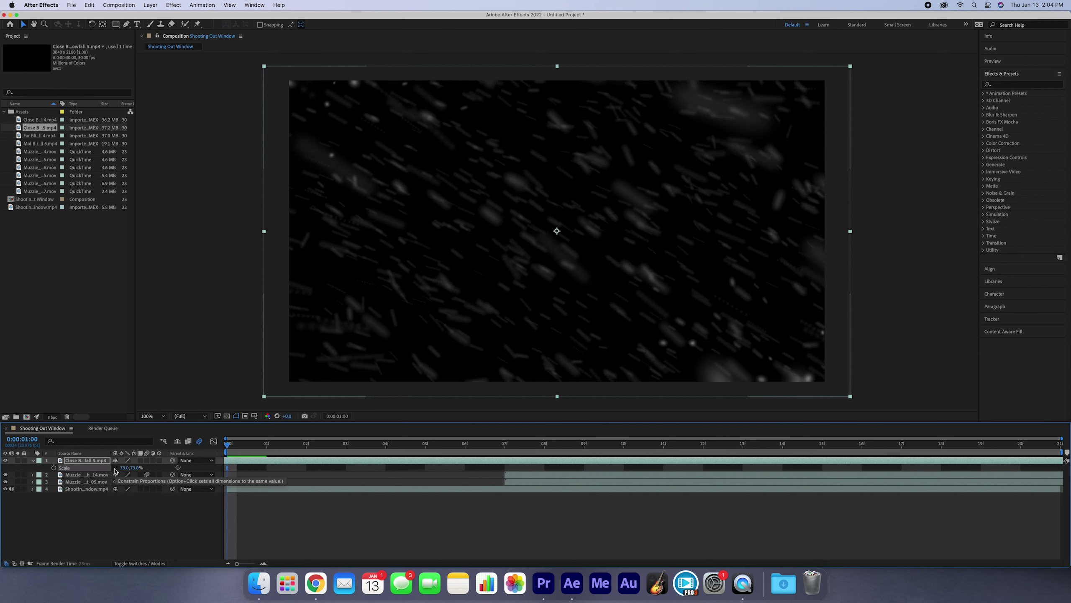
pyautogui.click(126, 468)
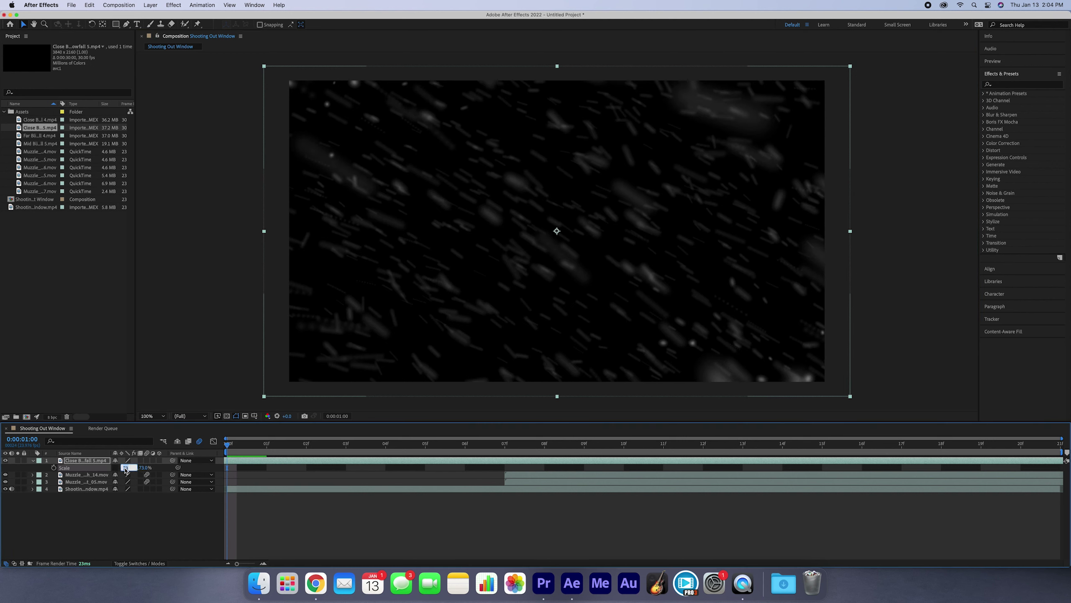
pyautogui.write('-73')
pyautogui.press('Return')
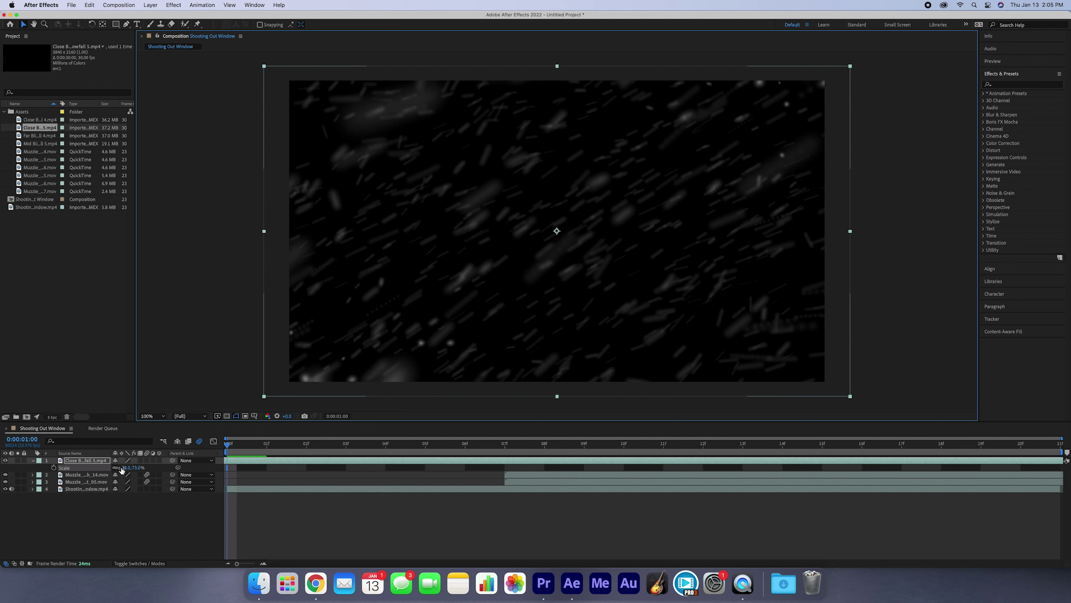
pyautogui.press('super+z')
pyautogui.press('super+z')
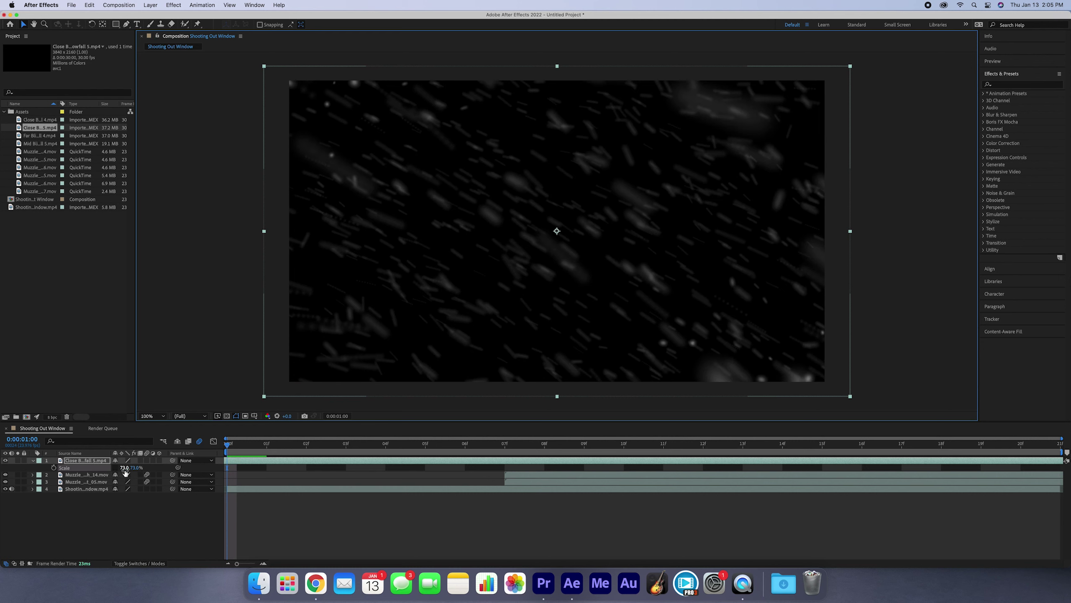
# - Try a linked scale of -73% on the snowfall layer, preview the snow's direction, and undo the change
pyautogui.click(124, 468)
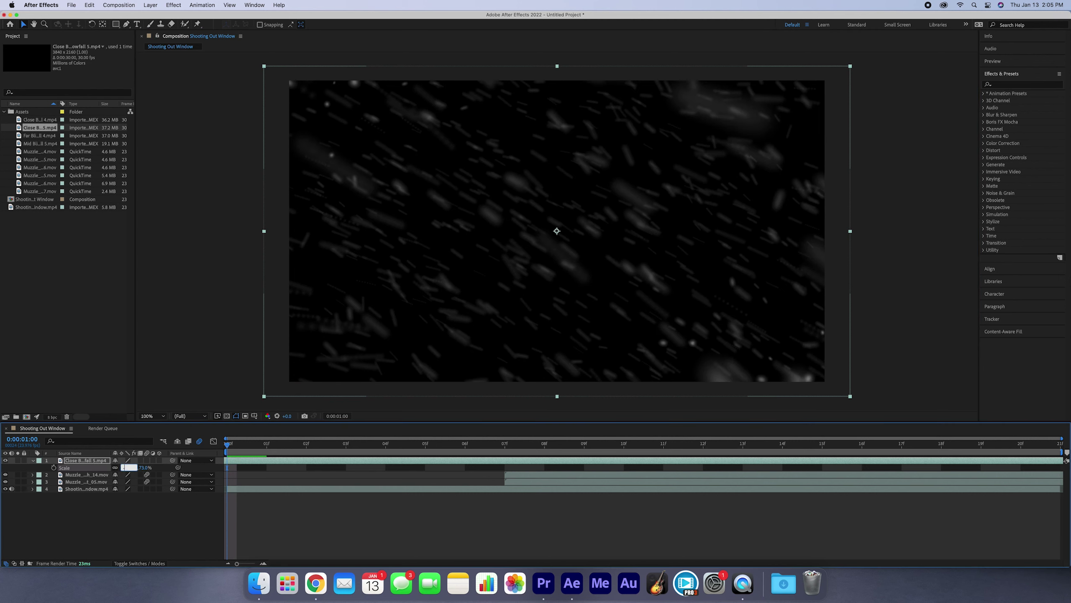
pyautogui.write('-73')
pyautogui.press('Return')
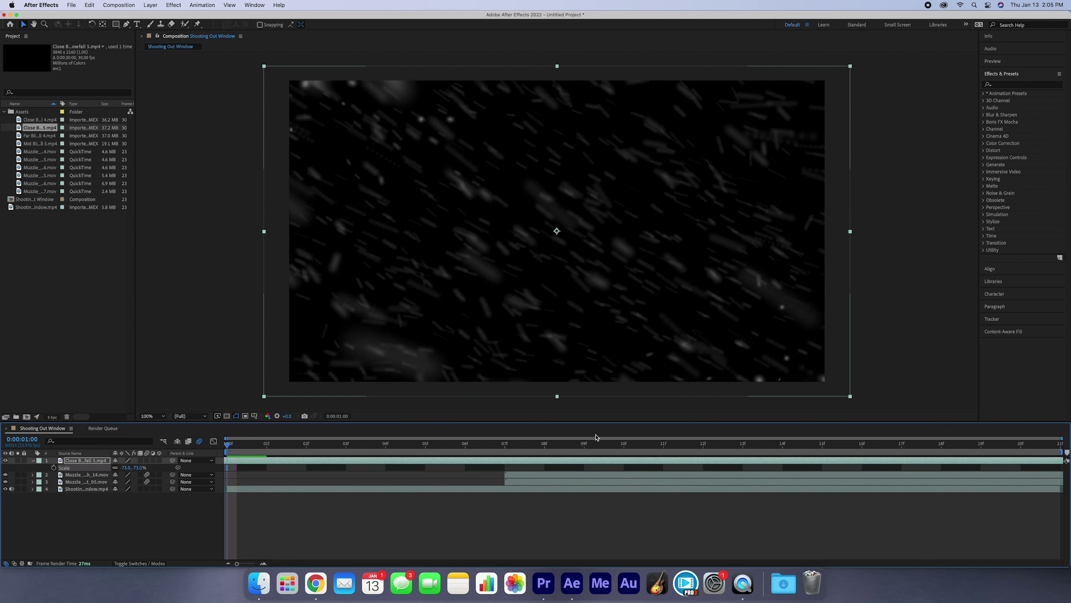
pyautogui.click(544, 444)
pyautogui.moveTo(520, 445); pyautogui.dragTo(803, 444)
pyautogui.press('space')
pyautogui.press('space')
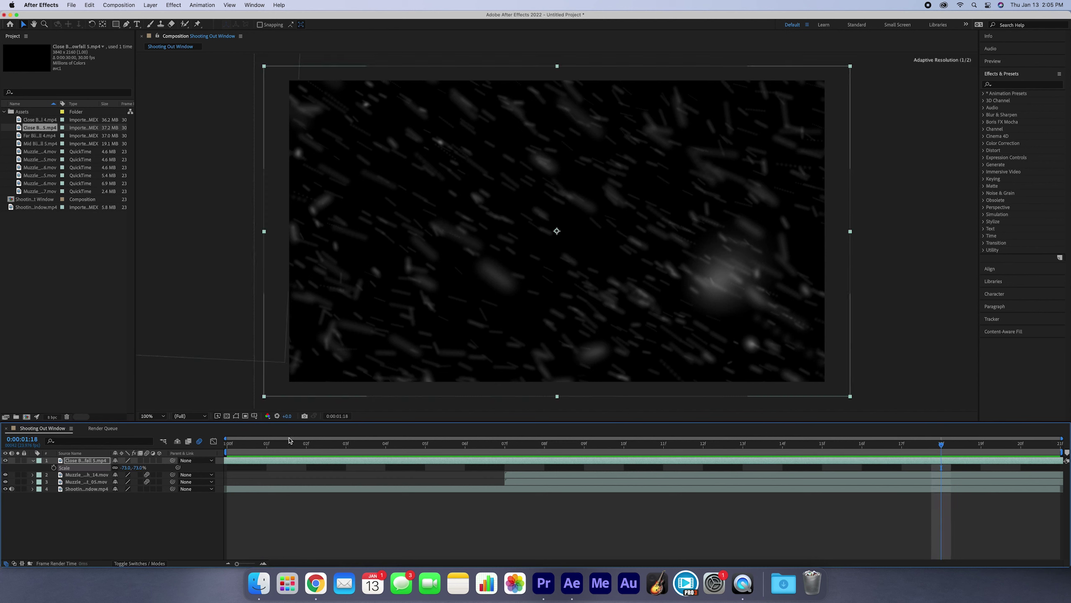
pyautogui.press('super+z')
# - Mirror the snowfall layer horizontally by unlinking its scale proportions and setting only the horizontal scale to -73%
pyautogui.click(118, 468)
pyautogui.write('-7')
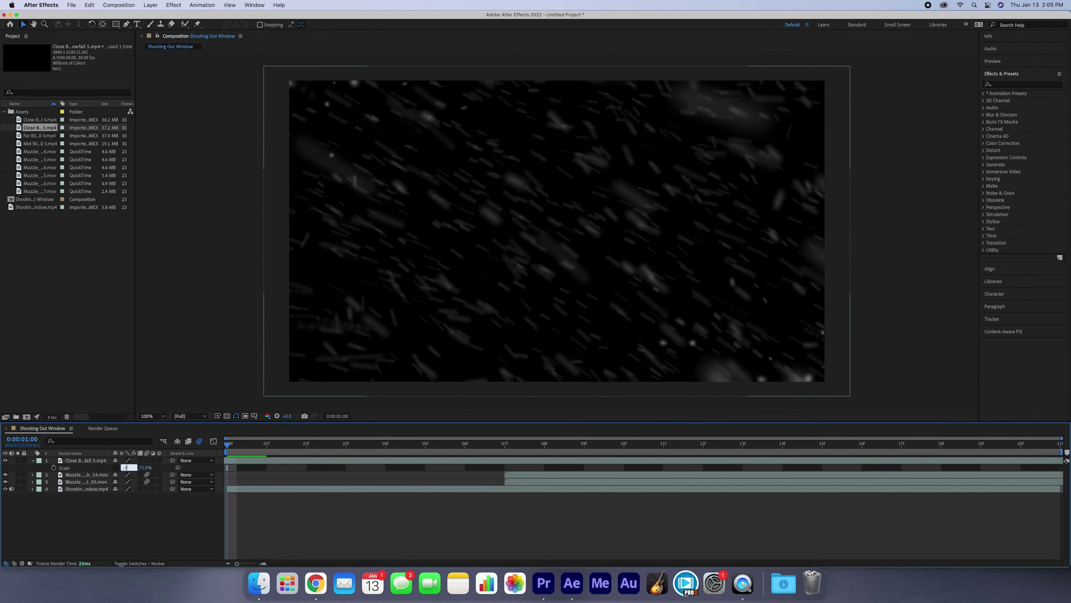
pyautogui.write('3')
pyautogui.press('Return')
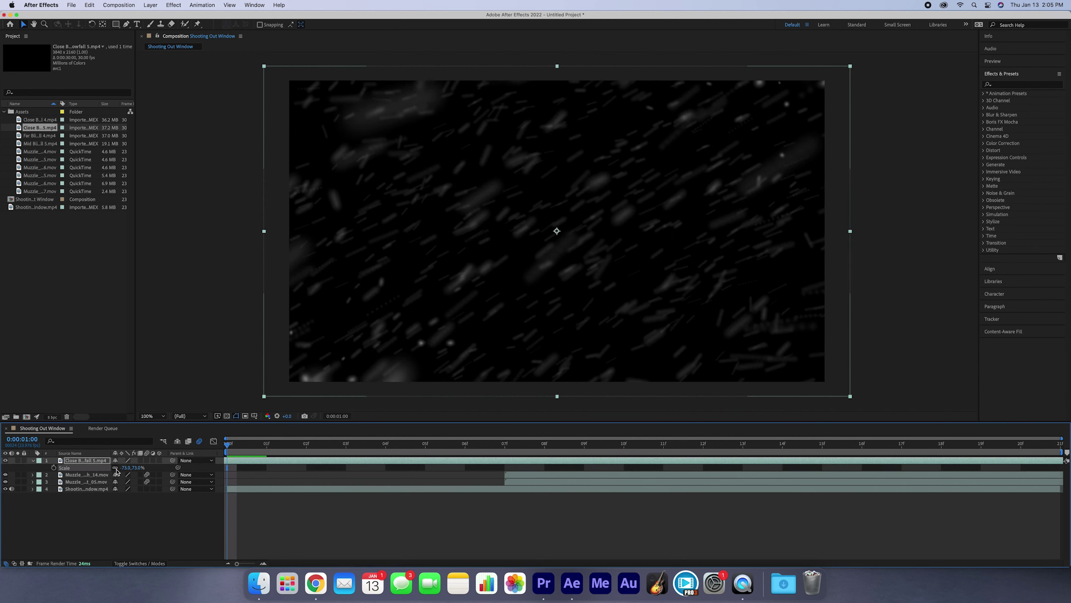
# - Preview the mirrored snowfall, set the Close Blizzered Snowfall 5.mp4 layer's blending mode to Screen, and play back the composite
pyautogui.press('space')
pyautogui.press('space')
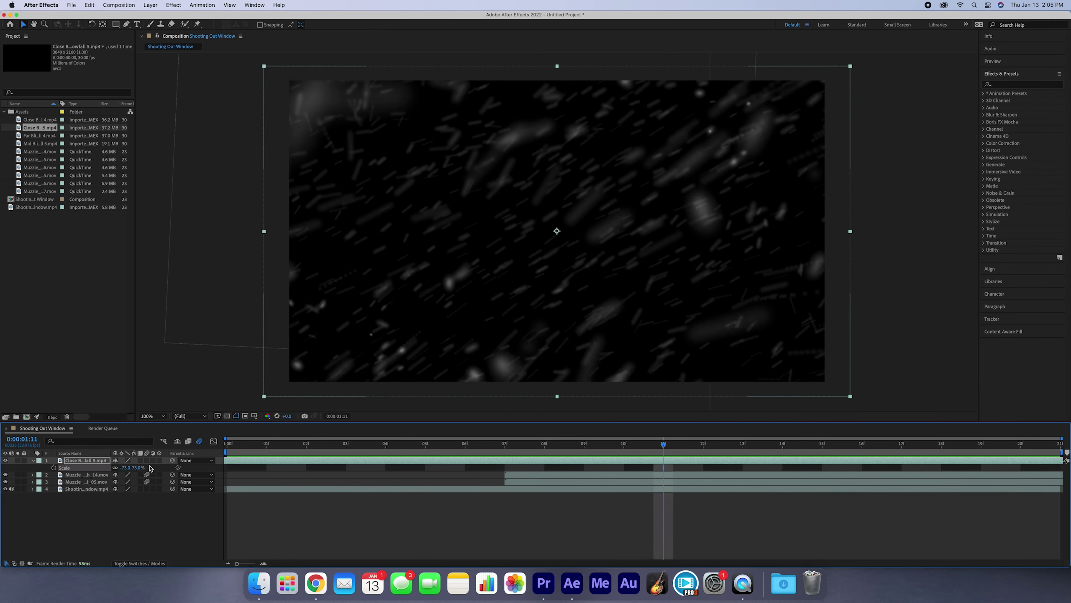
pyautogui.click(136, 563)
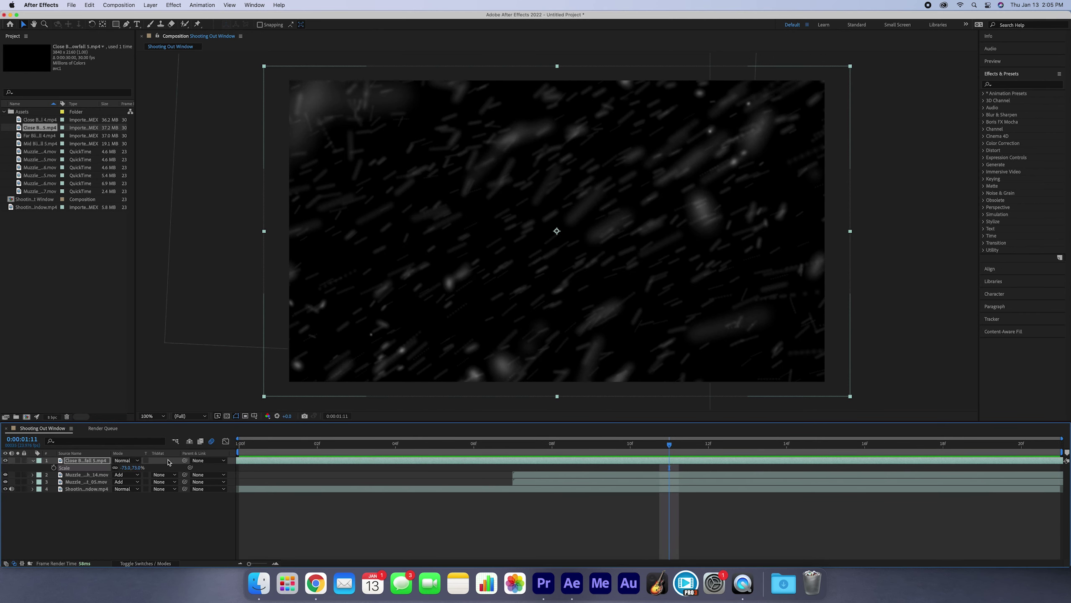
pyautogui.click(359, 526)
pyautogui.click(363, 460)
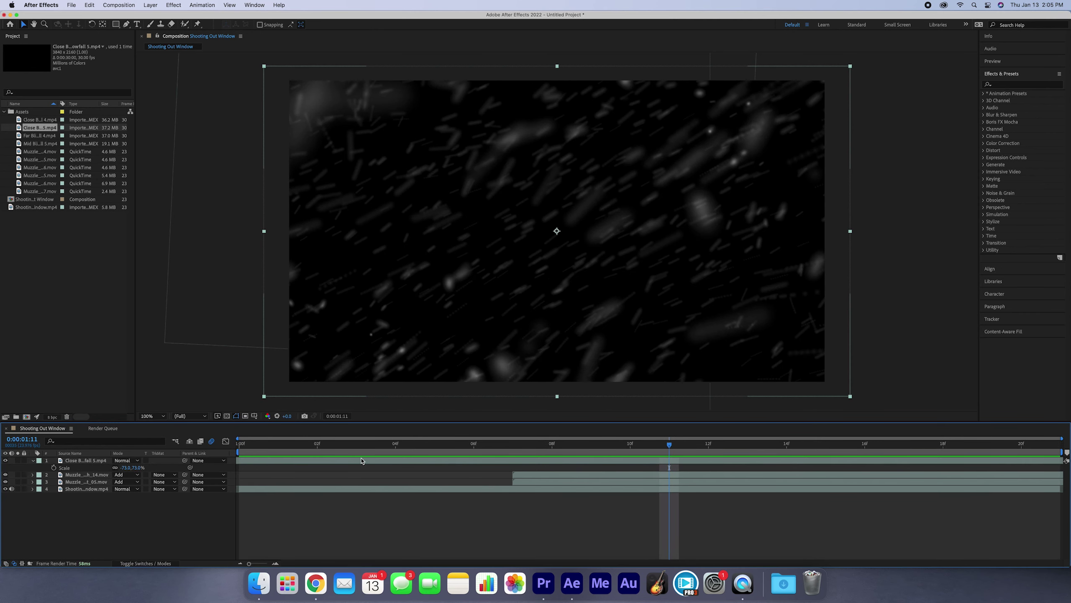
pyautogui.click(130, 461)
pyautogui.click(142, 294)
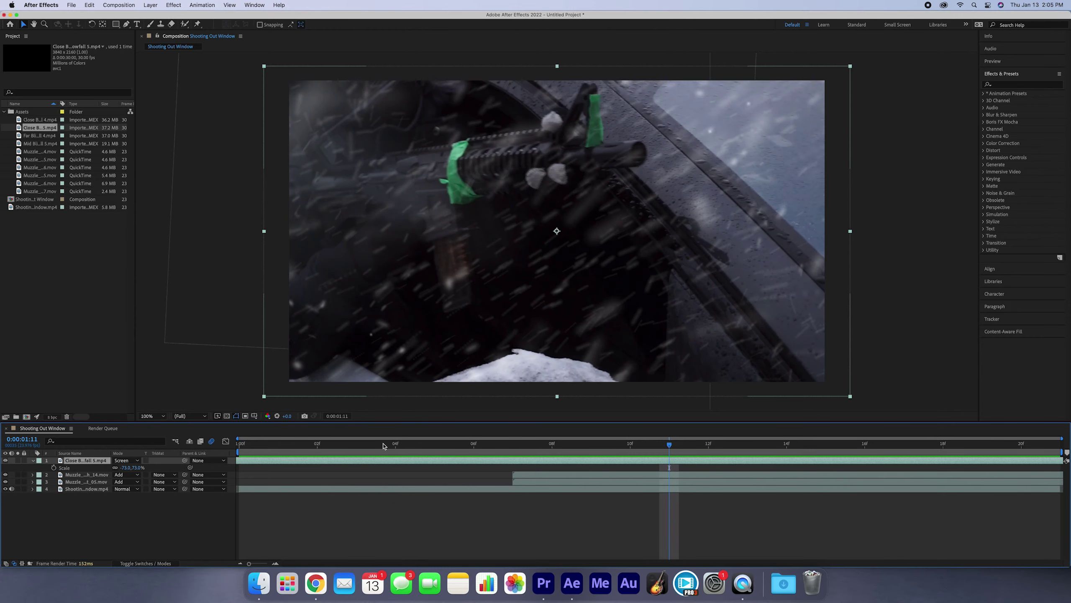
pyautogui.press('space')
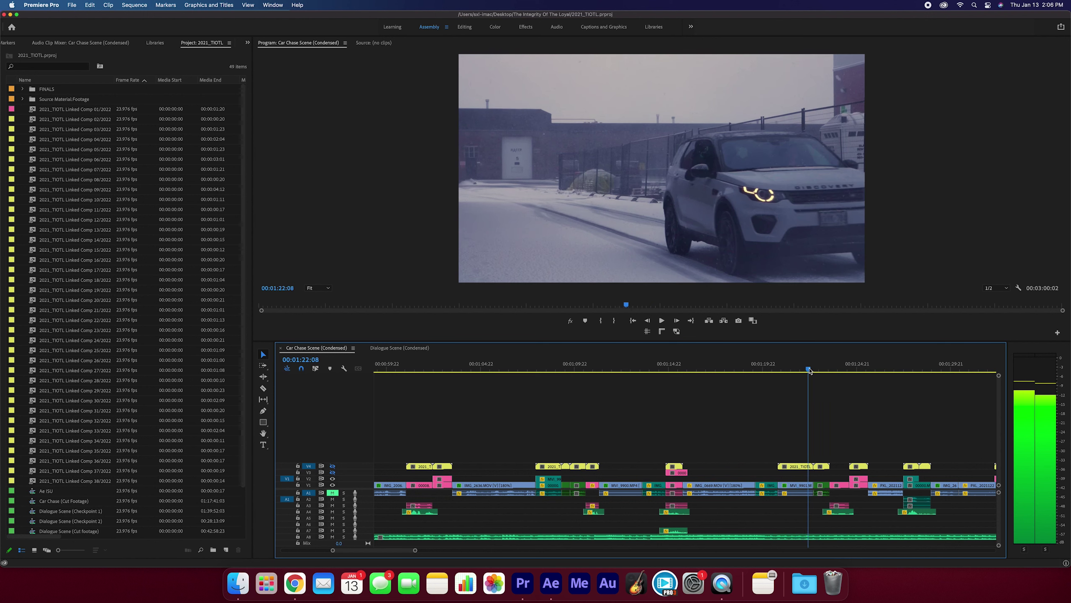
# - Check the car chase sequence in Premiere Pro, and apply Lumetri Color to the Shooting Out Window.mp4 layer in After Effects
pyautogui.moveTo(809, 370); pyautogui.dragTo(817, 370)
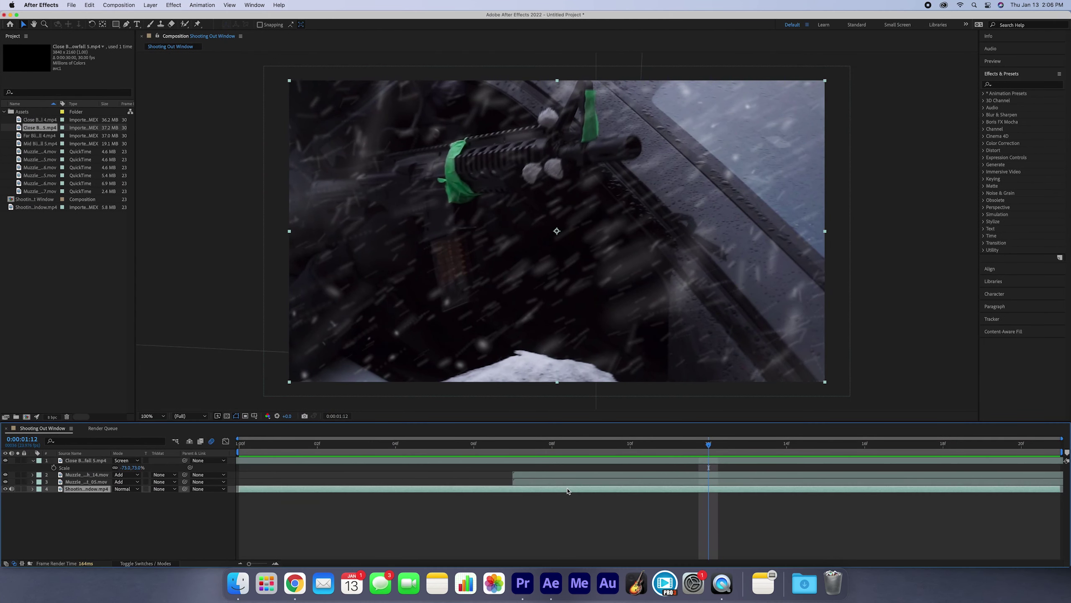
pyautogui.click(1010, 84)
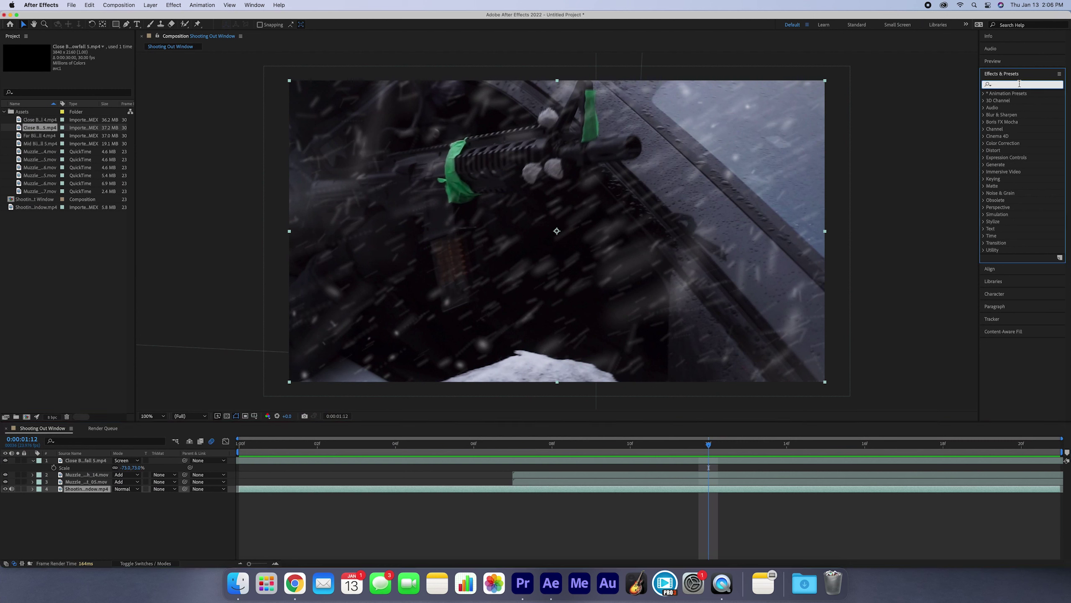
pyautogui.write('lumetr')
pyautogui.moveTo(1024, 100); pyautogui.dragTo(720, 488)
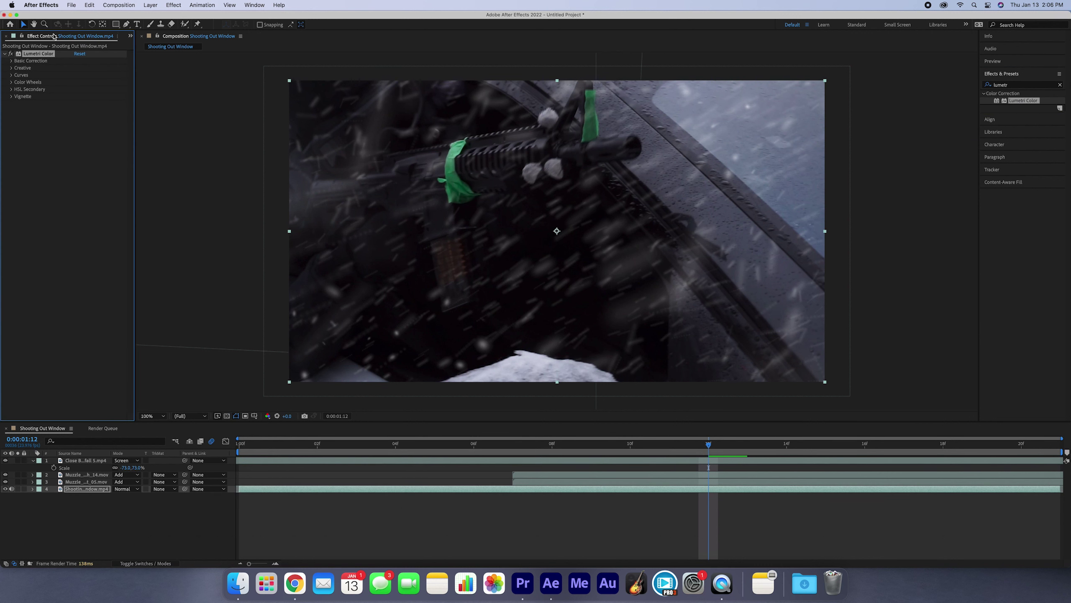
# - Cool the Shooting Out Window.mp4 footage by setting the Lumetri Color basic correction temperature to -25
pyautogui.click(11, 61)
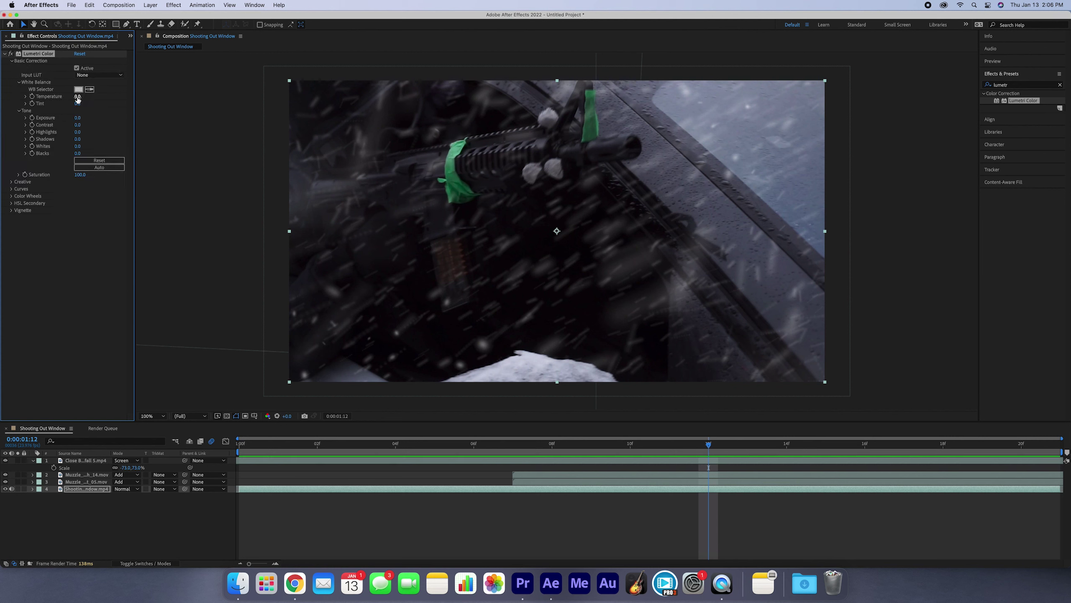
pyautogui.moveTo(78, 96); pyautogui.dragTo(55, 98)
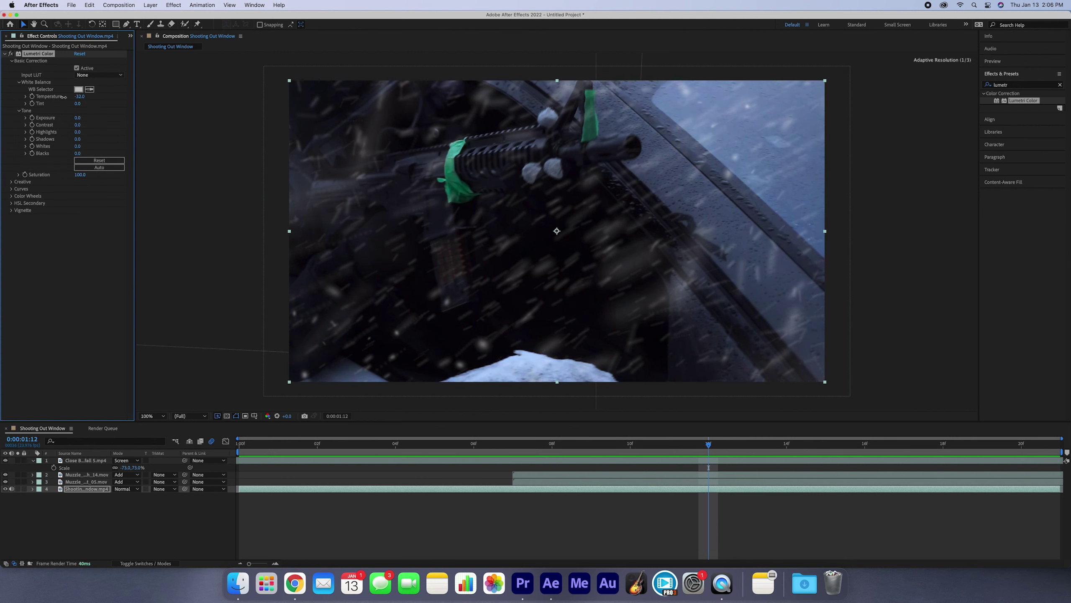
pyautogui.click(79, 97)
pyautogui.write('-20')
pyautogui.press('Return')
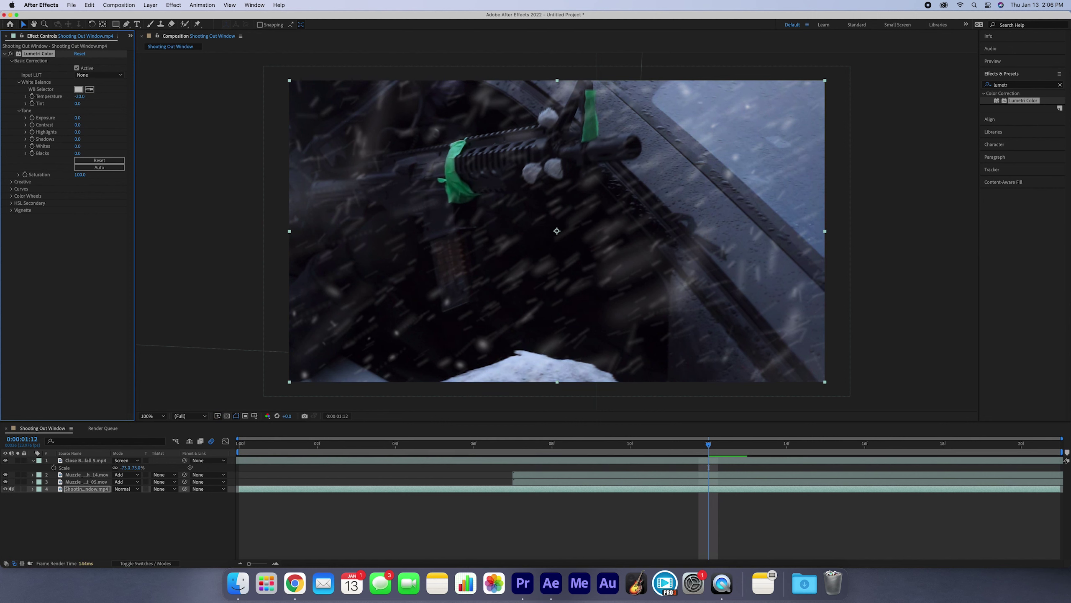
pyautogui.click(81, 97)
pyautogui.write('-25')
pyautogui.press('Return')
# - Compare the footage with Lumetri Color off and on, and preview the graded composition without layer outlines
pyautogui.click(11, 53)
pyautogui.click(11, 53)
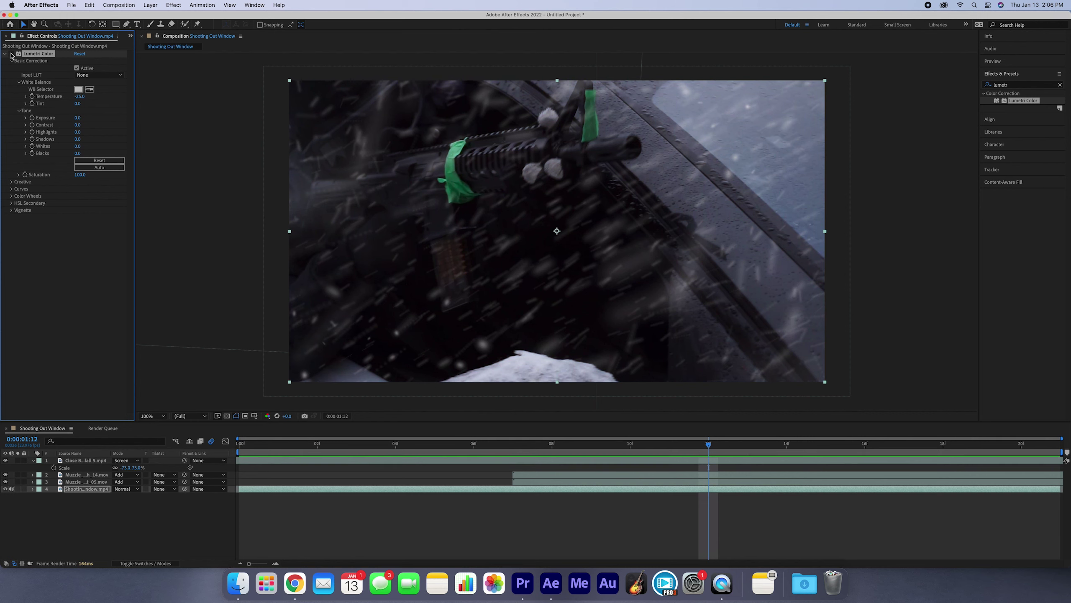
pyautogui.click(11, 53)
pyautogui.press('super+shift+h')
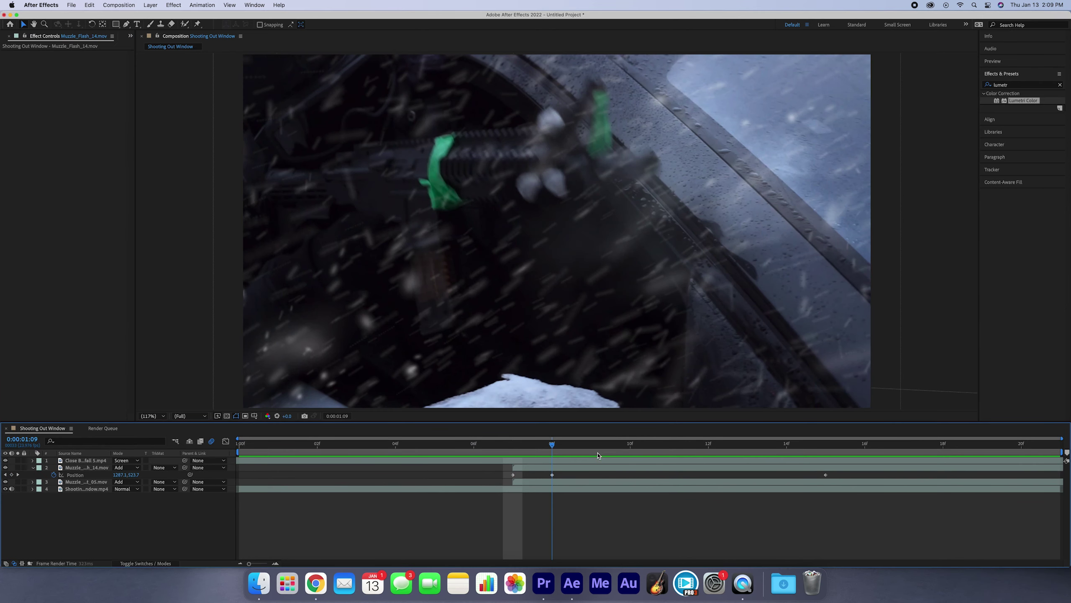
pyautogui.press('space')
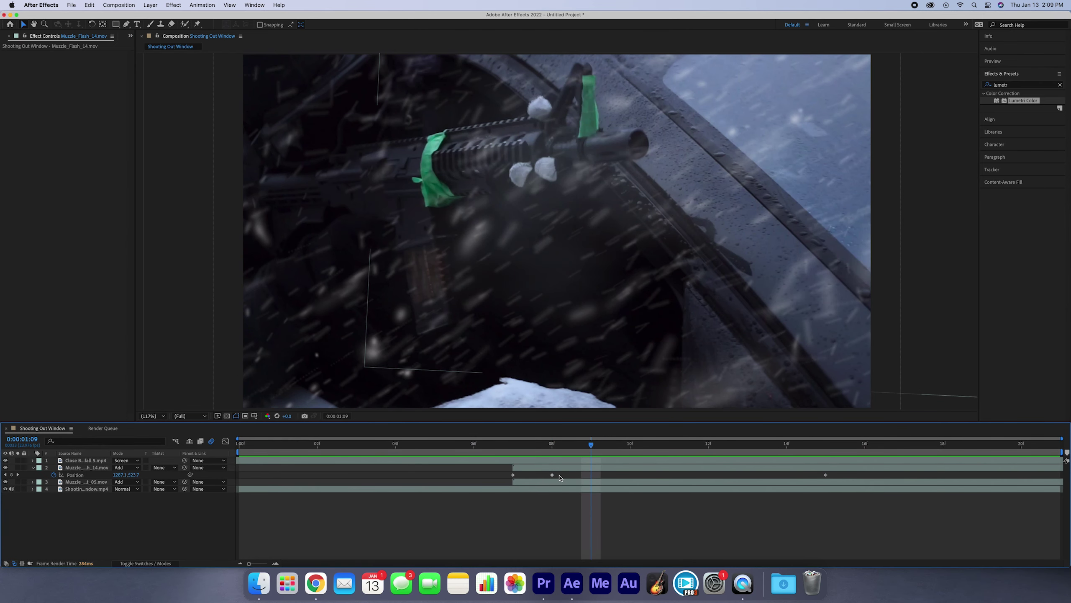
# - Save the project as 2022_3.2_Intro to Assets.aep in the 2 - Intro to Assets folder
pyautogui.press('super+s')
pyautogui.moveTo(565, 122); pyautogui.dragTo(519, 123)
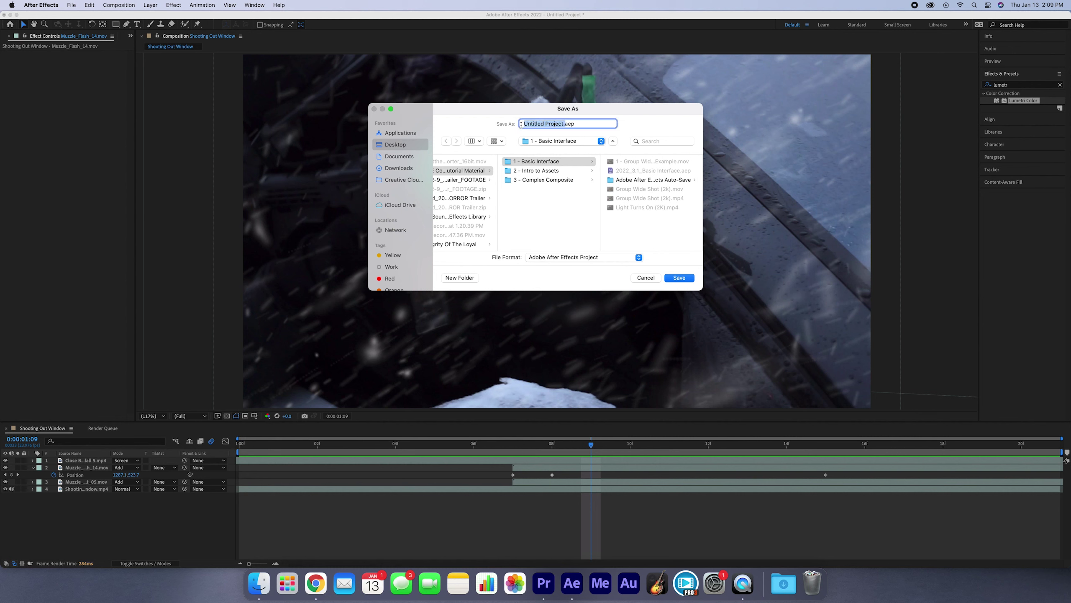
pyautogui.click(593, 120)
pyautogui.click(534, 170)
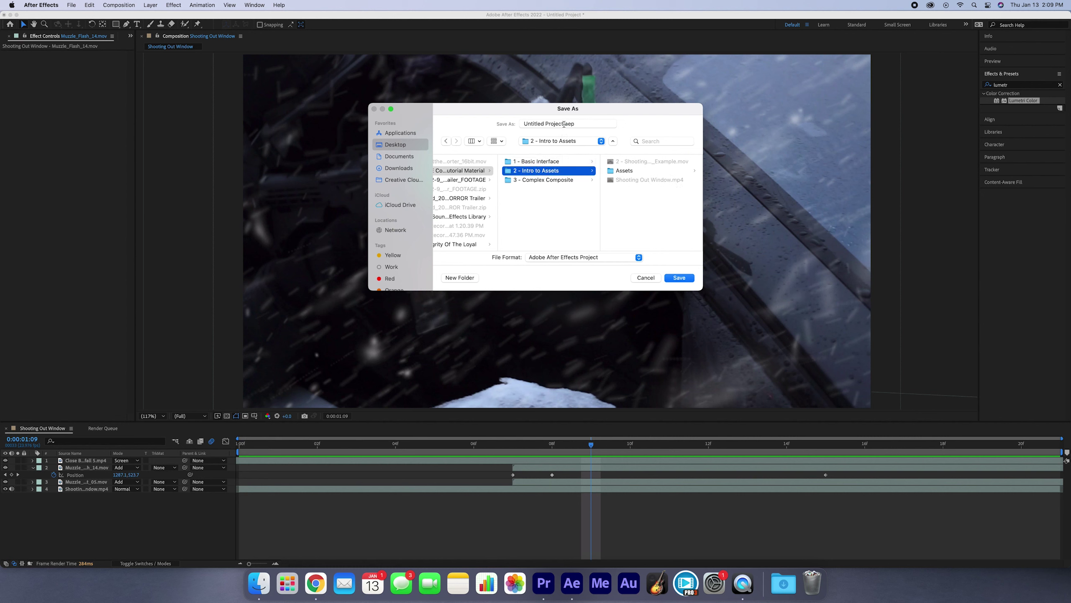
pyautogui.press('Tab')
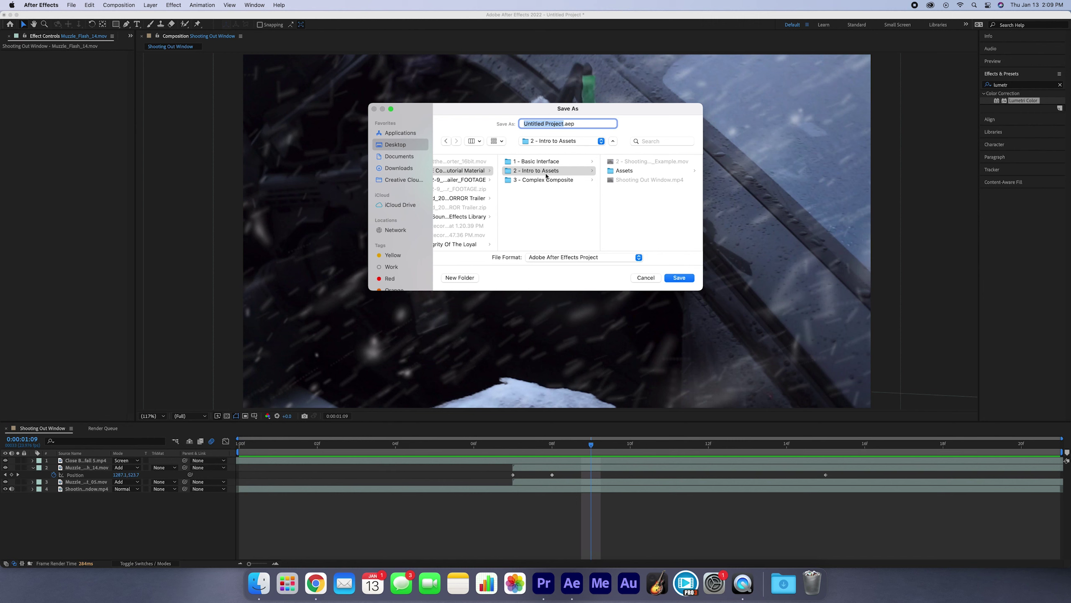
pyautogui.write('2022')
pyautogui.write('Intro to Assetrs')
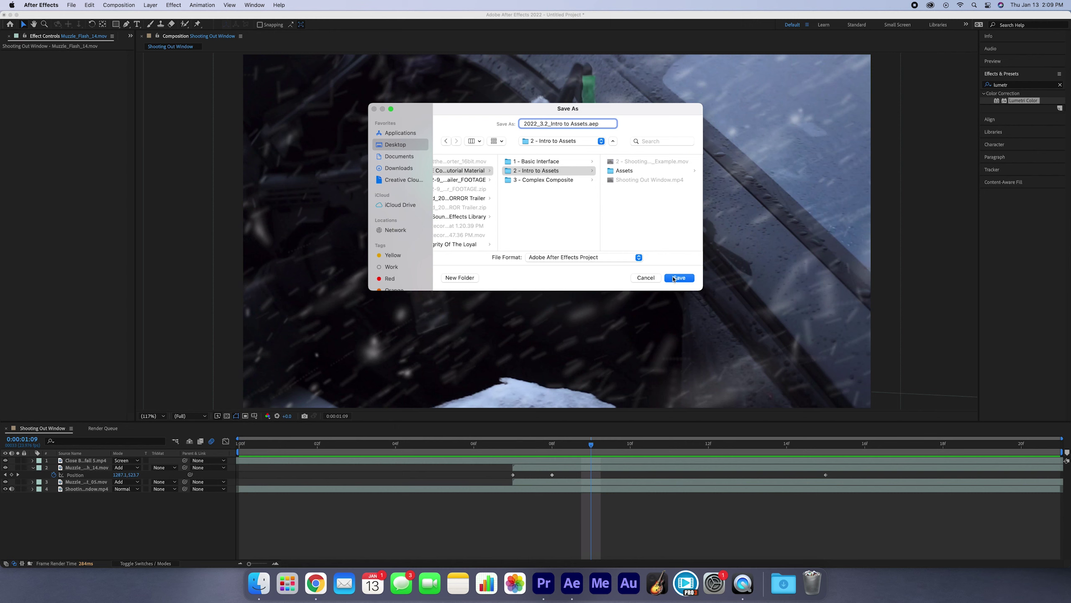
pyautogui.click(678, 278)
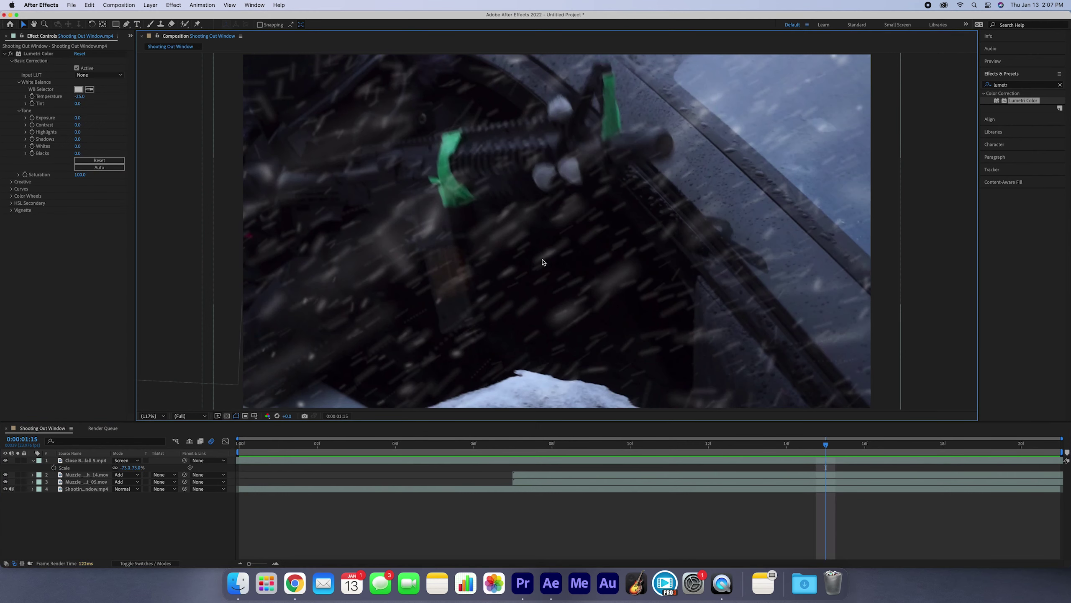
# - Play back the composition and scrub from 0:00:01:05 to the muzzle flash at 0:00:01:07
pyautogui.press('space')
pyautogui.press('space')
pyautogui.click(434, 444)
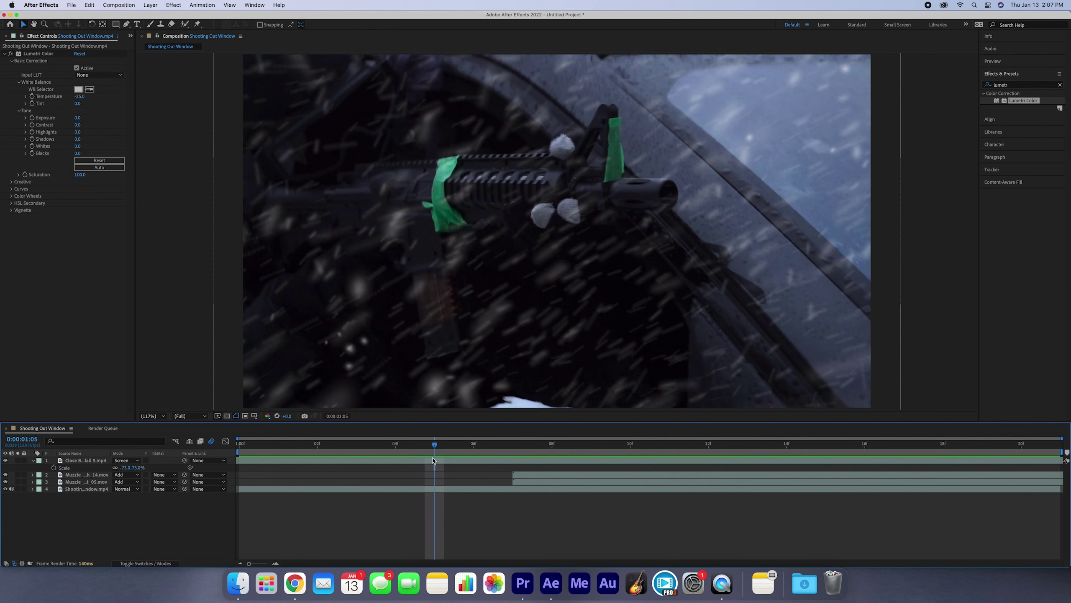
pyautogui.moveTo(430, 450); pyautogui.dragTo(504, 447)
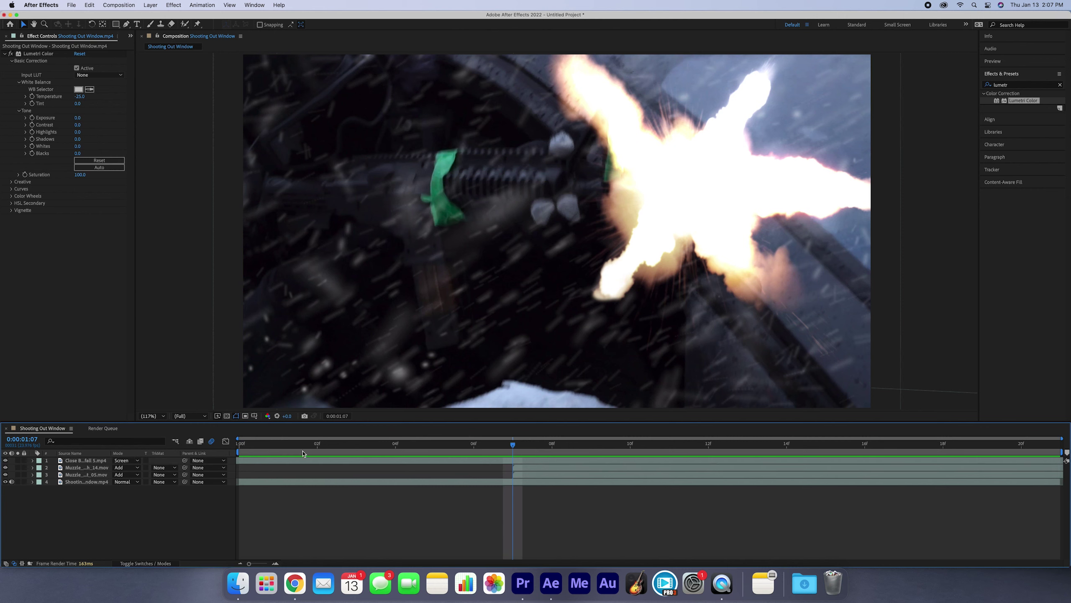
# - Review the snowfall layer's transform properties from Anchor Point to Opacity, and collapse them again
pyautogui.click(33, 460)
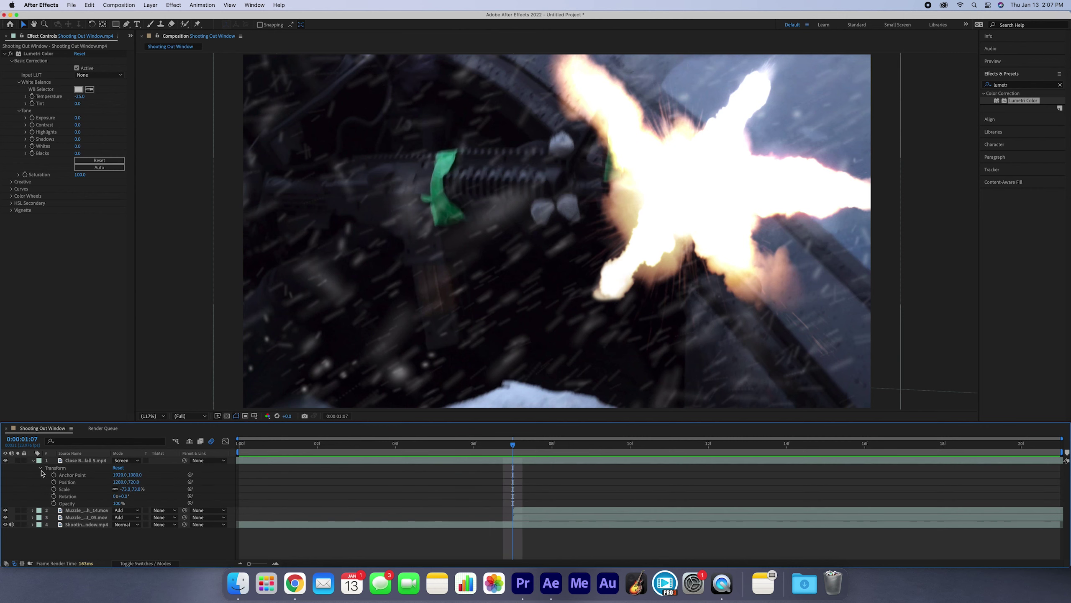
pyautogui.click(74, 476)
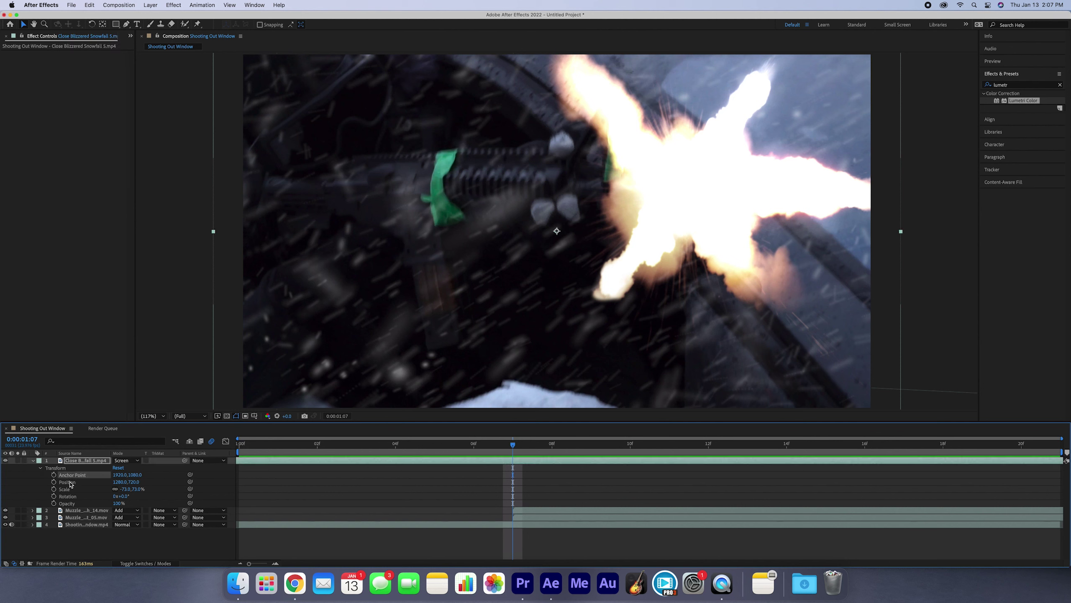
pyautogui.click(69, 504)
pyautogui.click(309, 488)
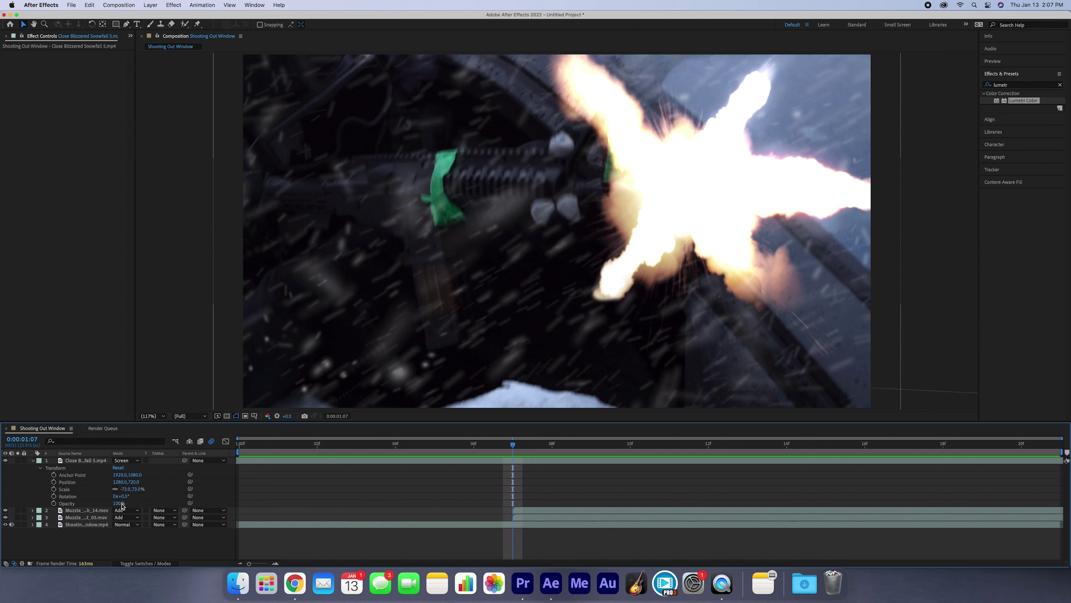
pyautogui.moveTo(120, 503); pyautogui.dragTo(103, 504)
pyautogui.click(288, 492)
pyautogui.press('u')
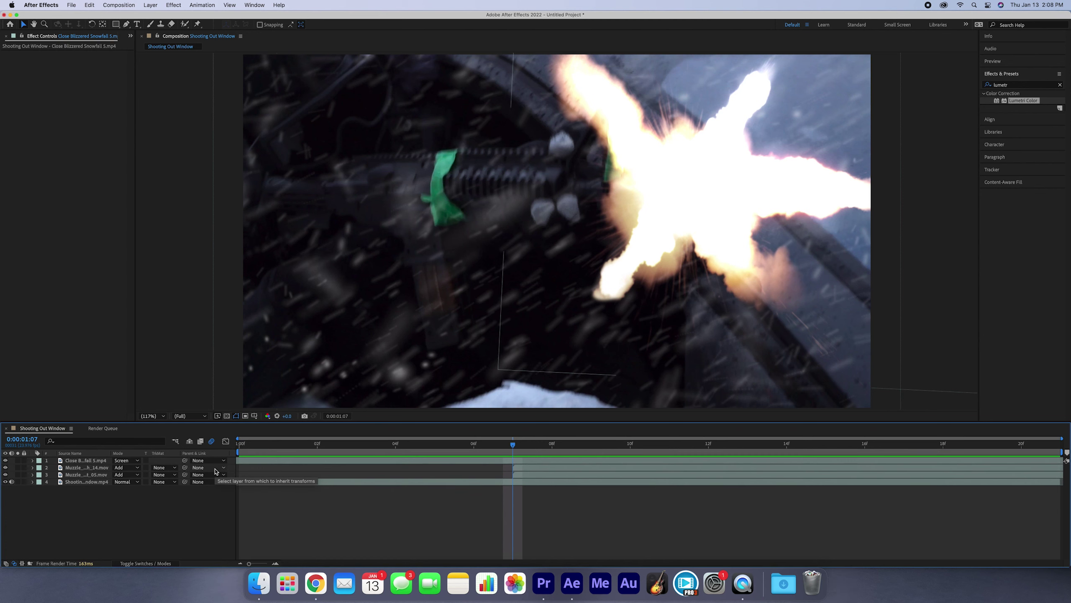
# - Reveal and scrub through the Muzzle_Flash_14.mov layer's position keyframes, and review the effect controls of the Shooting Out Window.mp4 layer
pyautogui.click(572, 467)
pyautogui.press('u')
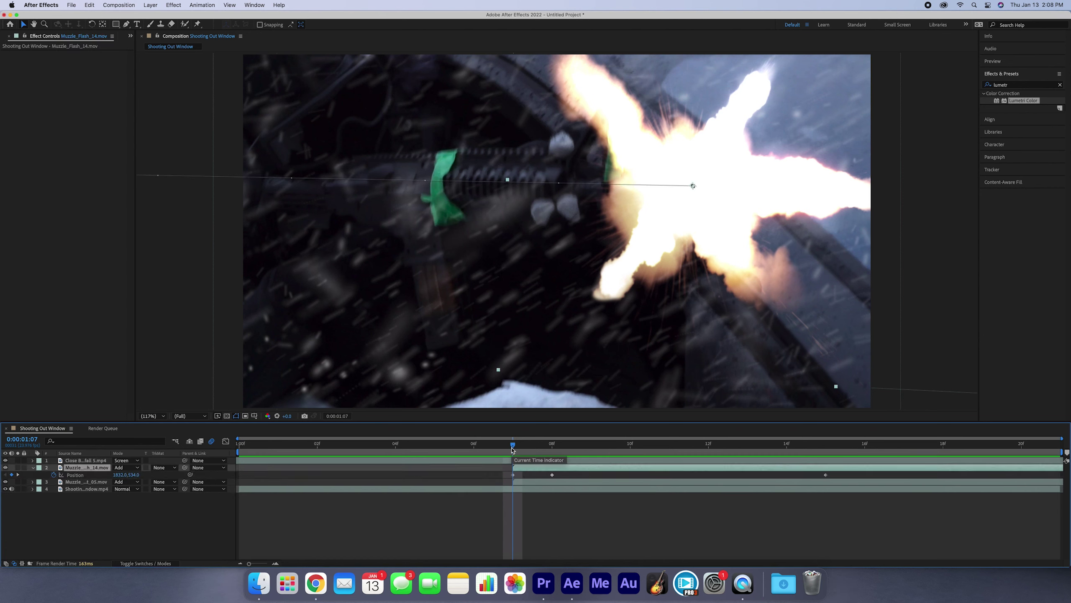
pyautogui.moveTo(516, 448); pyautogui.dragTo(790, 455)
pyautogui.press('i')
pyautogui.click(561, 488)
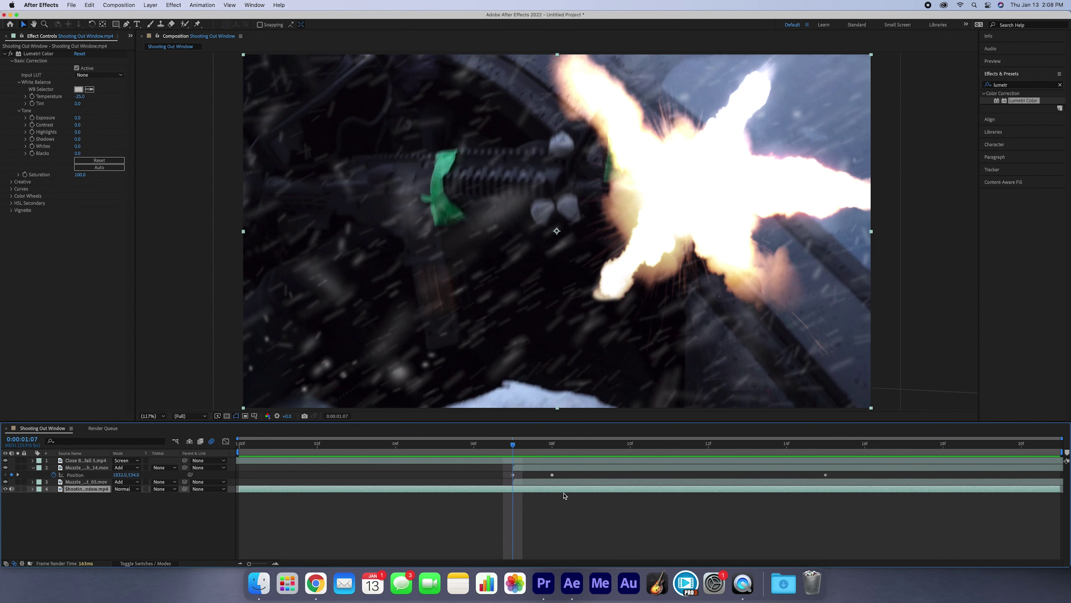
pyautogui.click(584, 522)
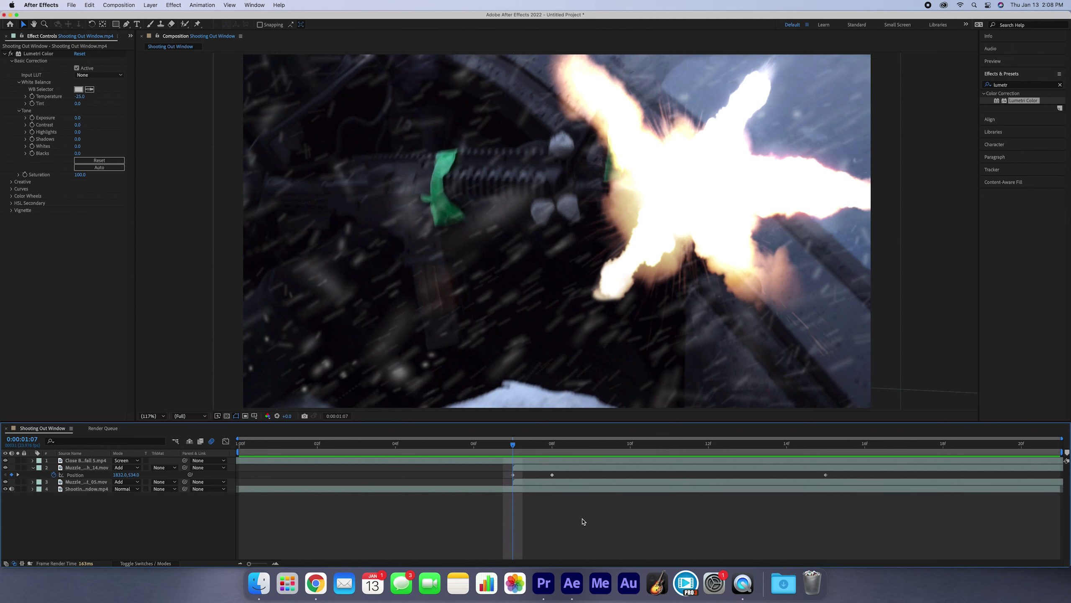